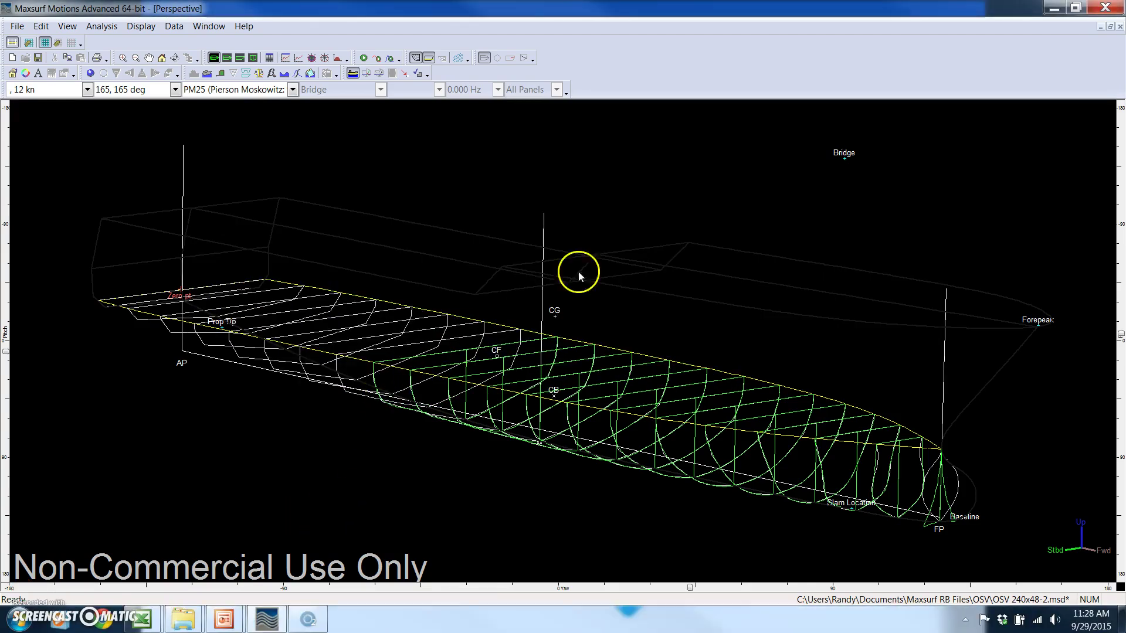
- Restore the window, show the hull in side profile and move the inputs table higher
{"action": "left_click", "coordinate": [1110, 27]}
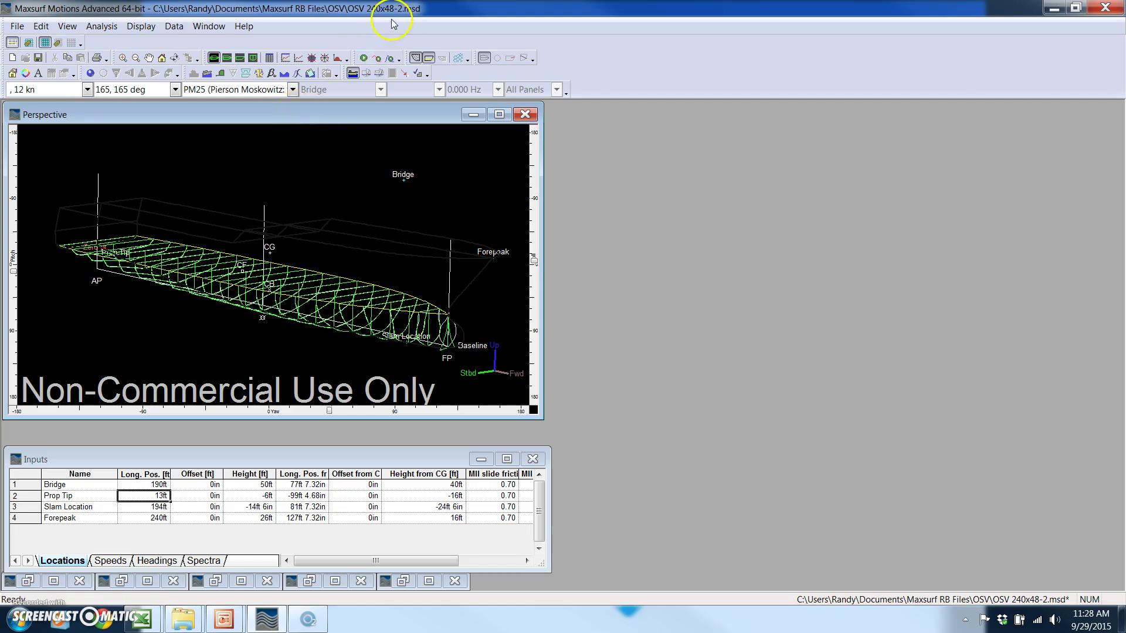
{"action": "left_click", "coordinate": [239, 58]}
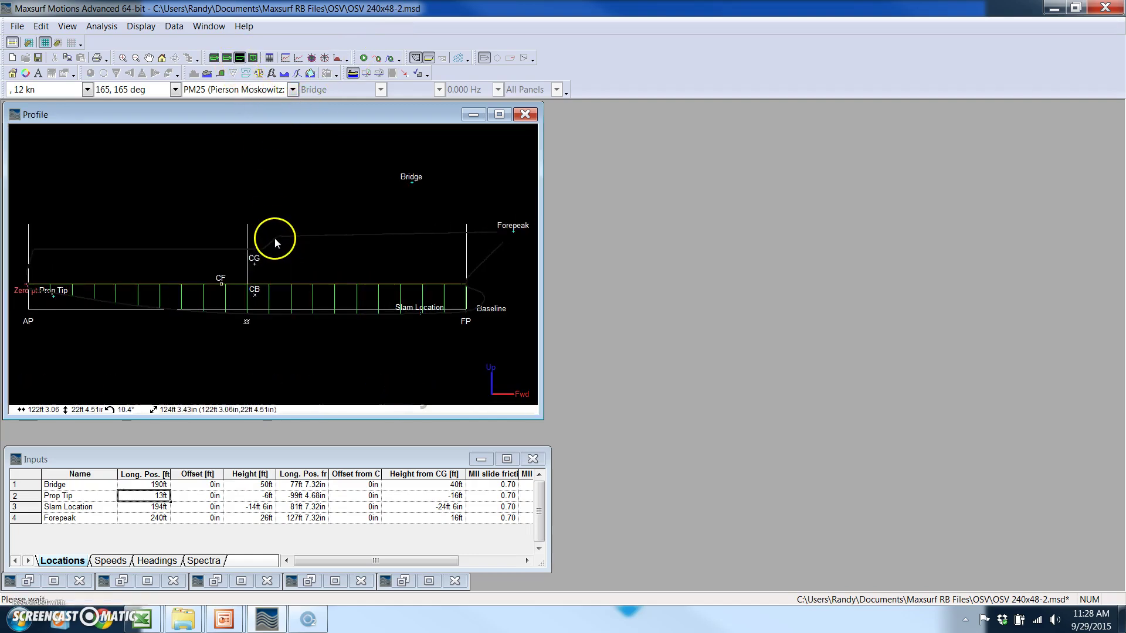
{"action": "left_click_drag", "start_coordinate": [305, 460], "coordinate": [305, 436]}
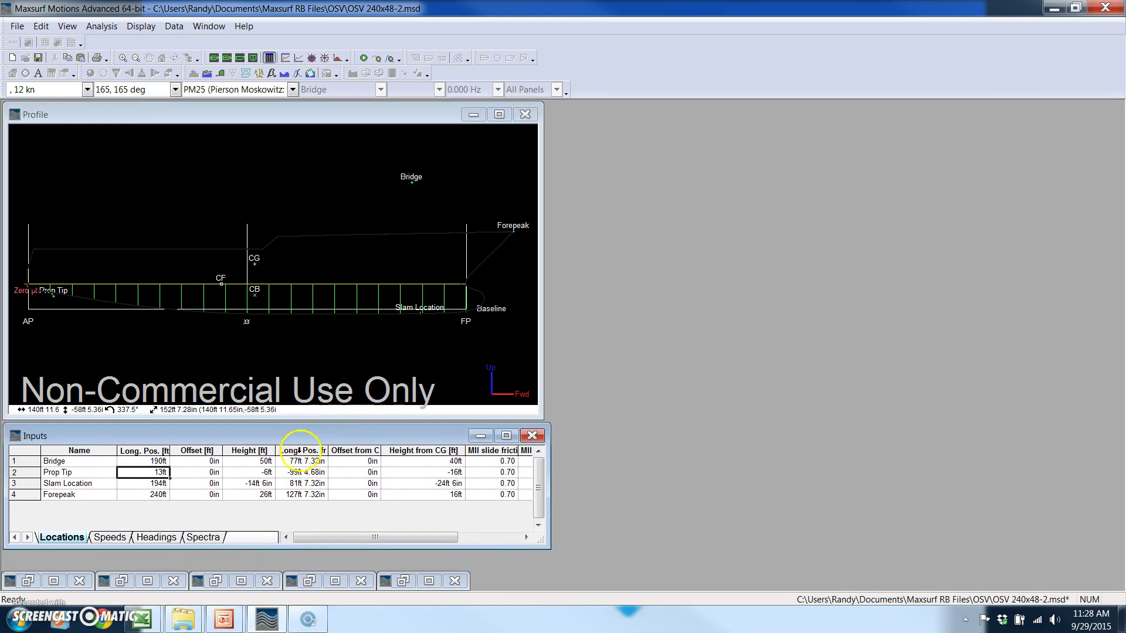
- Browse the Speeds, Headings and Spectra sheets, then return to the Locations sheet
{"action": "left_click", "coordinate": [108, 537]}
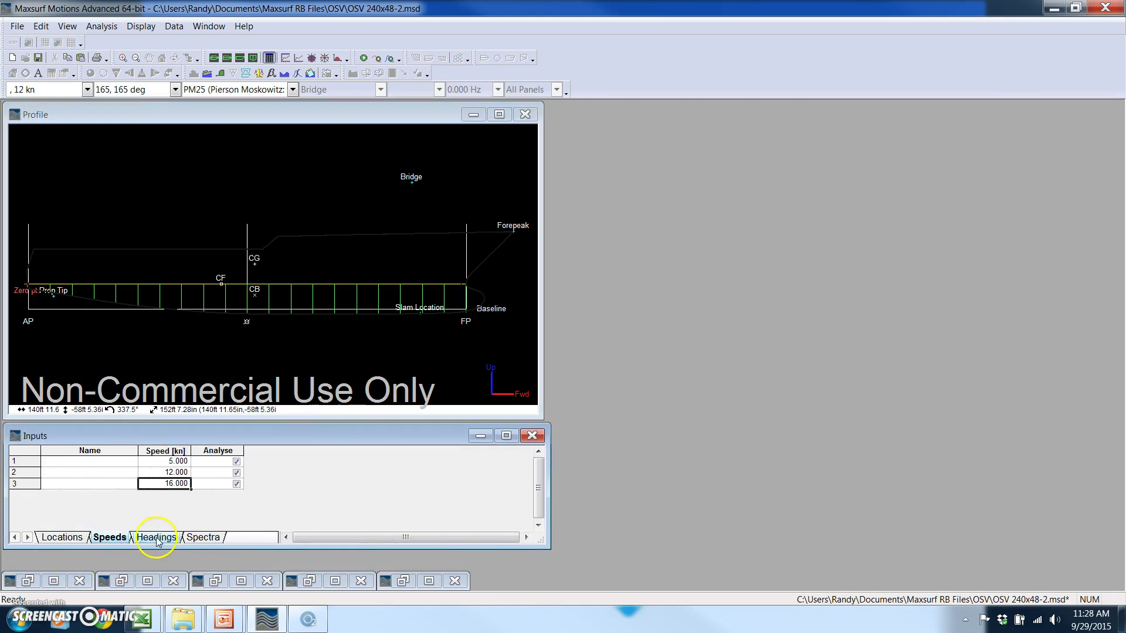
{"action": "left_click", "coordinate": [156, 537]}
{"action": "left_click", "coordinate": [201, 537]}
{"action": "left_click", "coordinate": [65, 538]}
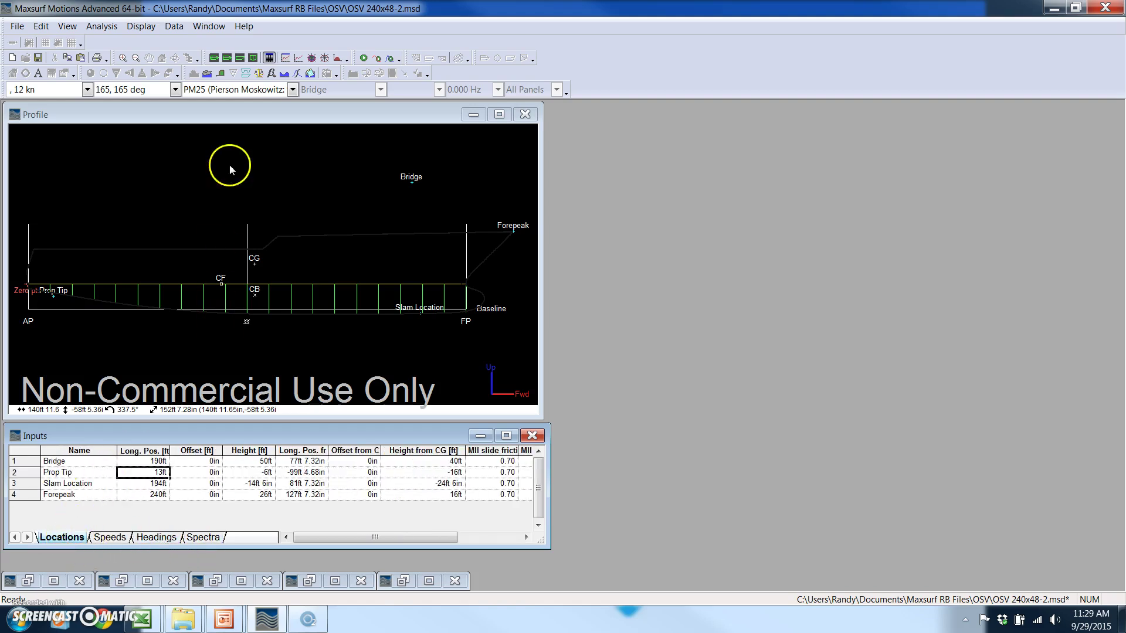
{"action": "left_click", "coordinate": [212, 113]}
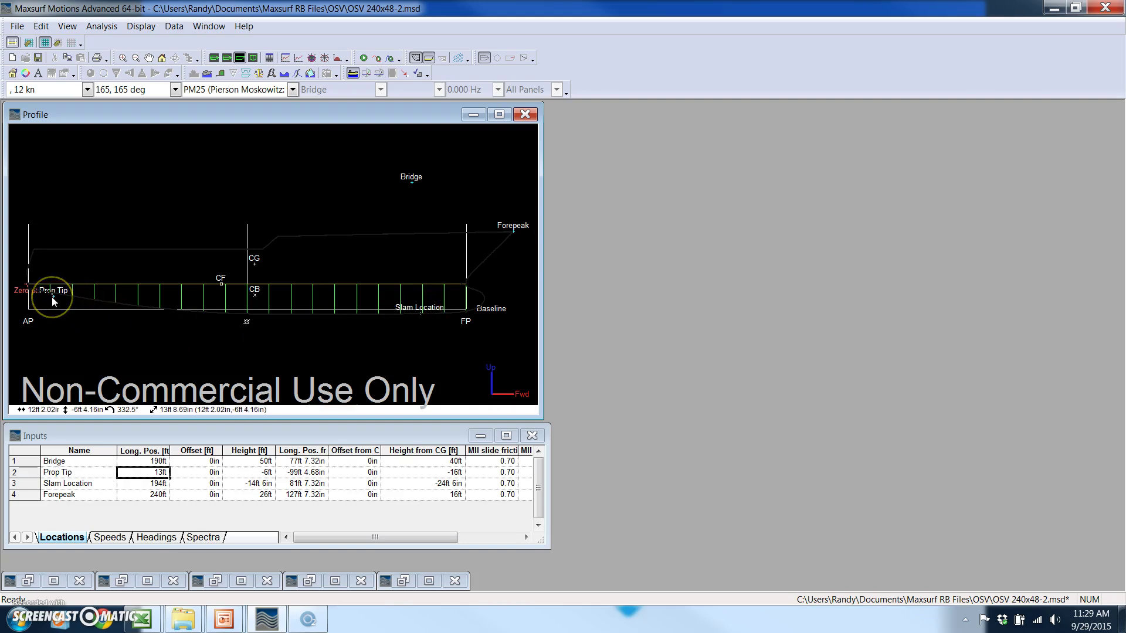
- Check the 5, 12 and 16 kn speed rows, then the 180 and 165 degree heading rows
{"action": "left_click", "coordinate": [107, 538]}
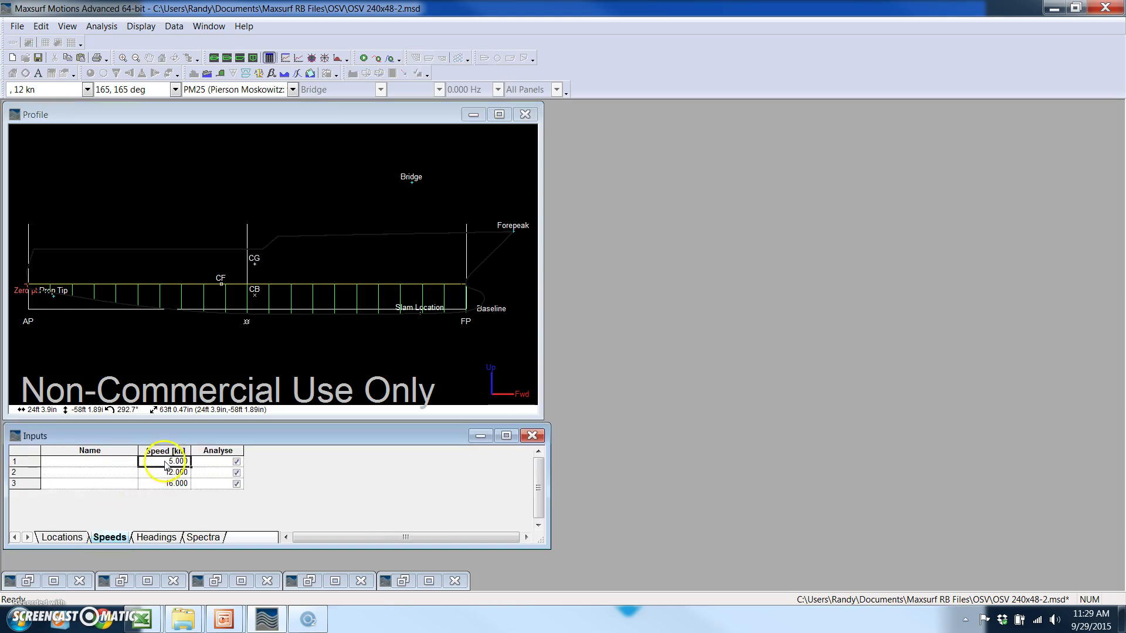
{"action": "left_click", "coordinate": [111, 462]}
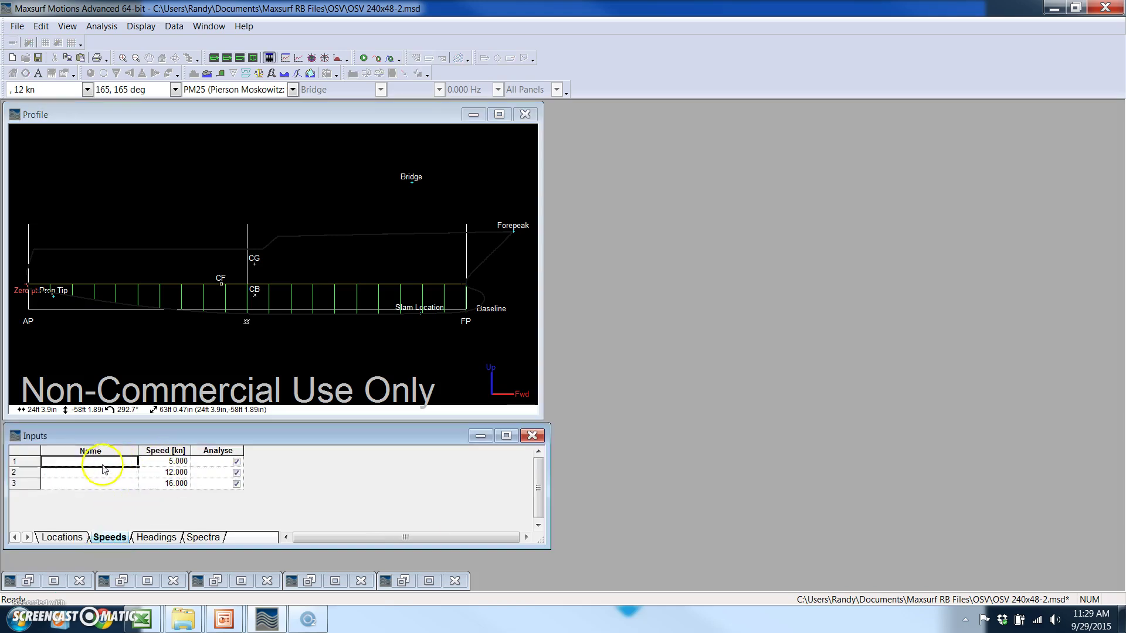
{"action": "left_click", "coordinate": [155, 537]}
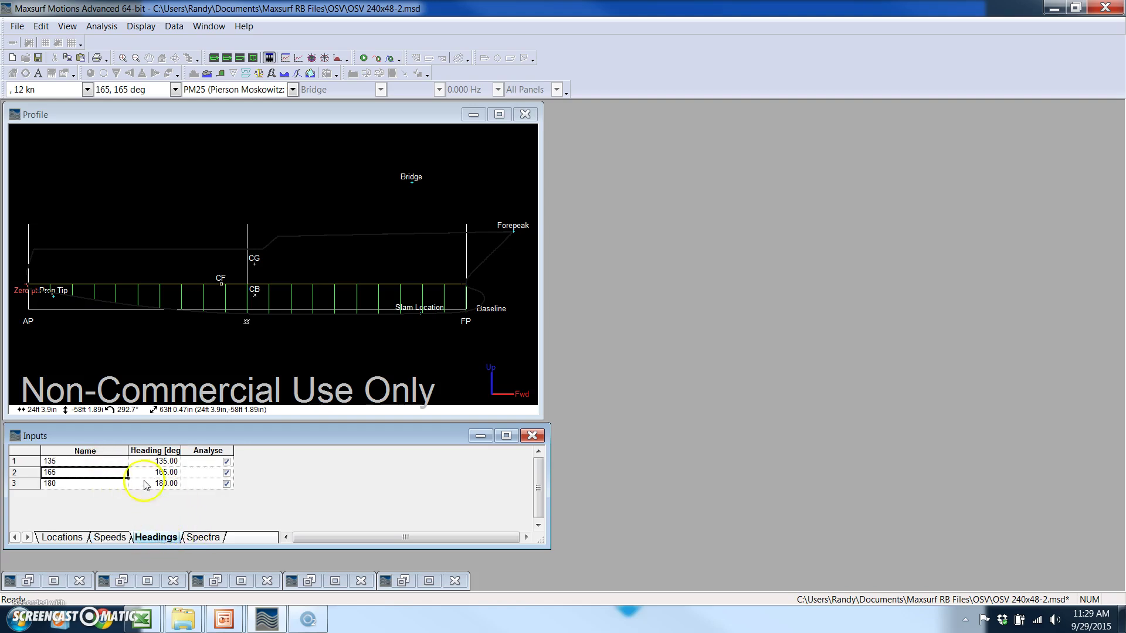
{"action": "left_click", "coordinate": [112, 484]}
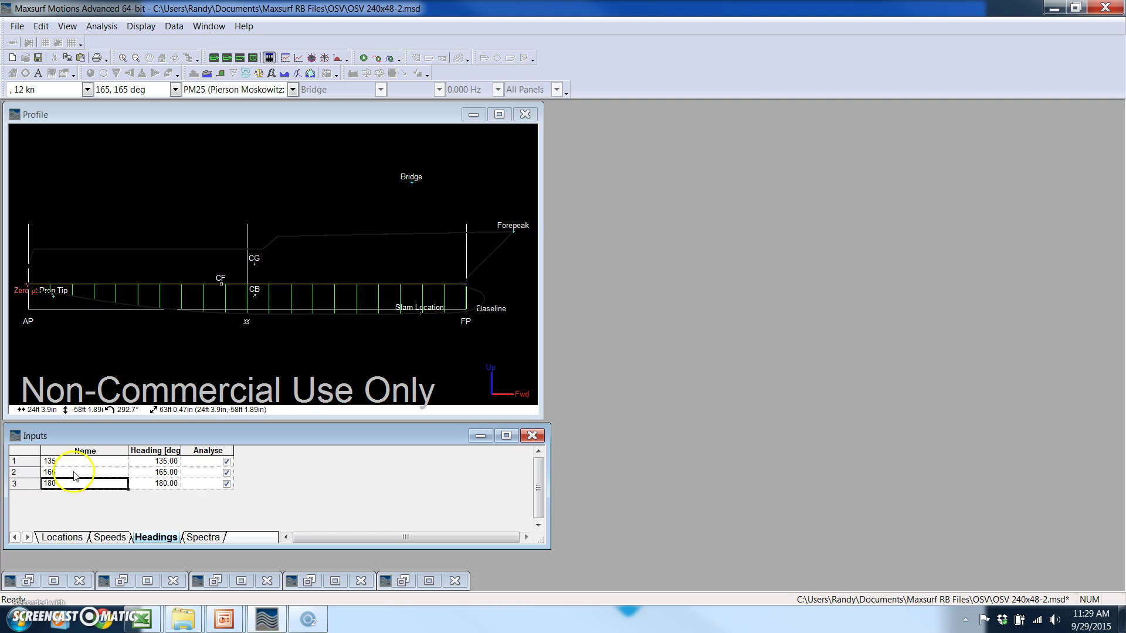
{"action": "left_click", "coordinate": [75, 473]}
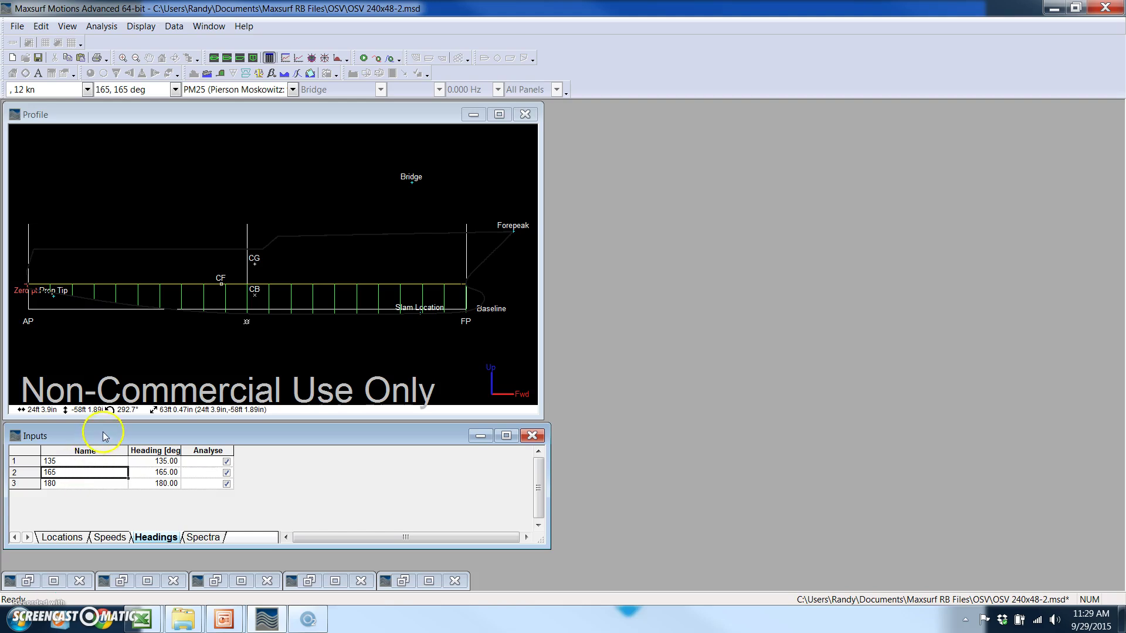
- Keep PM15 and PM25 as Pierson Moskowitz and check JS12 is JONSWAP at 12ft
{"action": "left_click", "coordinate": [206, 538]}
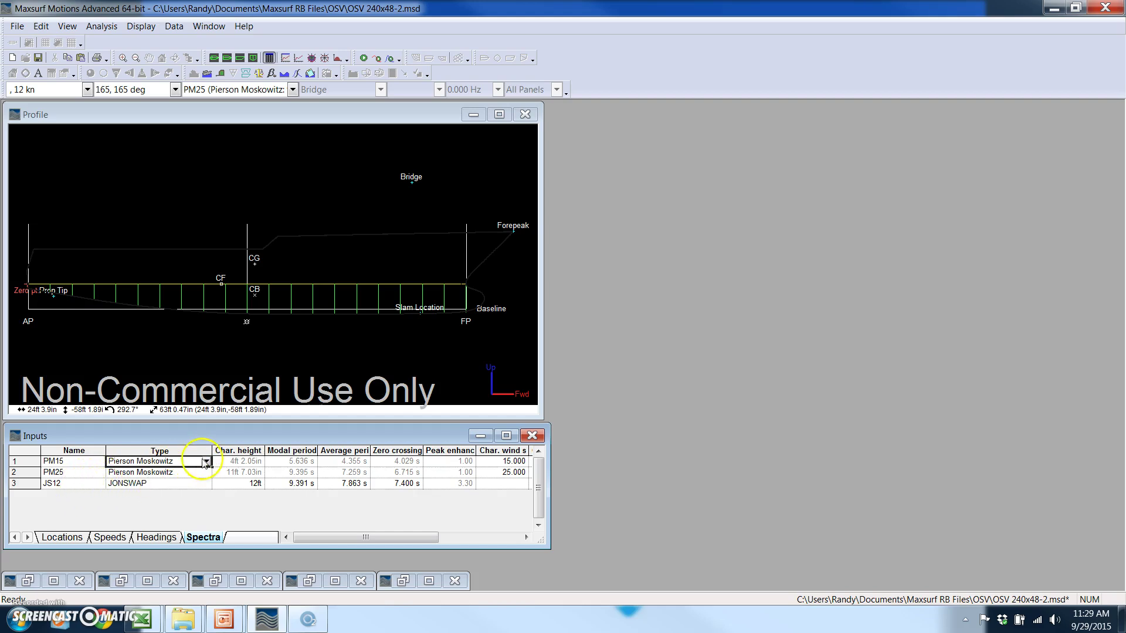
{"action": "left_click", "coordinate": [207, 463]}
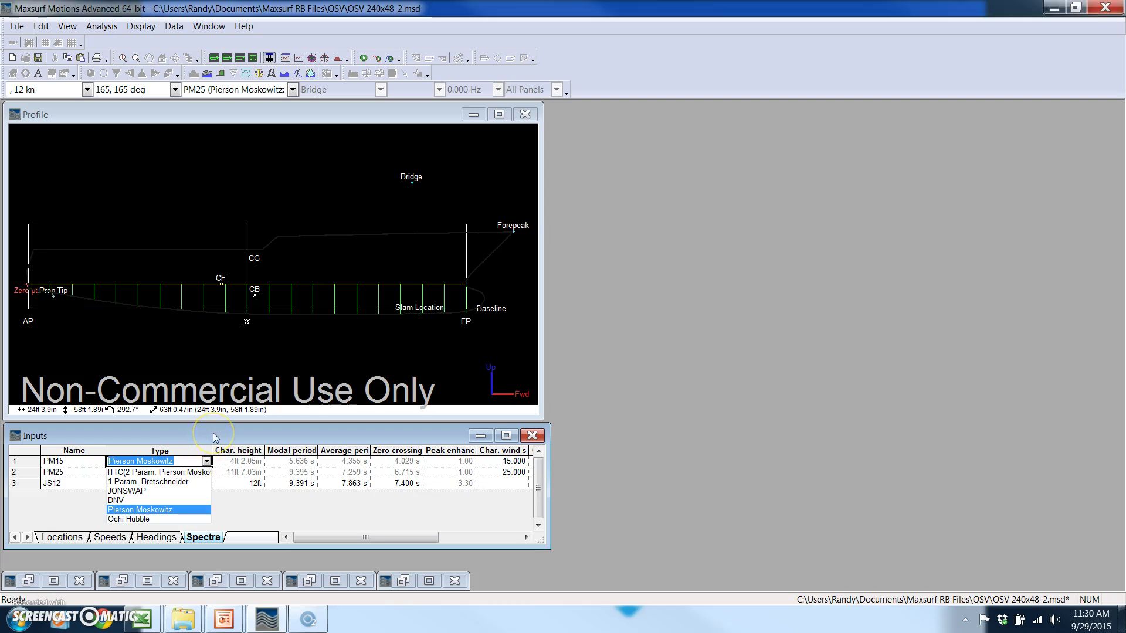
{"action": "left_click", "coordinate": [215, 437]}
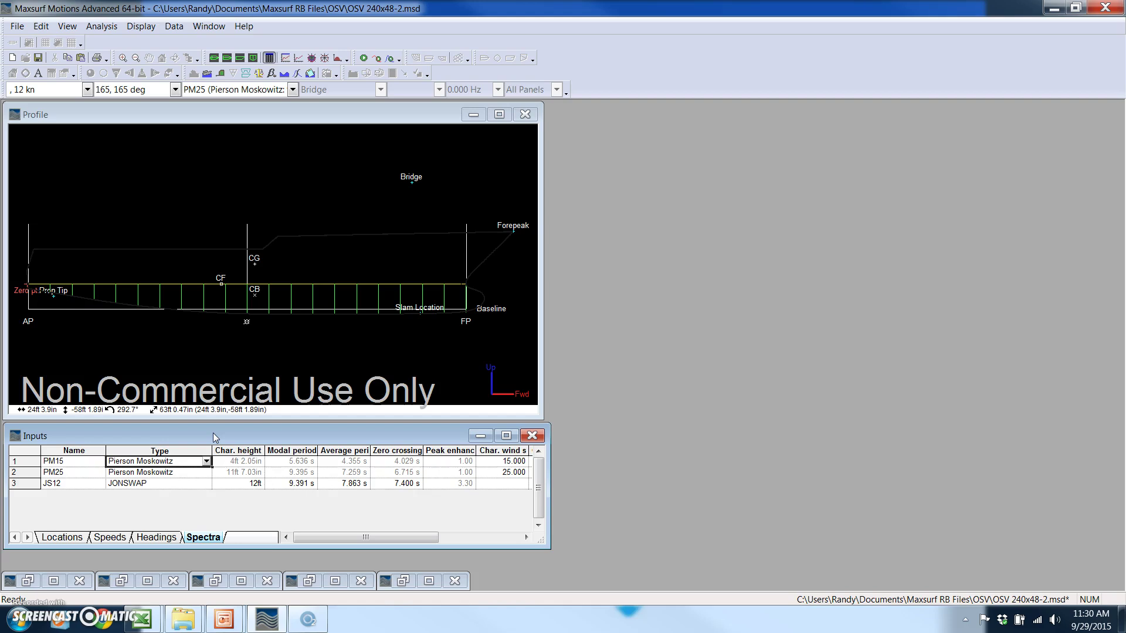
{"action": "left_click", "coordinate": [241, 463]}
{"action": "left_click", "coordinate": [226, 463]}
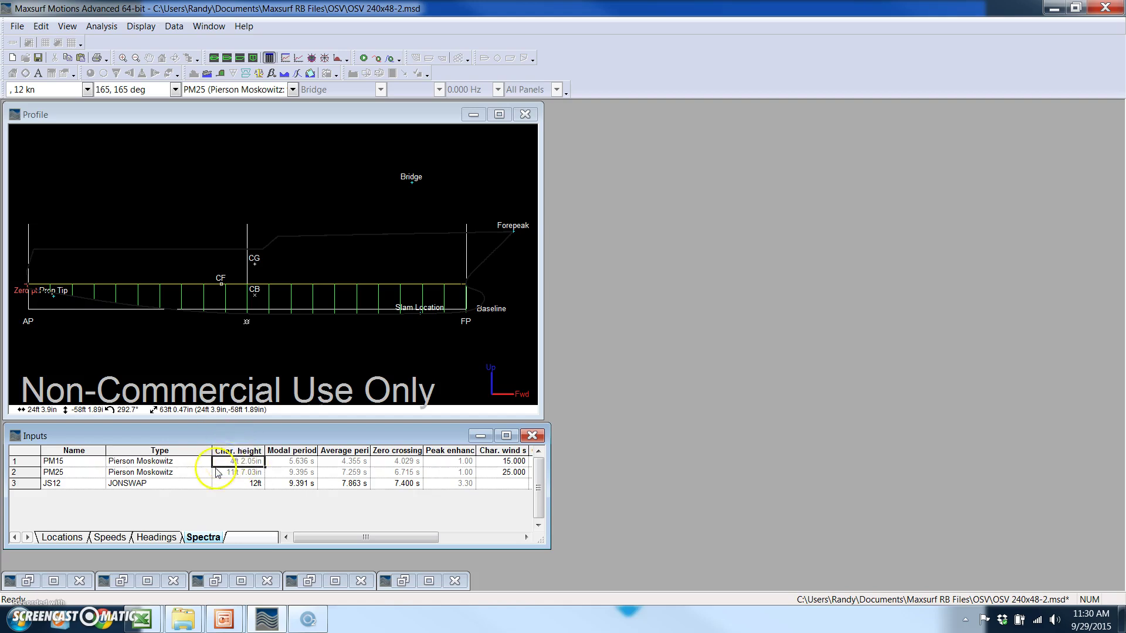
{"action": "left_click", "coordinate": [151, 476]}
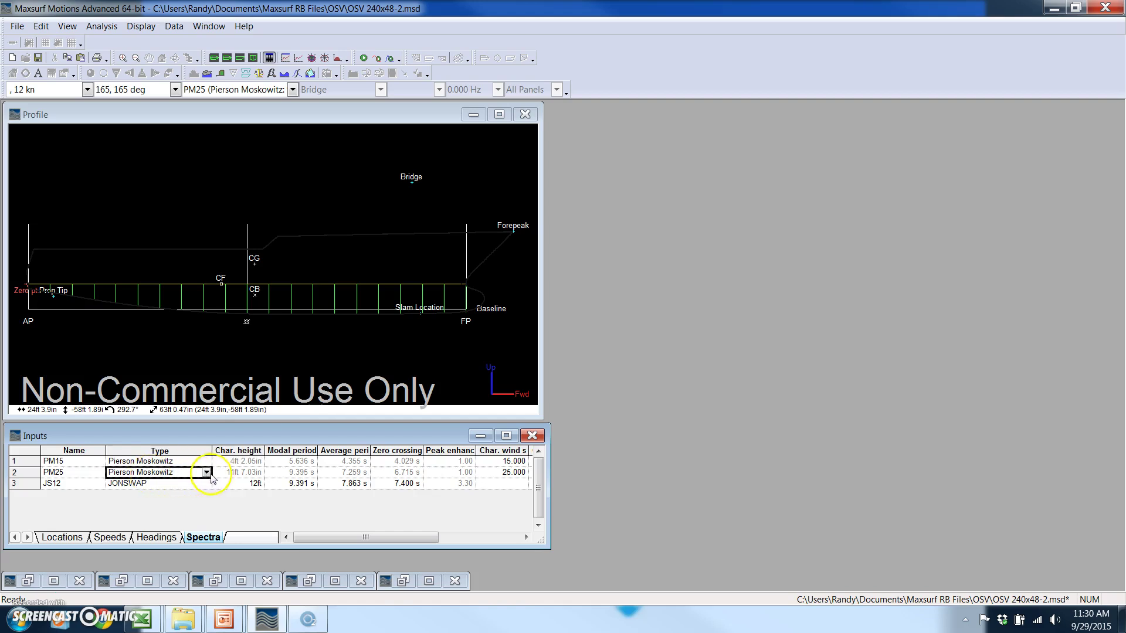
{"action": "left_click", "coordinate": [498, 474]}
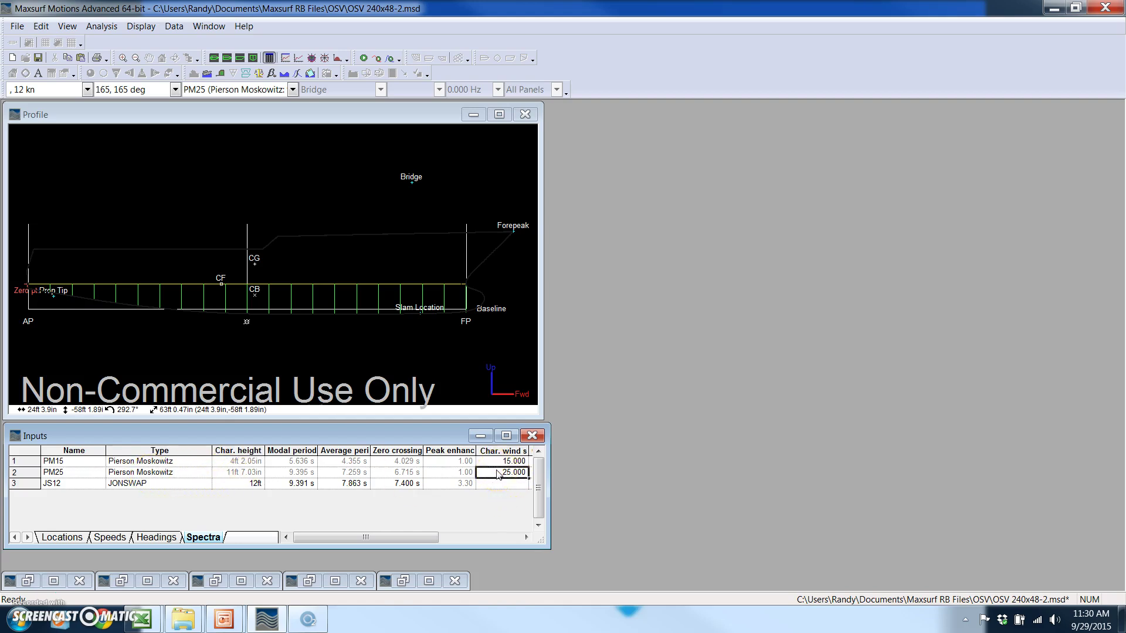
{"action": "left_click", "coordinate": [221, 474]}
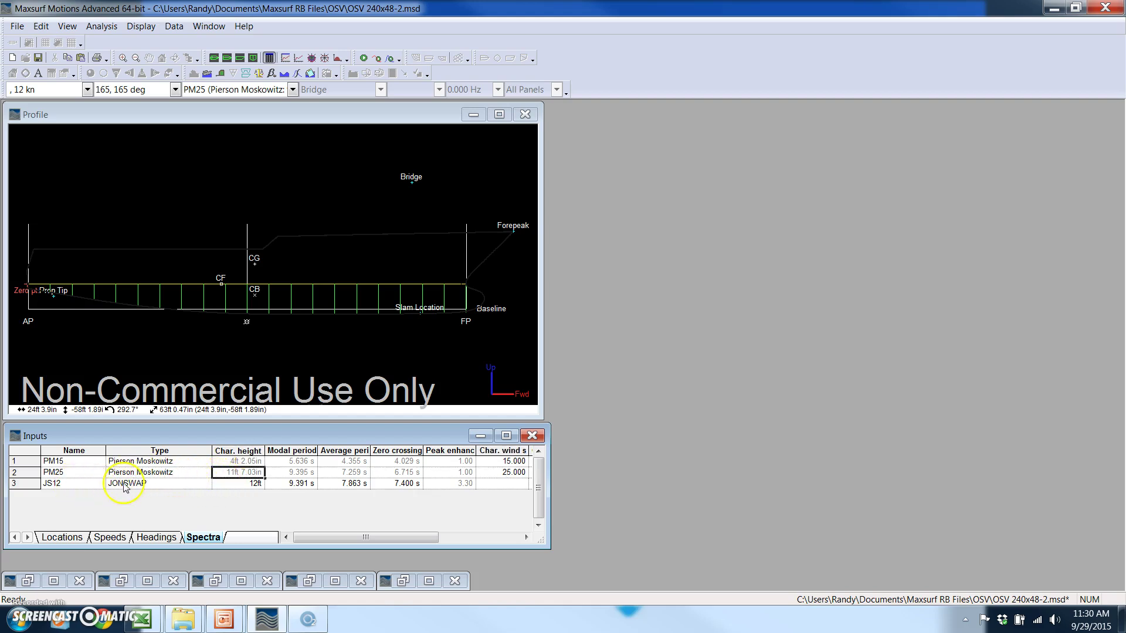
{"action": "left_click", "coordinate": [153, 487]}
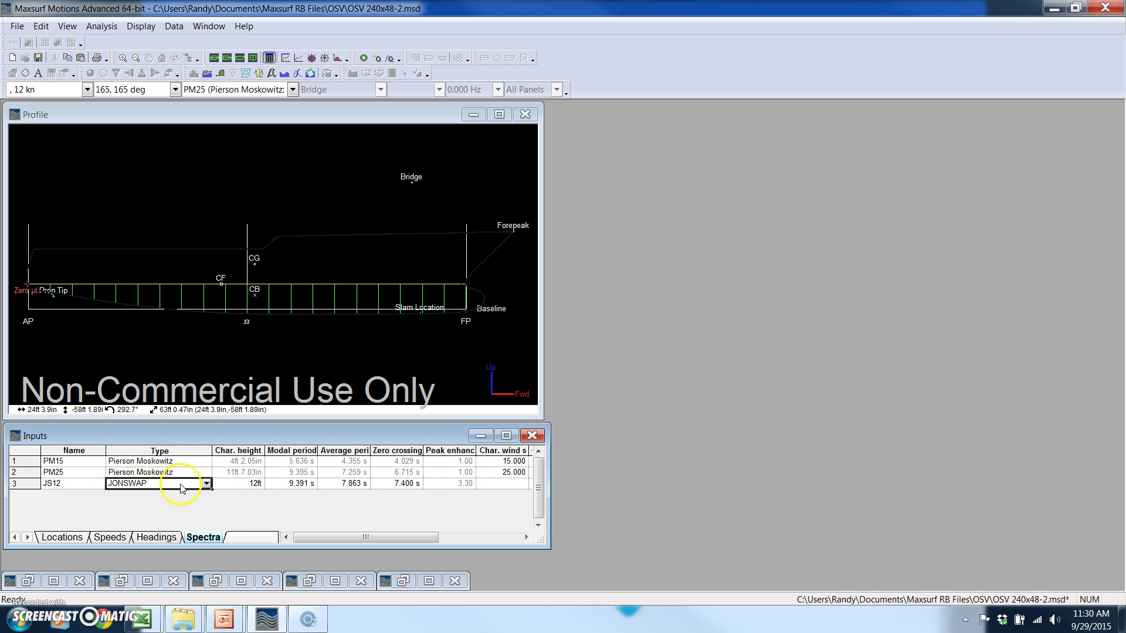
{"action": "left_click", "coordinate": [158, 472]}
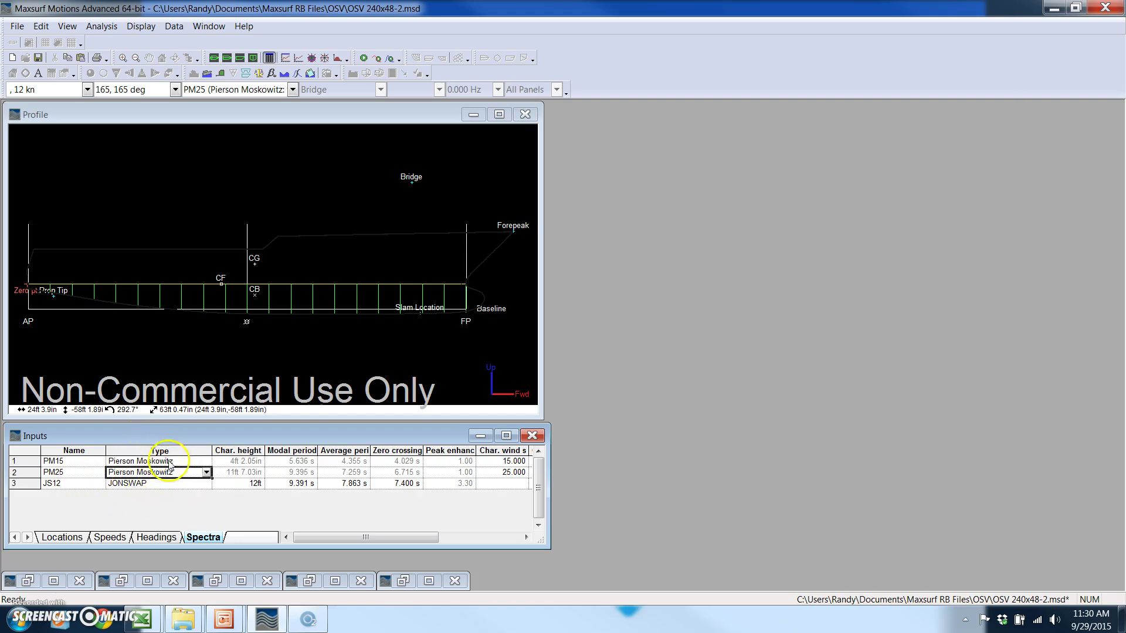
- Re-measure the hull surfaces with Analysis > Measure Hull
{"action": "left_click", "coordinate": [194, 109]}
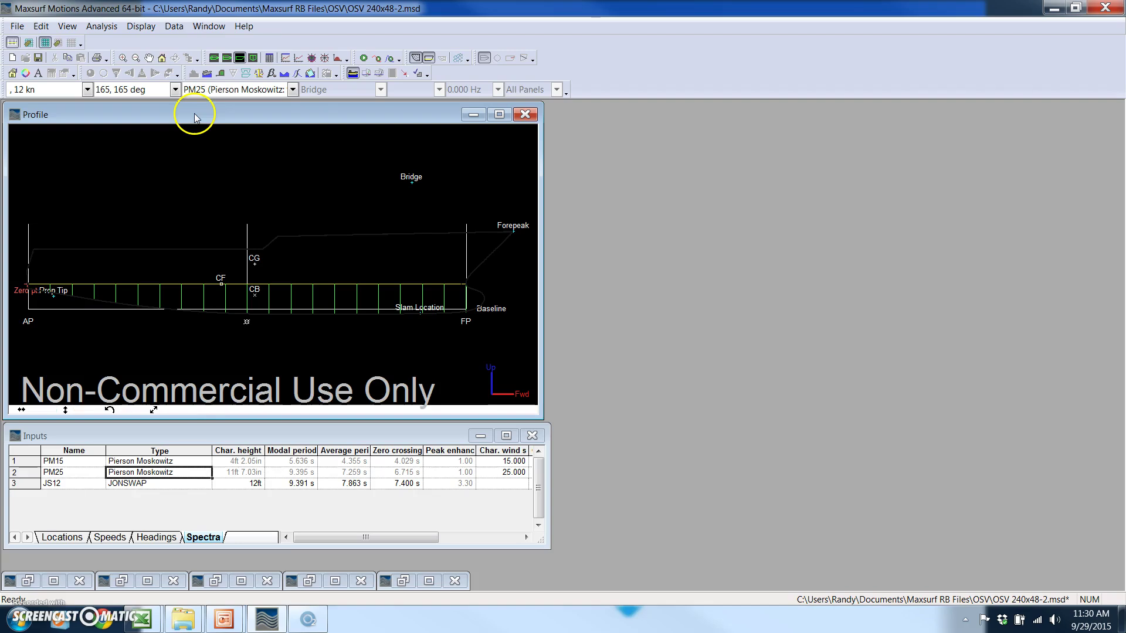
{"action": "left_click", "coordinate": [109, 28]}
{"action": "left_click", "coordinate": [130, 89]}
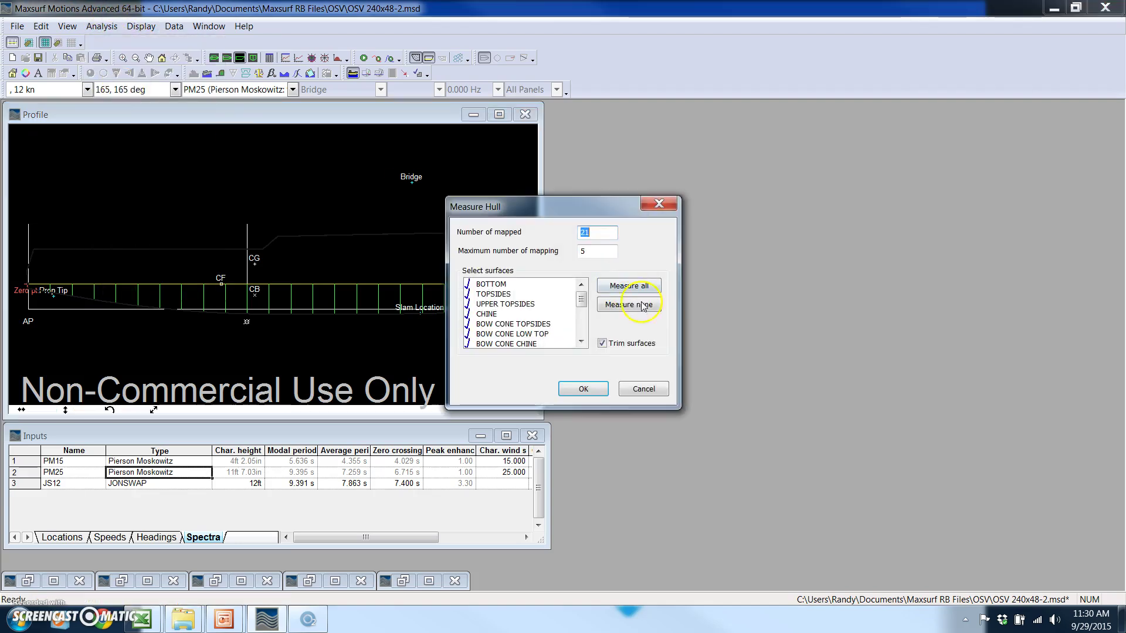
{"action": "left_click", "coordinate": [587, 233]}
{"action": "left_click", "coordinate": [584, 389]}
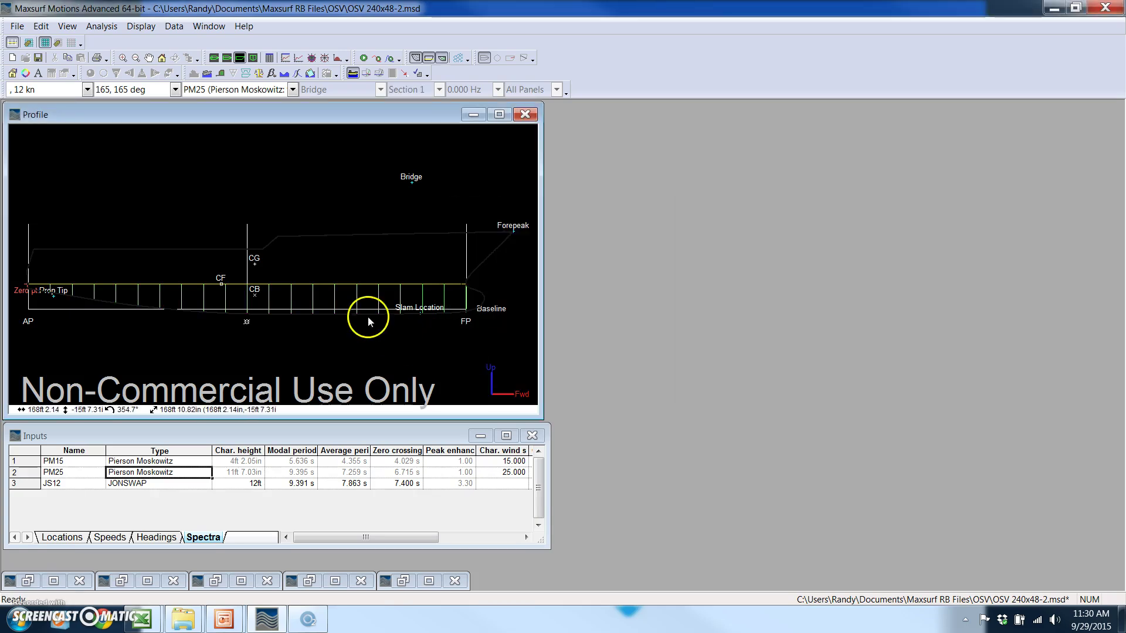
- Switch to the 3-D perspective view and fit the whole wireframe hull in it
{"action": "left_click", "coordinate": [214, 57]}
{"action": "scroll", "coordinate": [258, 315], "scroll_direction": "up", "scroll_amount": 10}
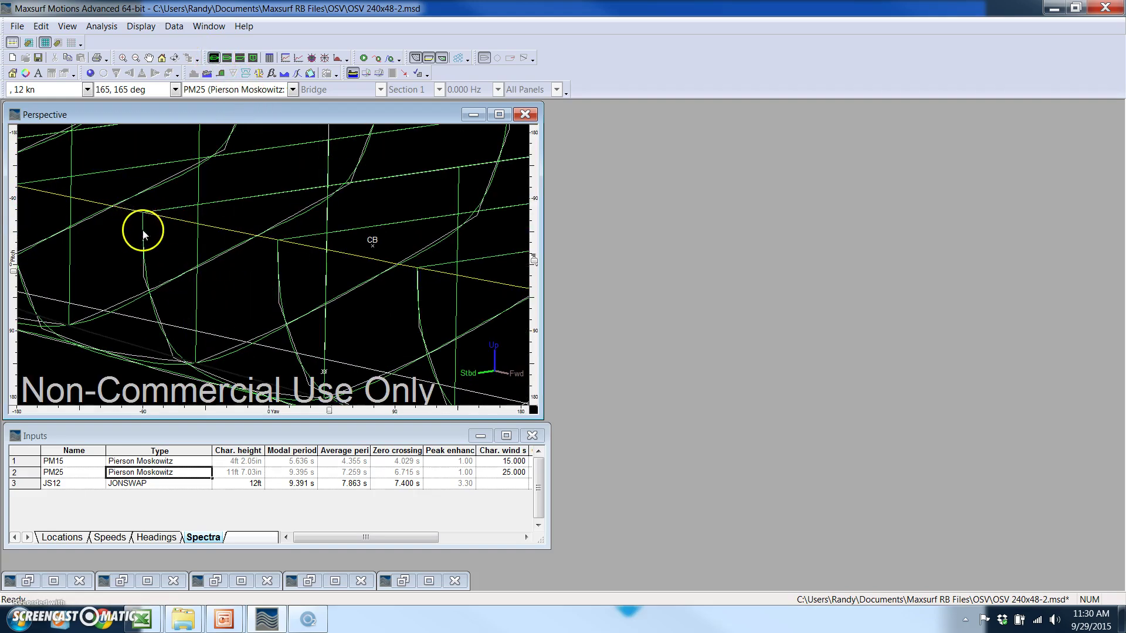
{"action": "scroll", "coordinate": [142, 229], "scroll_direction": "down", "scroll_amount": 2}
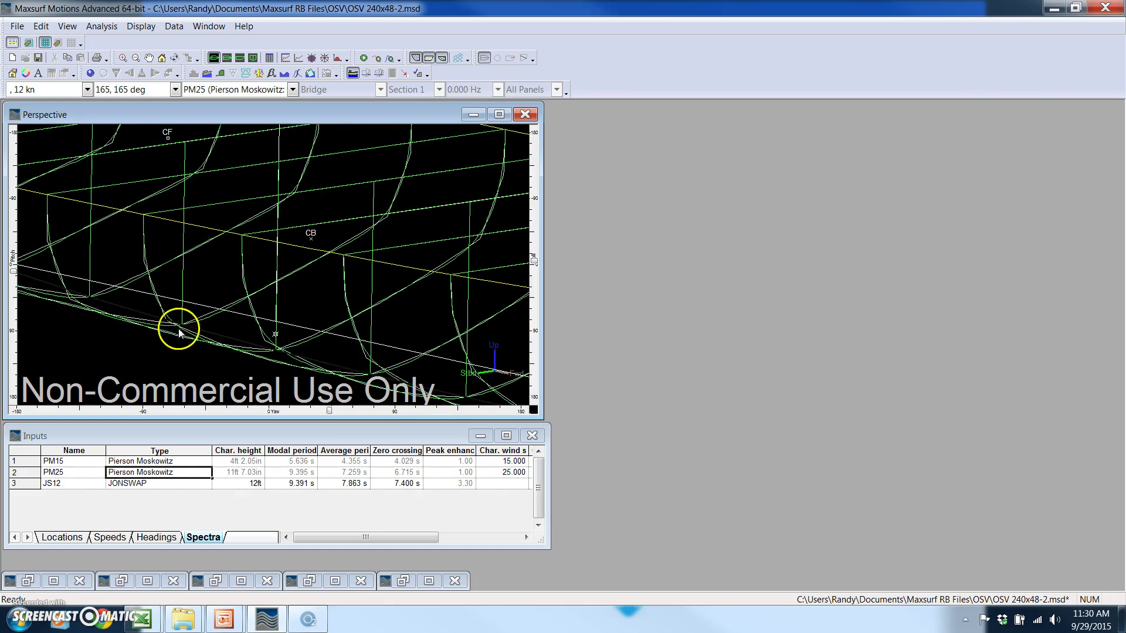
{"action": "scroll", "coordinate": [175, 316], "scroll_direction": "up", "scroll_amount": 3}
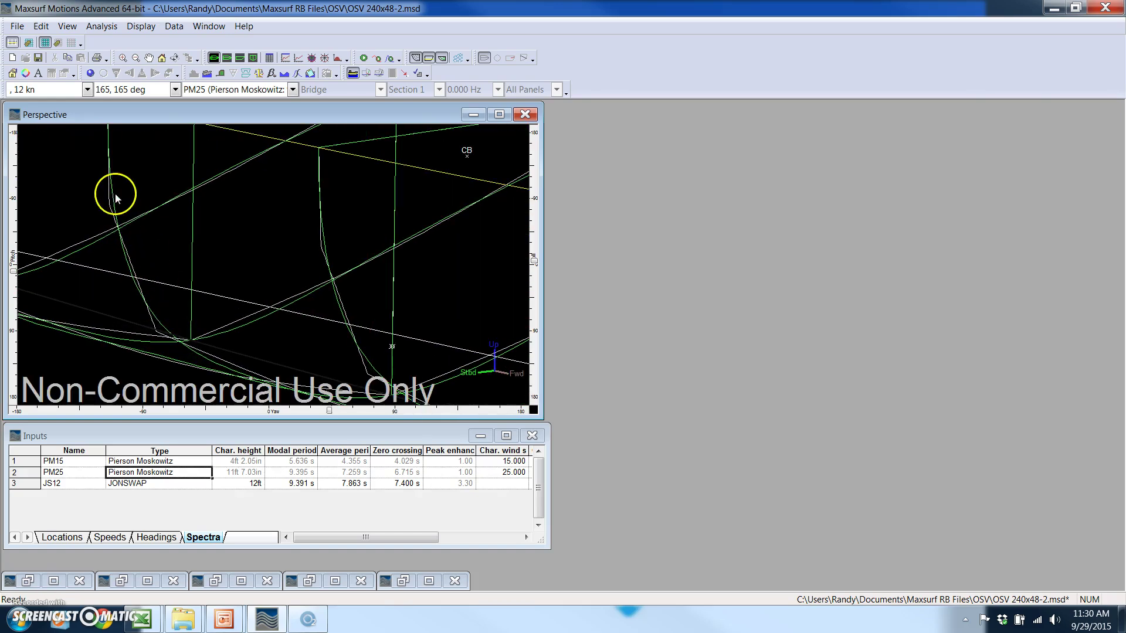
{"action": "scroll", "coordinate": [129, 206], "scroll_direction": "down", "scroll_amount": 2}
{"action": "scroll", "coordinate": [129, 205], "scroll_direction": "down", "scroll_amount": 3}
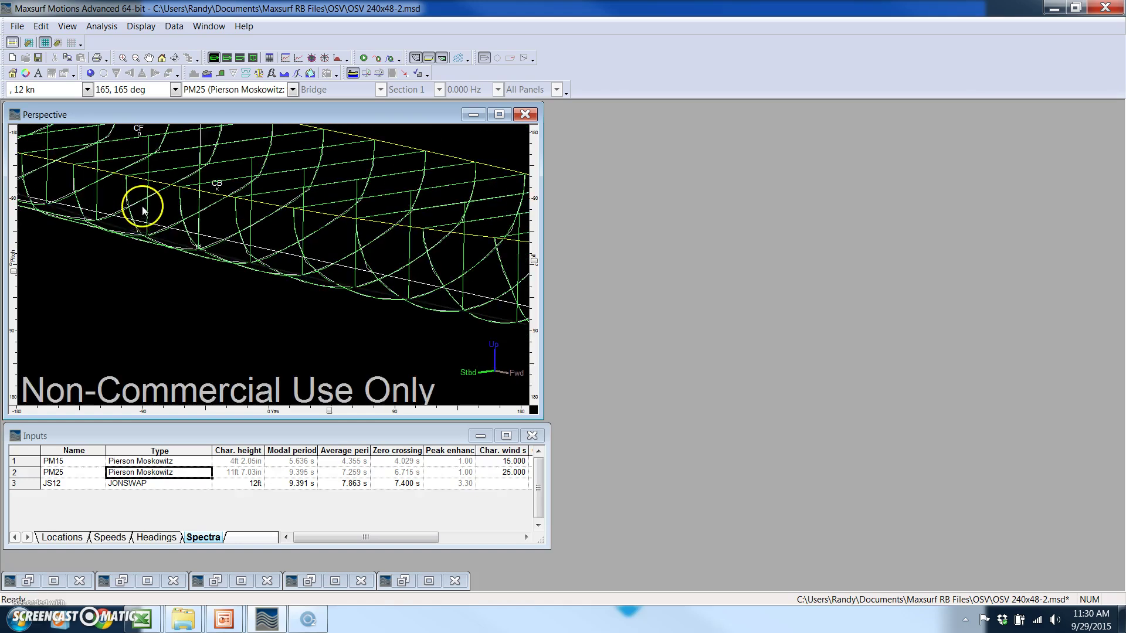
{"action": "middle_click_drag", "start_coordinate": [161, 191], "coordinate": [346, 259]}
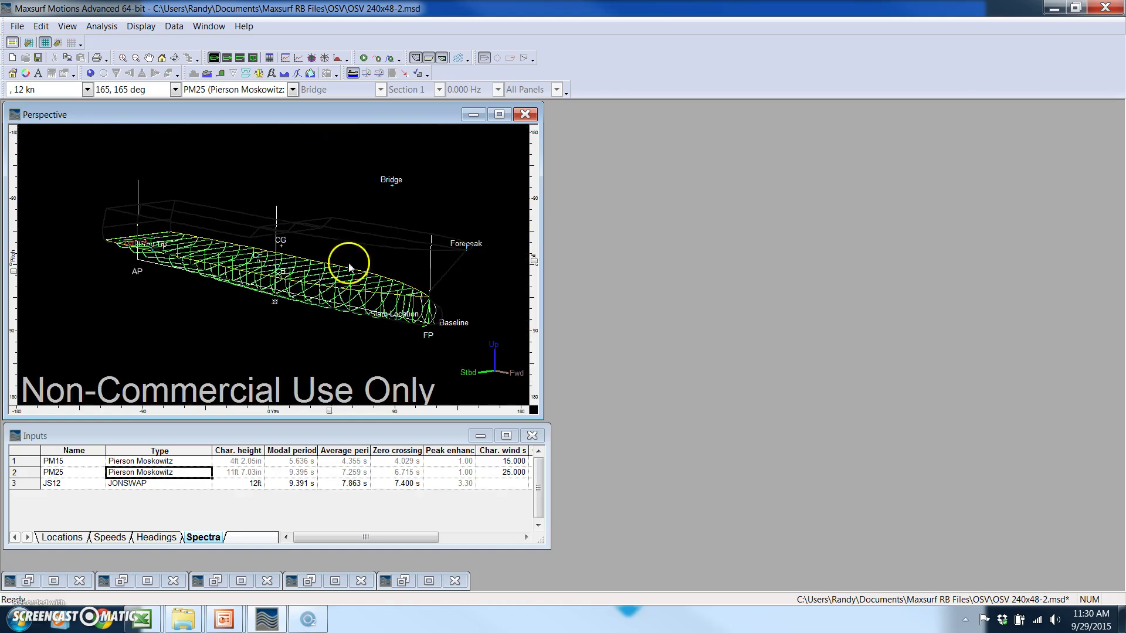
- Reopen the hull measurement settings and dismiss them without changes
{"action": "left_click", "coordinate": [101, 26]}
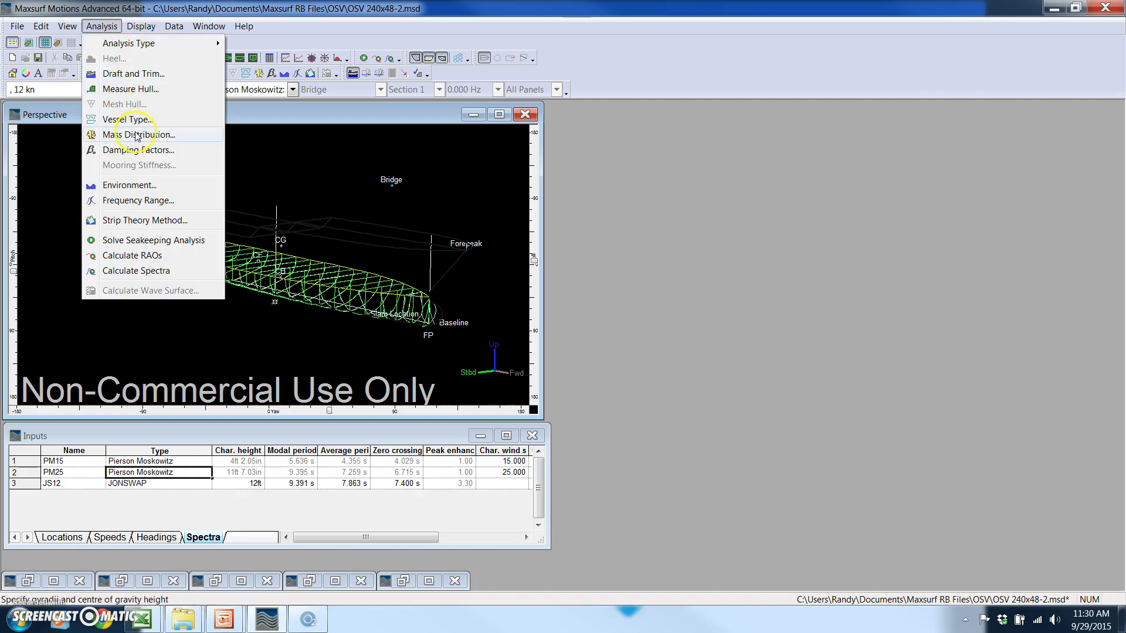
{"action": "left_click", "coordinate": [135, 90]}
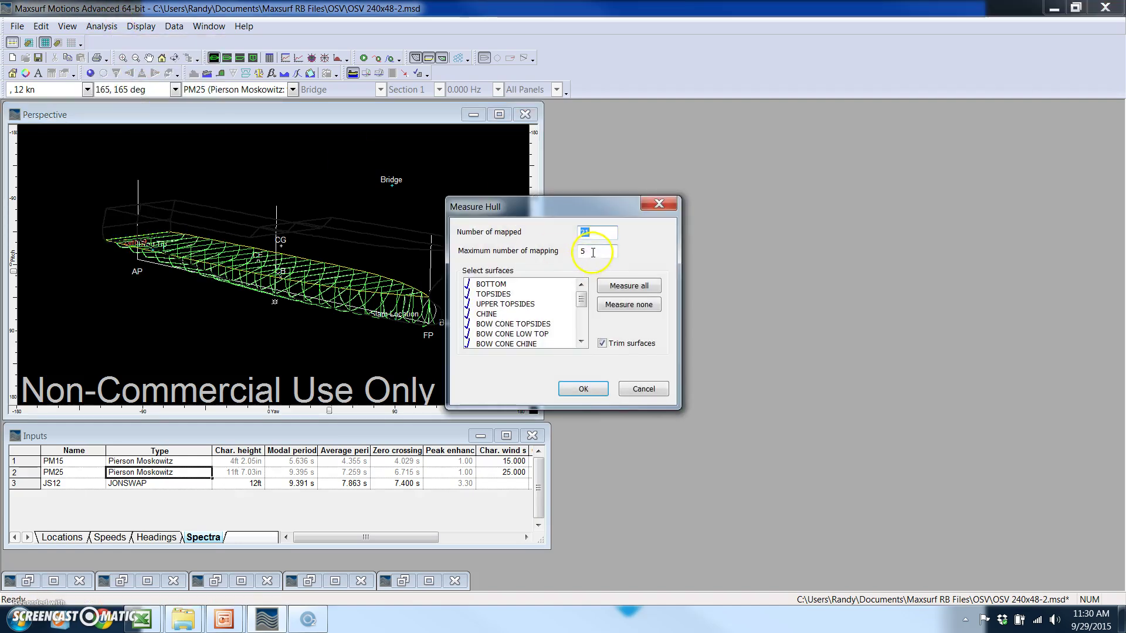
{"action": "left_click", "coordinate": [651, 390]}
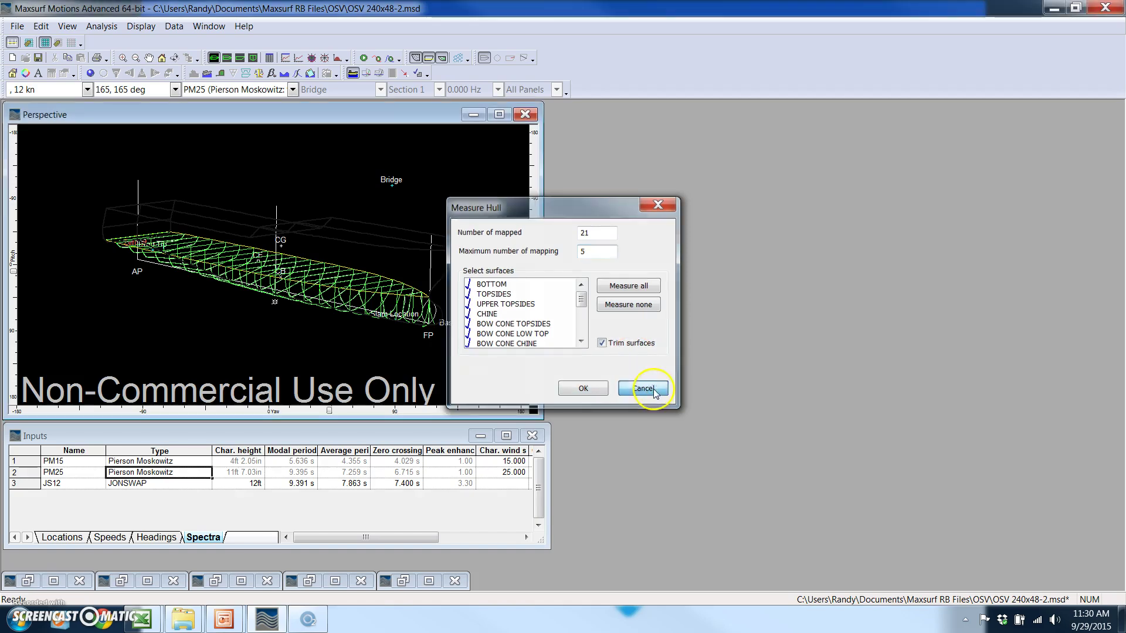
- Accept mass distribution: roll gyradius 40% Boa, pitch and yaw 25% Loa, VCG 10ft
{"action": "left_click", "coordinate": [101, 26]}
{"action": "left_click", "coordinate": [124, 134]}
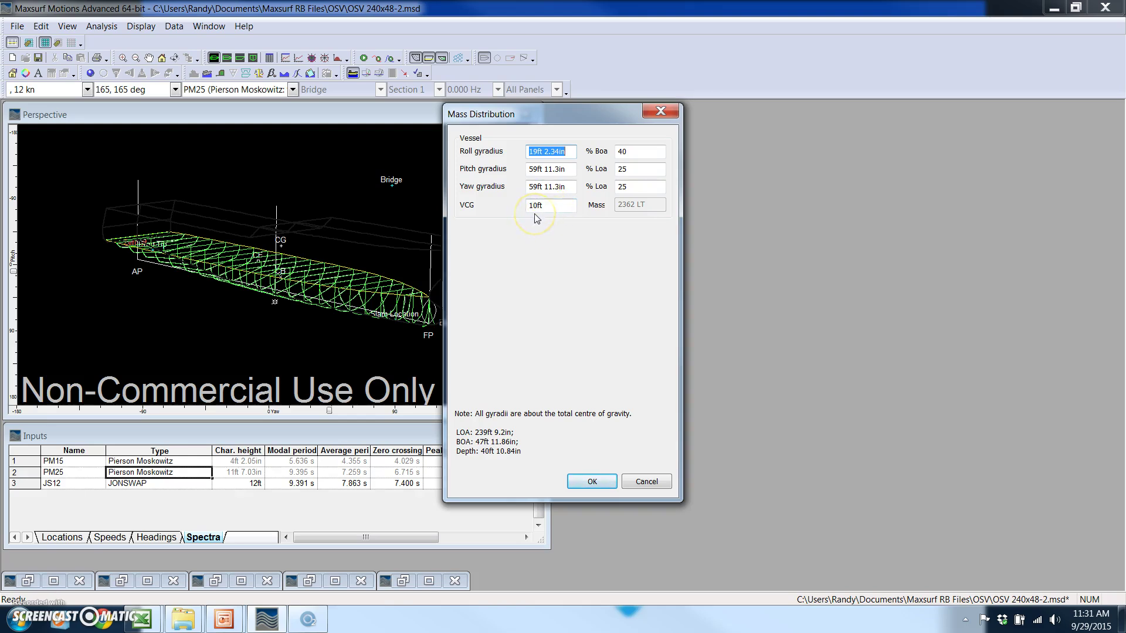
{"action": "left_click", "coordinate": [503, 152]}
{"action": "left_click_drag", "start_coordinate": [622, 113], "coordinate": [616, 91]}
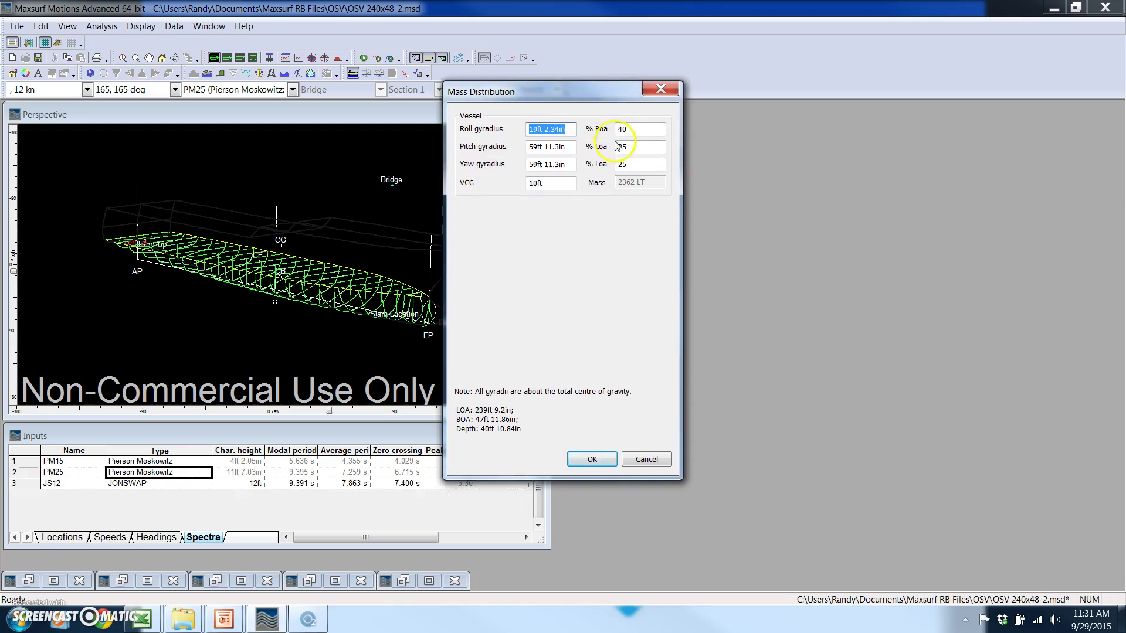
{"action": "left_click", "coordinate": [593, 461]}
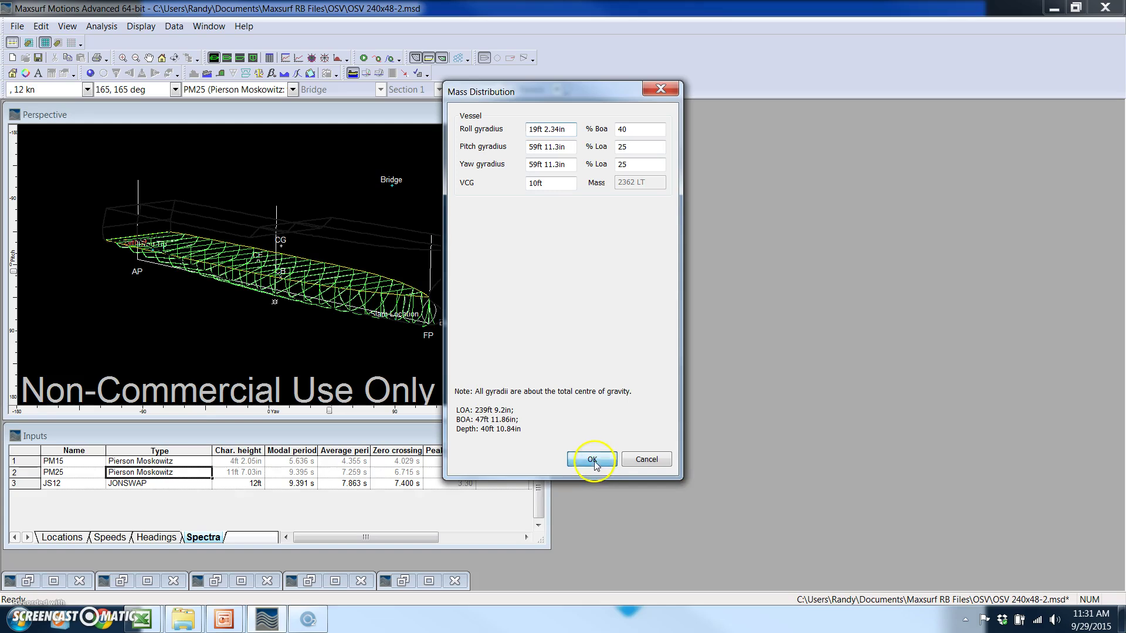
{"action": "left_click", "coordinate": [101, 26]}
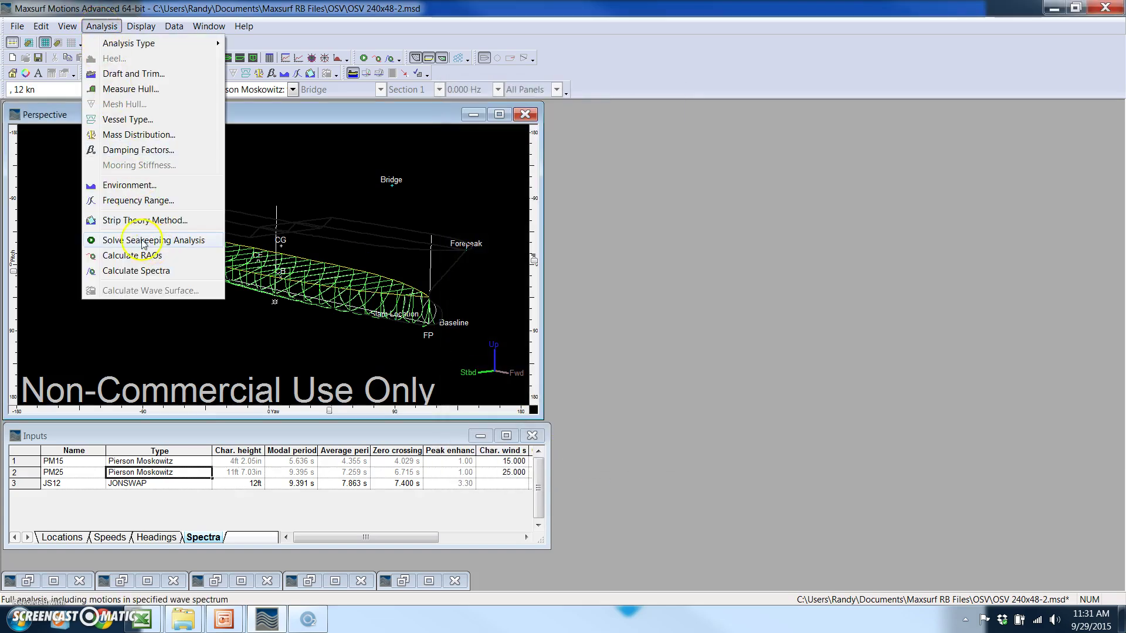
- Set strip theory to no transom terms, Salvesen resistance, head-seas wave force, then solve
{"action": "left_click", "coordinate": [130, 220]}
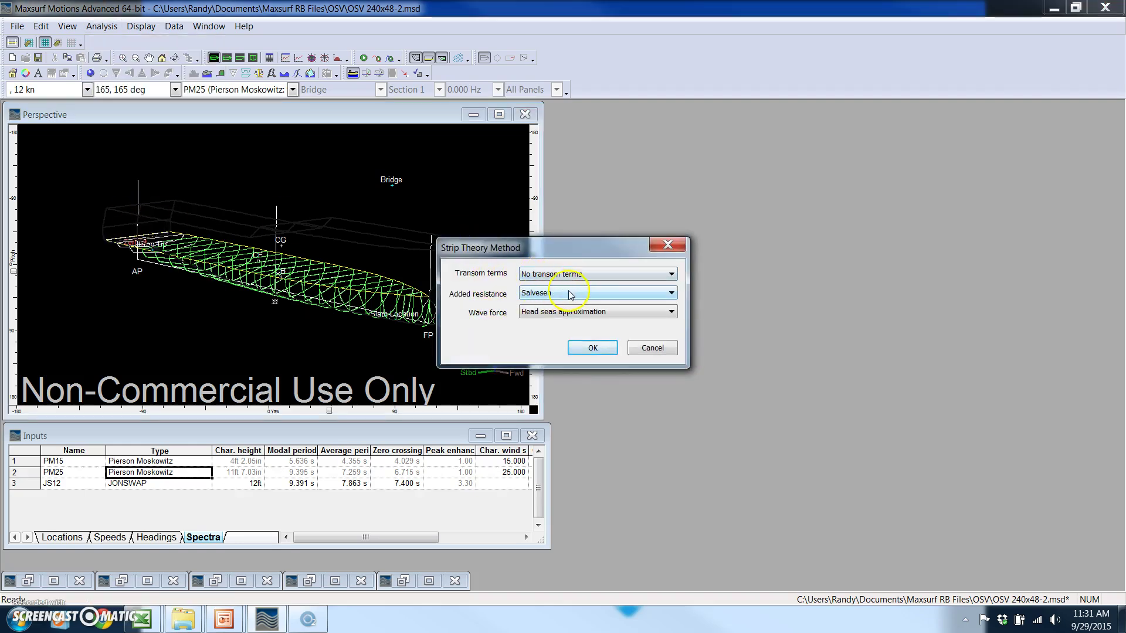
{"action": "left_click", "coordinate": [672, 274]}
{"action": "left_click", "coordinate": [673, 276]}
{"action": "left_click", "coordinate": [672, 293]}
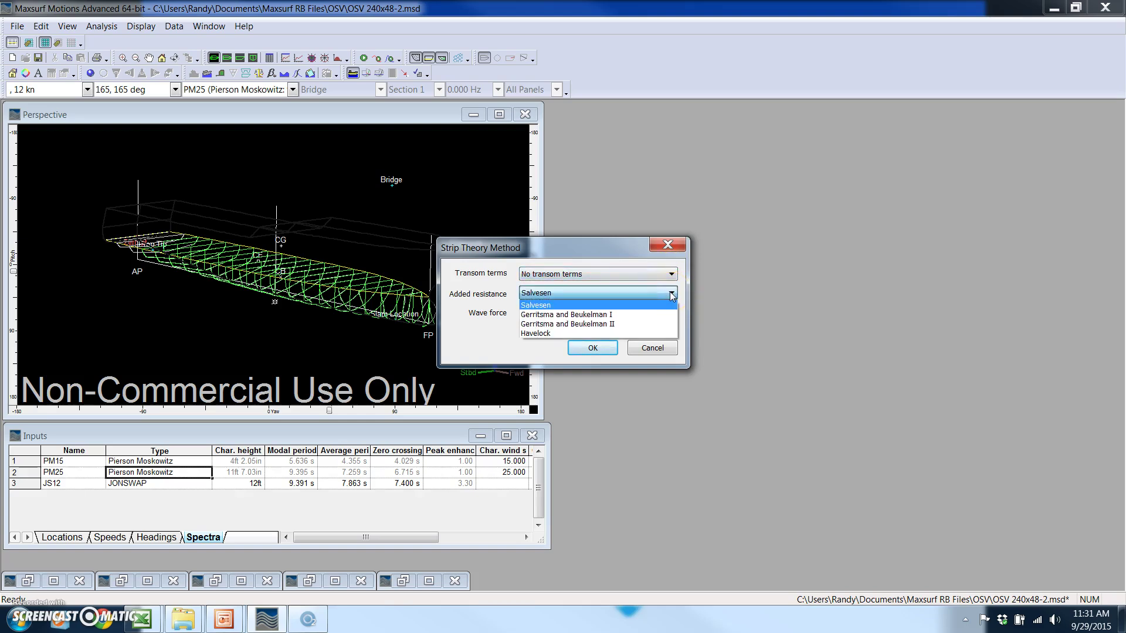
{"action": "left_click", "coordinate": [672, 293]}
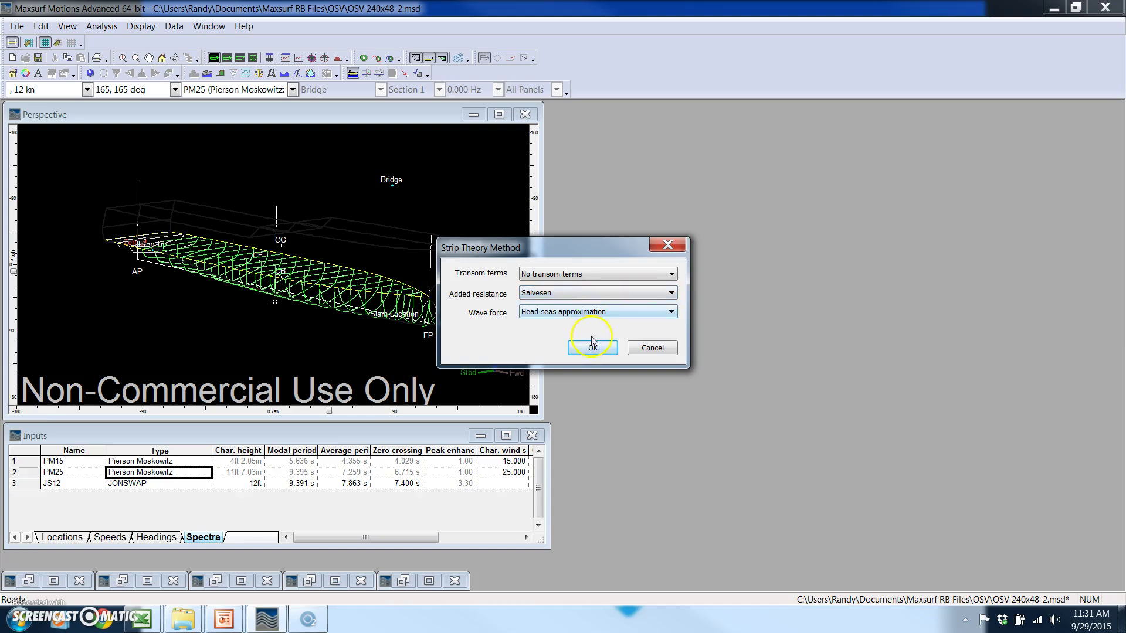
{"action": "left_click", "coordinate": [672, 313]}
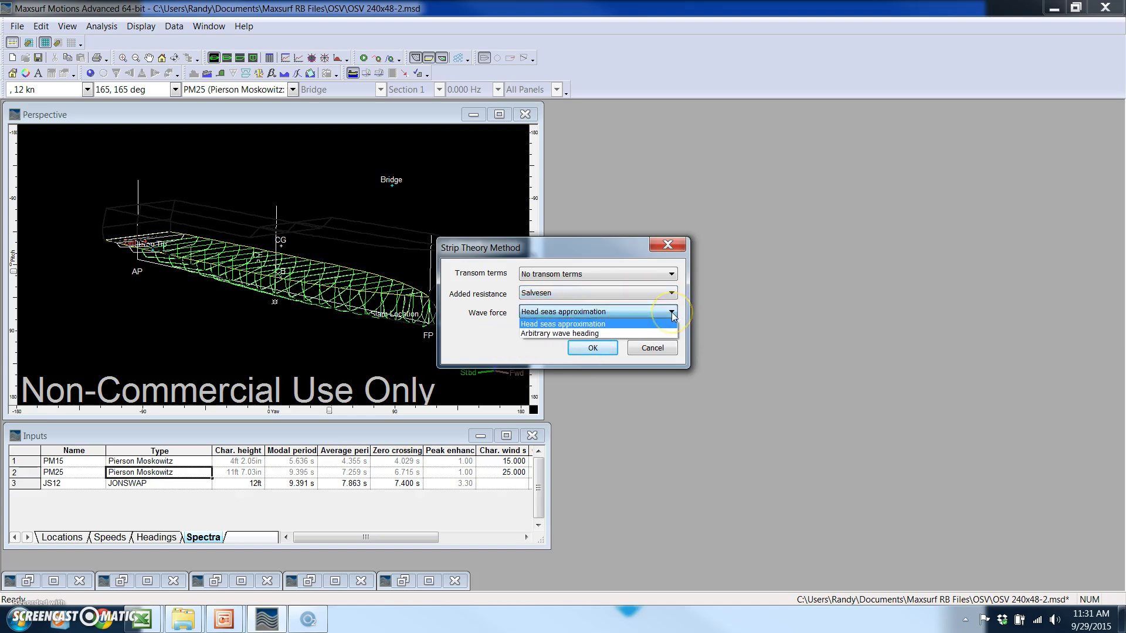
{"action": "left_click", "coordinate": [535, 324]}
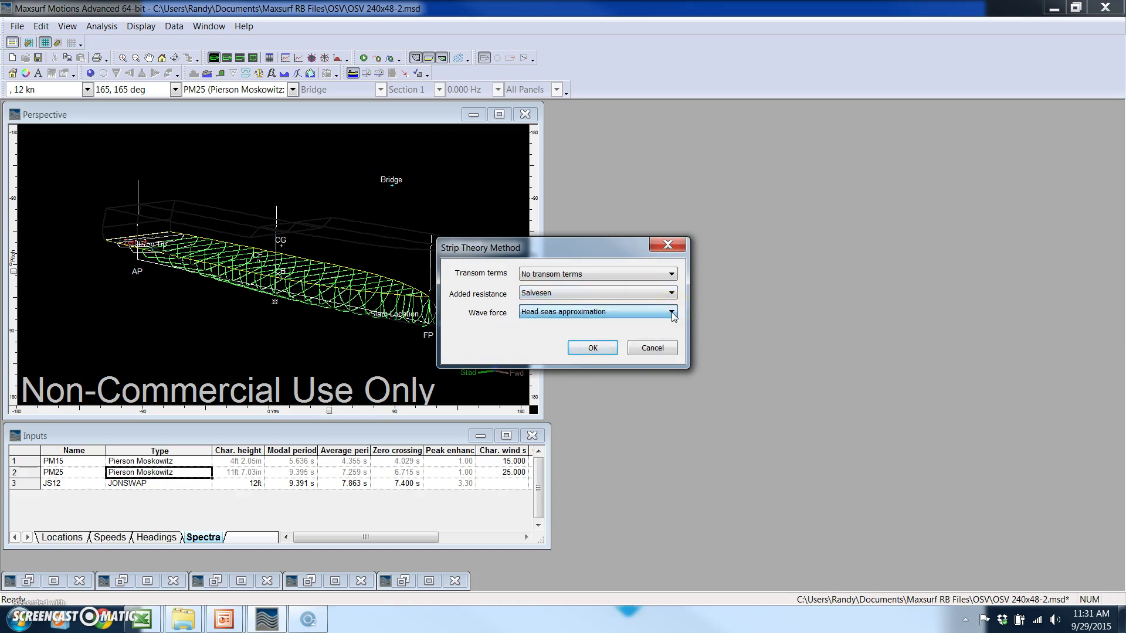
{"action": "left_click", "coordinate": [594, 349]}
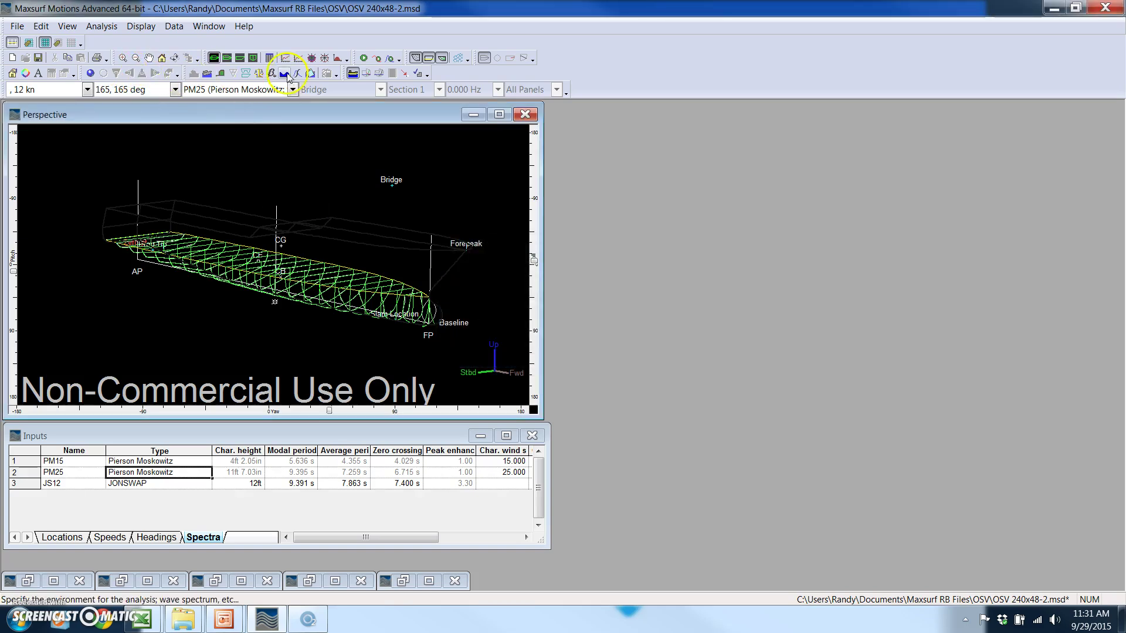
{"action": "left_click", "coordinate": [364, 58]}
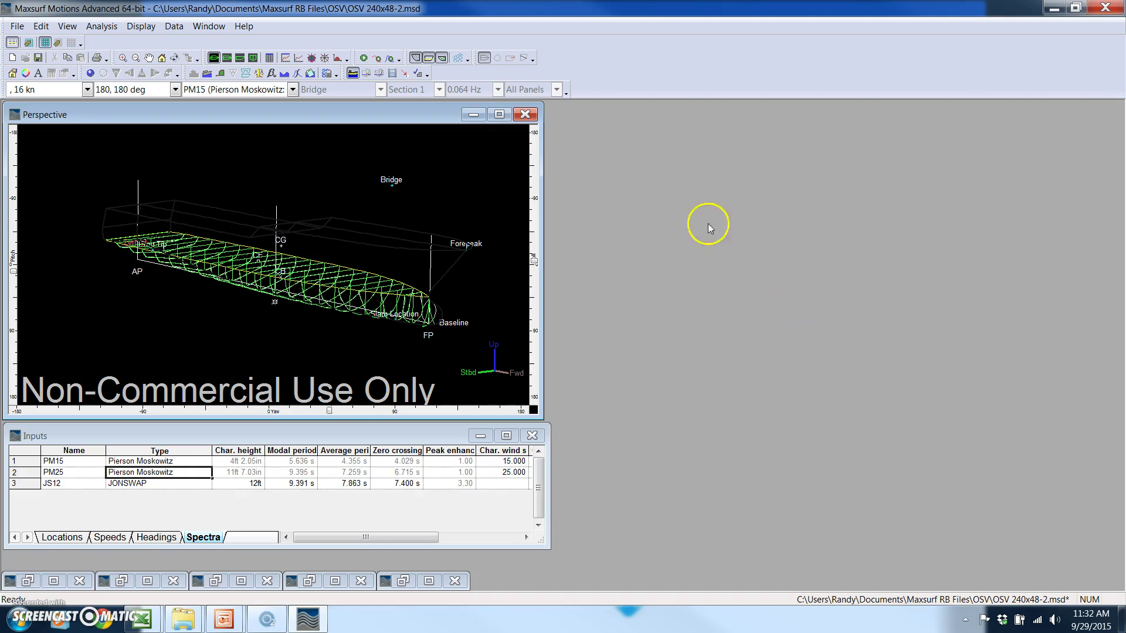
- Bring up the results graph window and widen it
{"action": "left_click", "coordinate": [298, 59]}
{"action": "left_click_drag", "start_coordinate": [709, 120], "coordinate": [731, 120]}
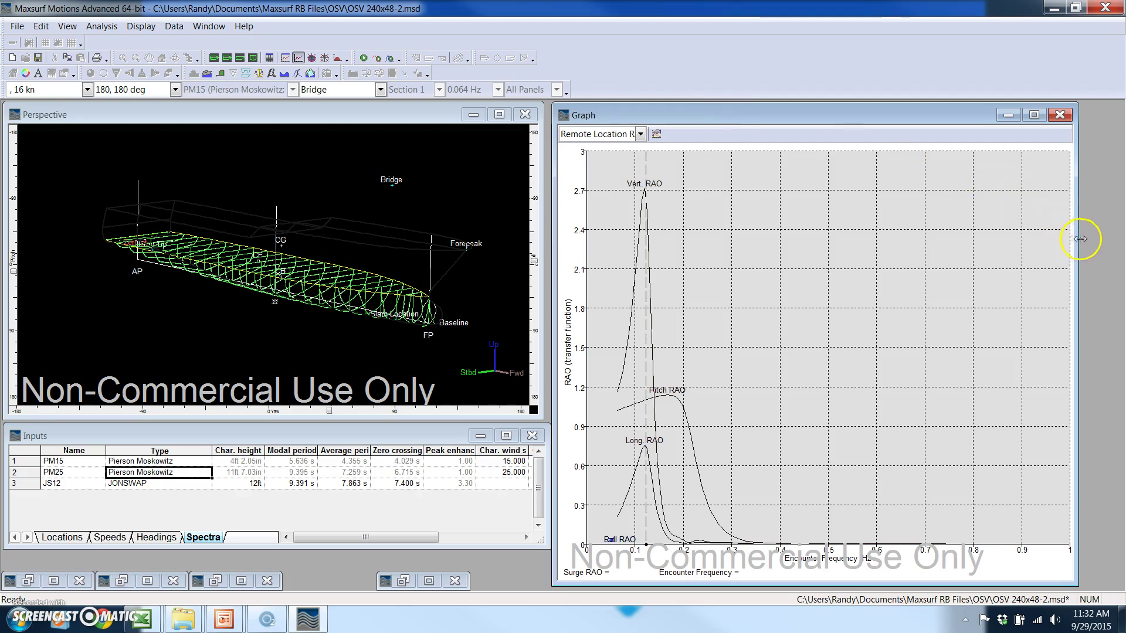
{"action": "left_click_drag", "start_coordinate": [1076, 238], "coordinate": [1095, 238]}
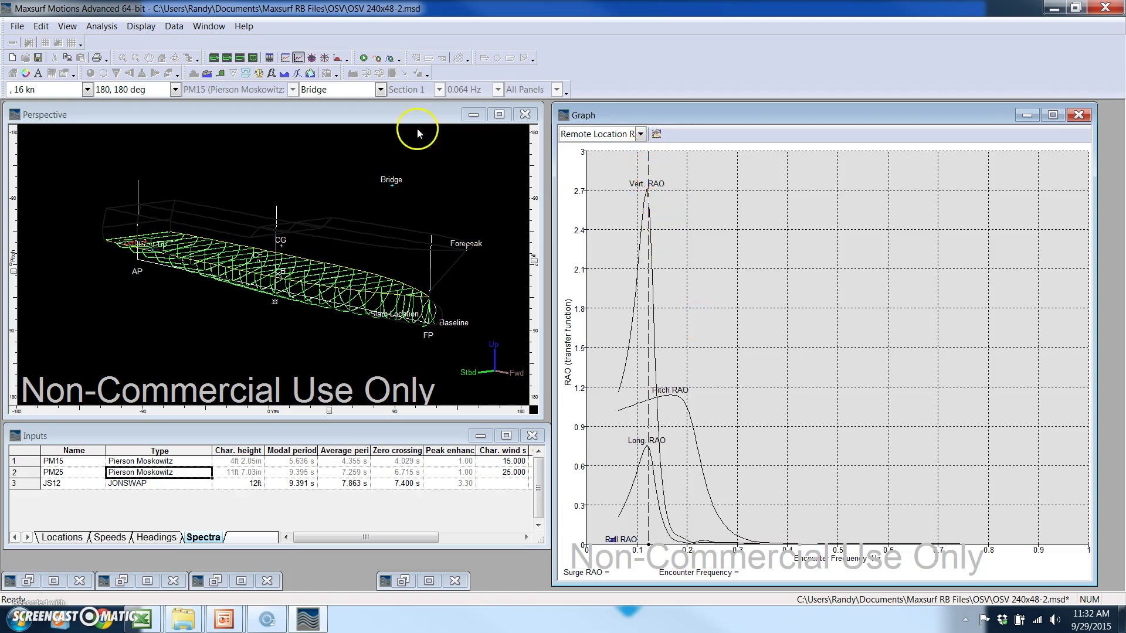
- Plot RAOs at Prop Tip, then Slam Location, and finally Bridge
{"action": "left_click", "coordinate": [381, 90]}
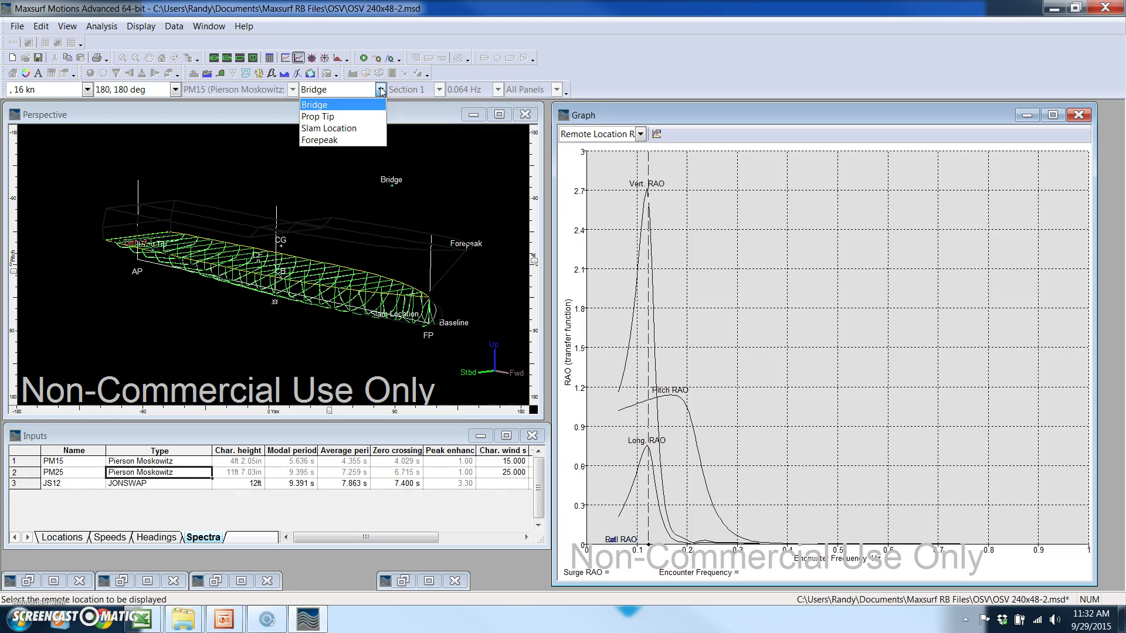
{"action": "left_click", "coordinate": [334, 117]}
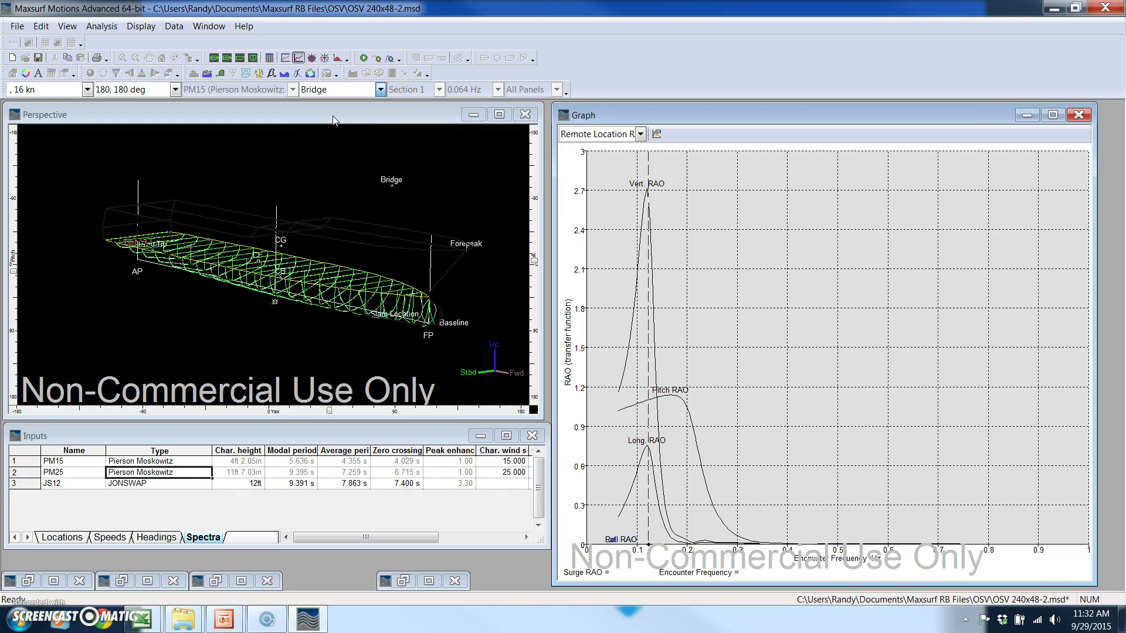
{"action": "left_click", "coordinate": [380, 90]}
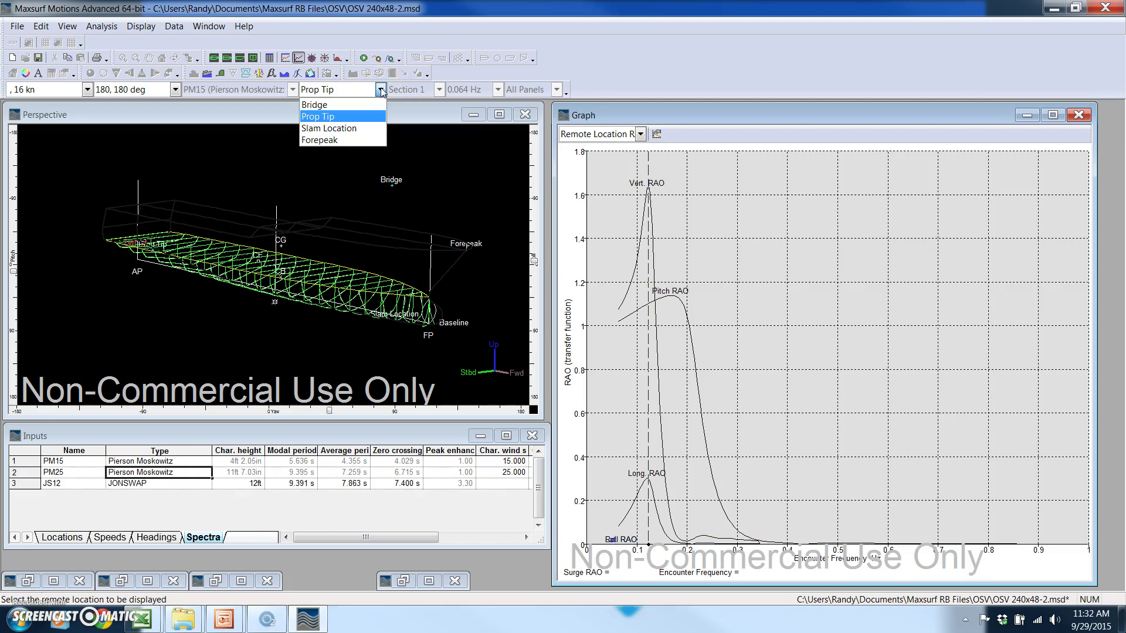
{"action": "left_click", "coordinate": [339, 128]}
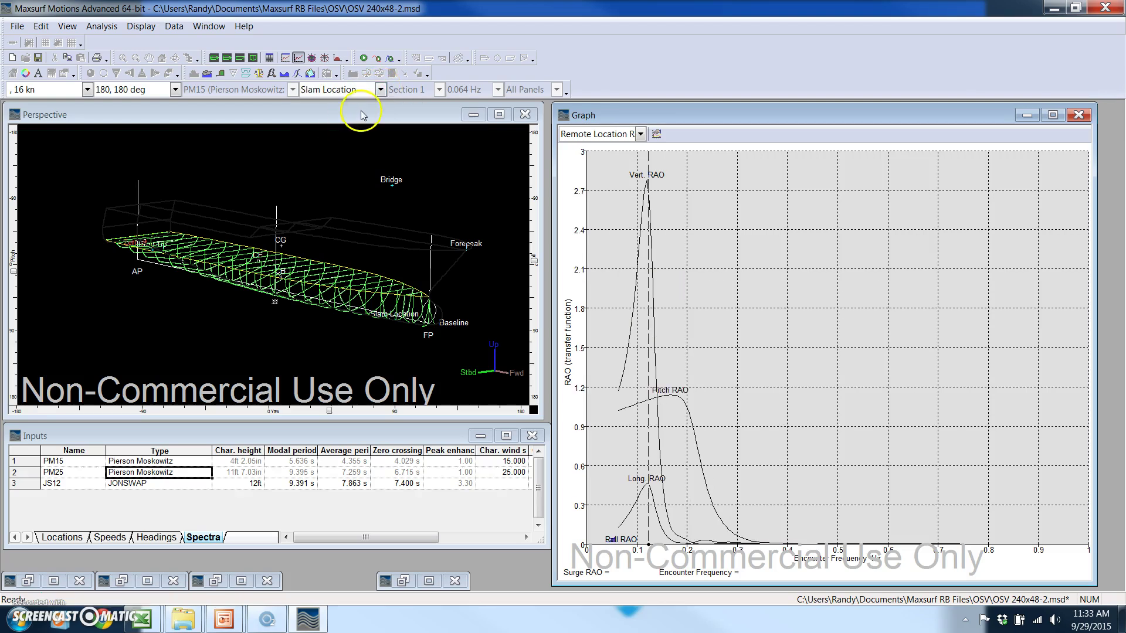
{"action": "left_click", "coordinate": [381, 90]}
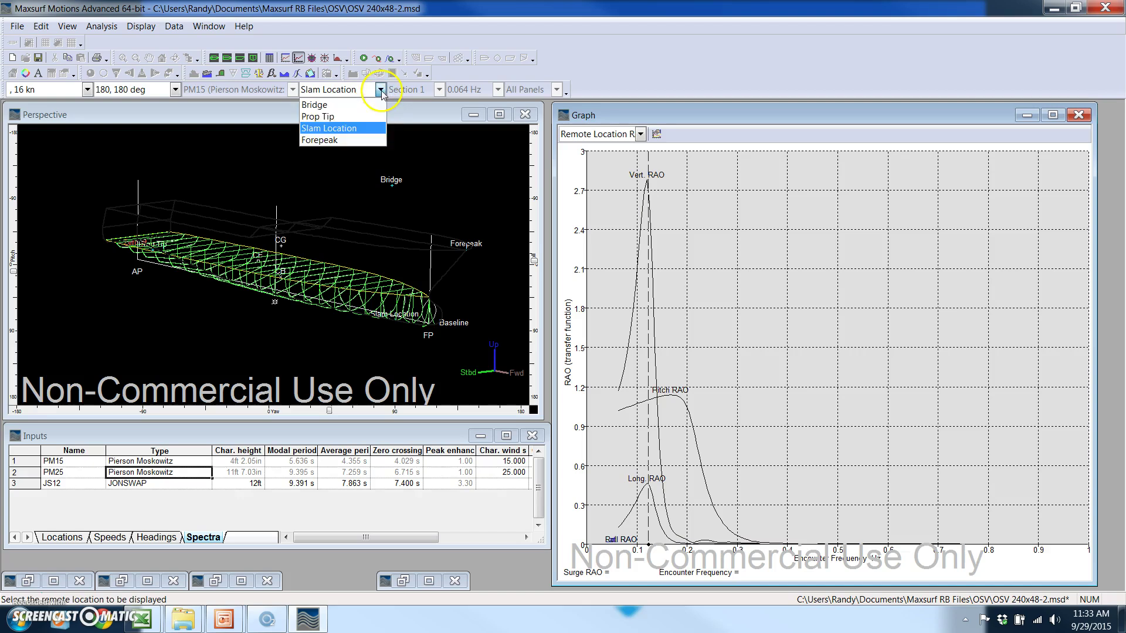
{"action": "left_click", "coordinate": [338, 103]}
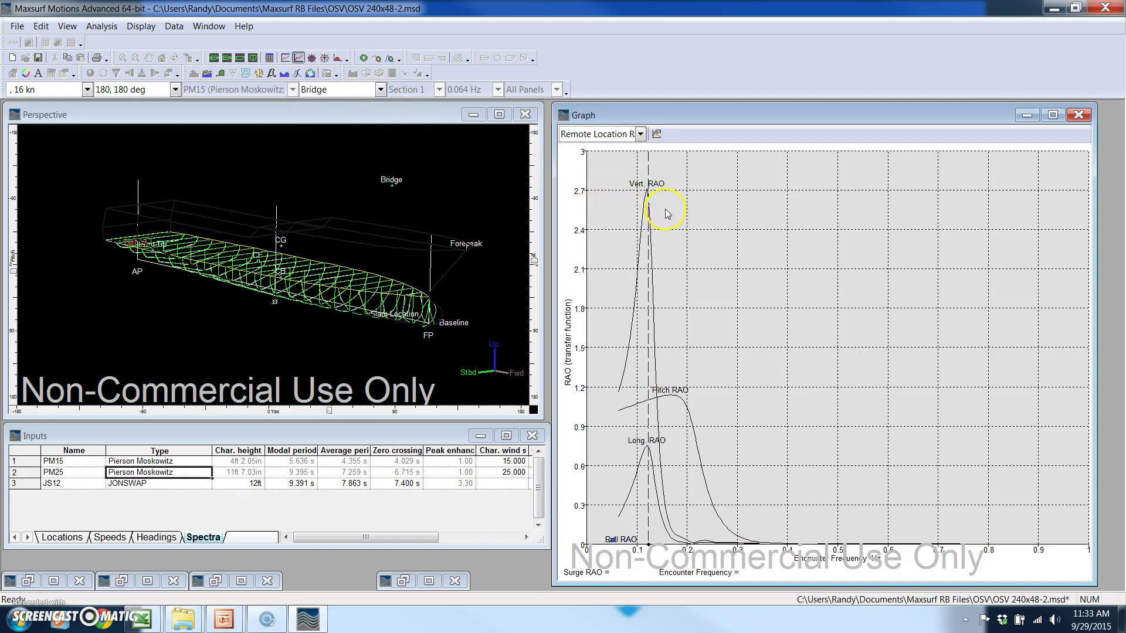
- Select 5 kn and switch the graph type to MSI
{"action": "left_click", "coordinate": [87, 89]}
{"action": "left_click", "coordinate": [42, 106]}
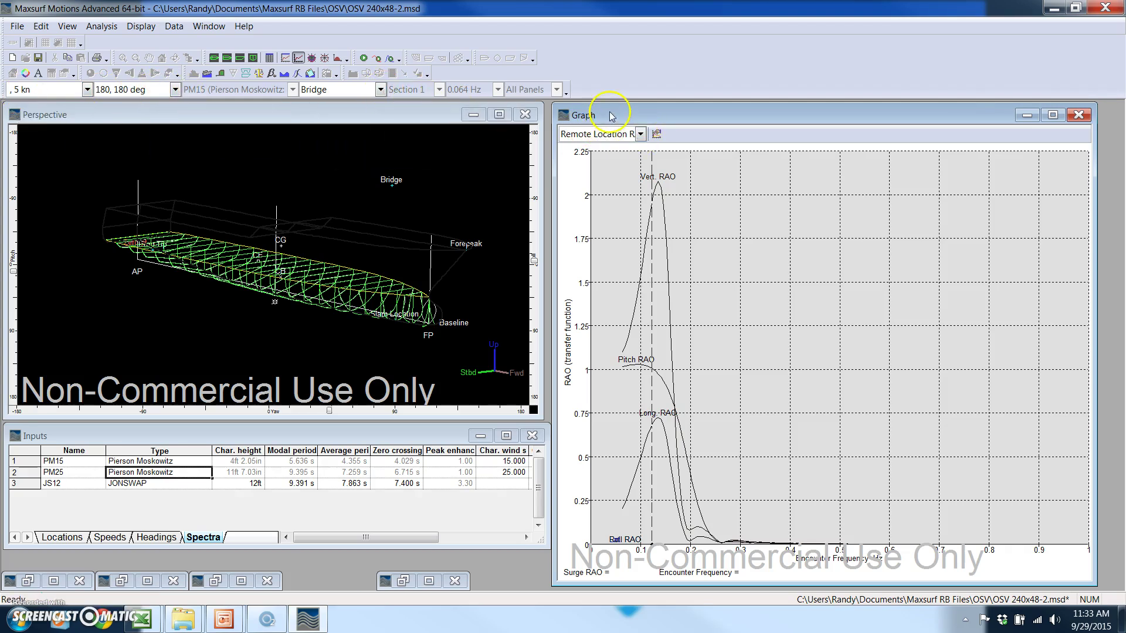
{"action": "left_click", "coordinate": [641, 134]}
{"action": "left_click", "coordinate": [582, 150]}
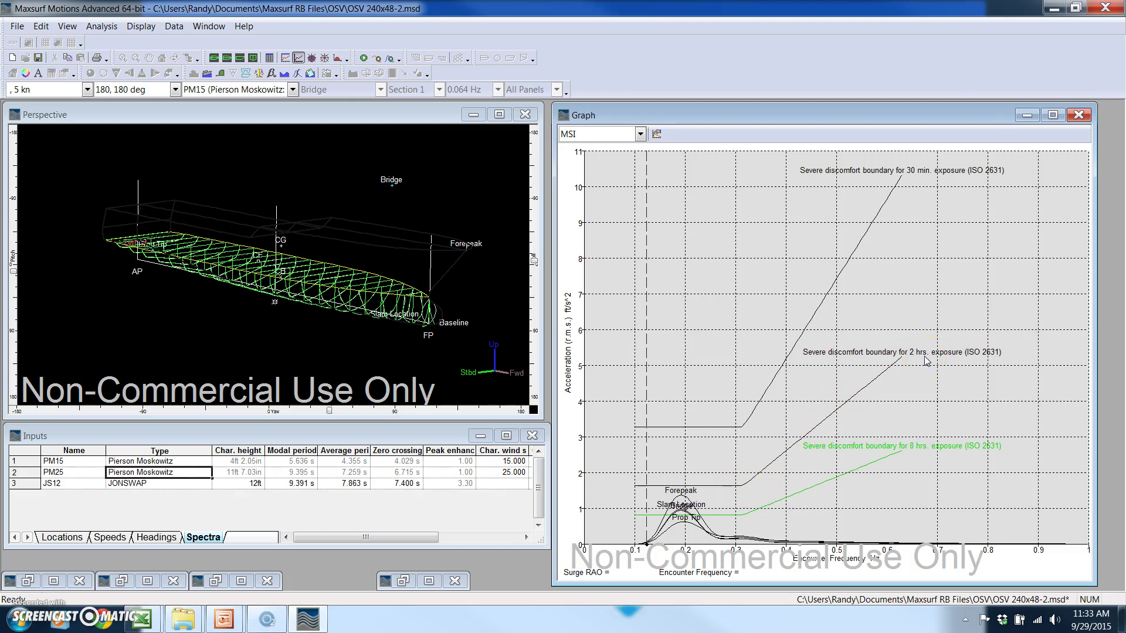
{"action": "left_click", "coordinate": [657, 134]}
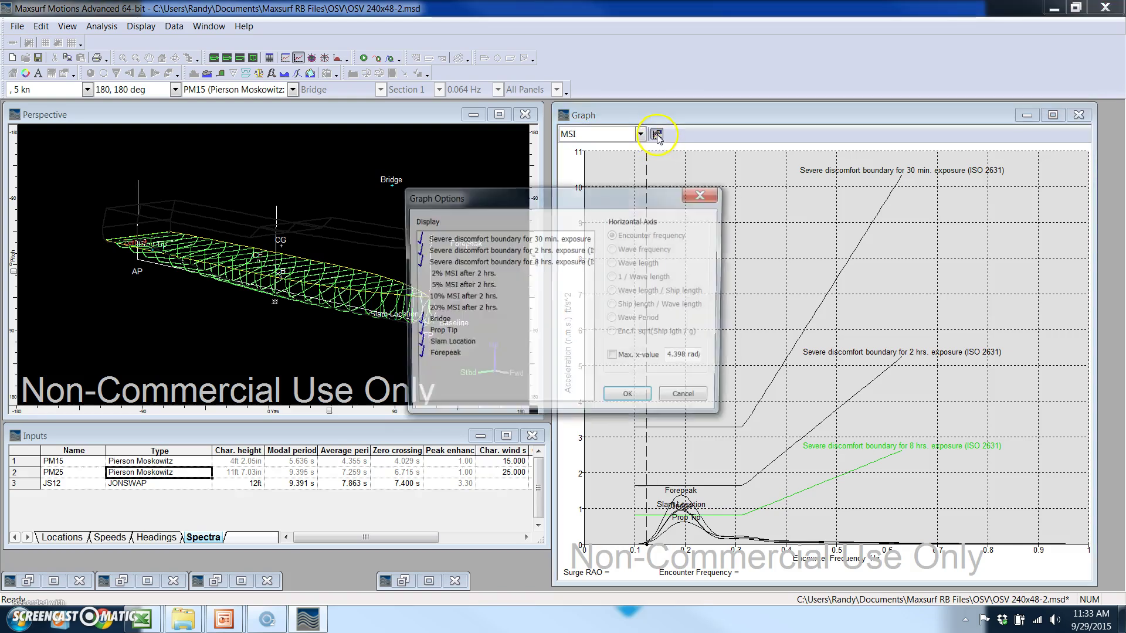
{"action": "left_click", "coordinate": [437, 250]}
{"action": "left_click", "coordinate": [437, 261]}
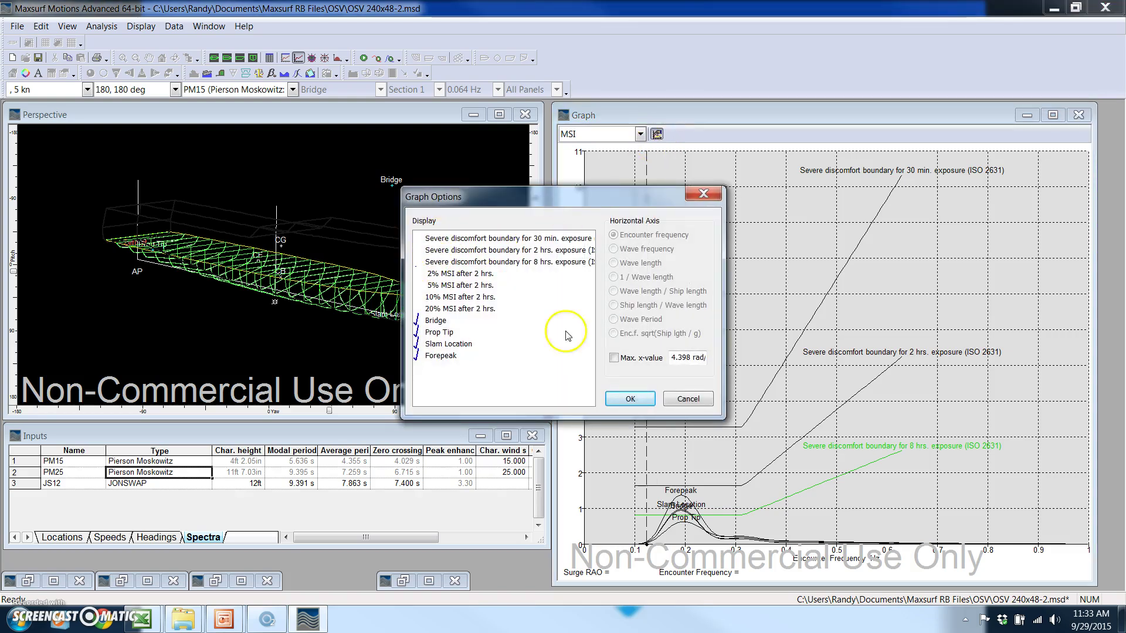
{"action": "left_click", "coordinate": [629, 399]}
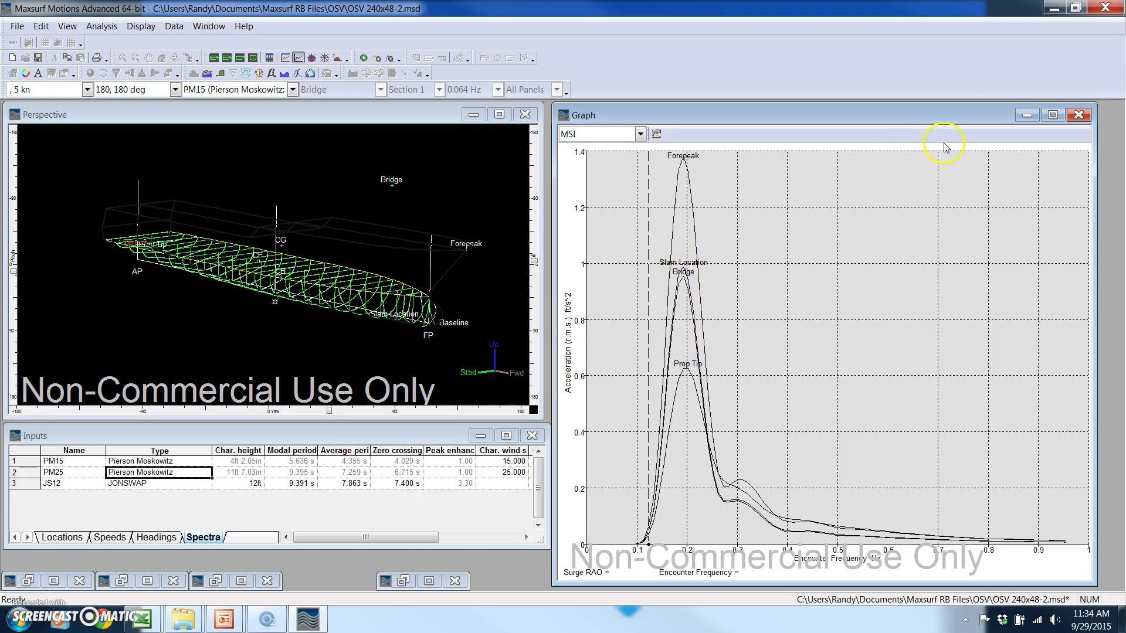
{"action": "left_click", "coordinate": [1052, 116]}
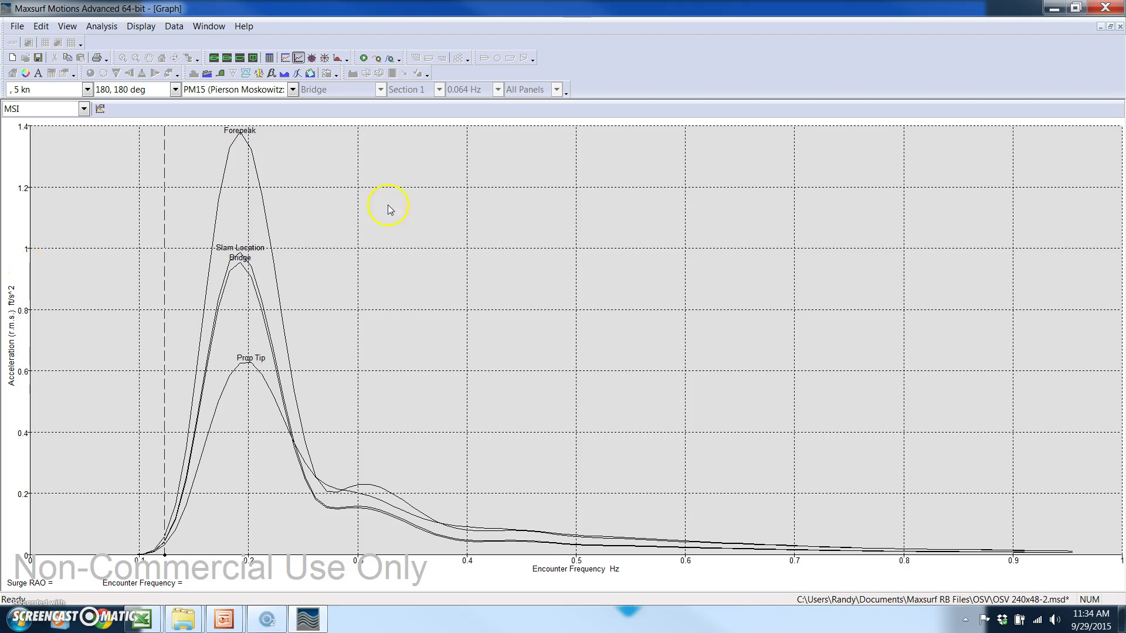
{"action": "left_click", "coordinate": [1111, 27]}
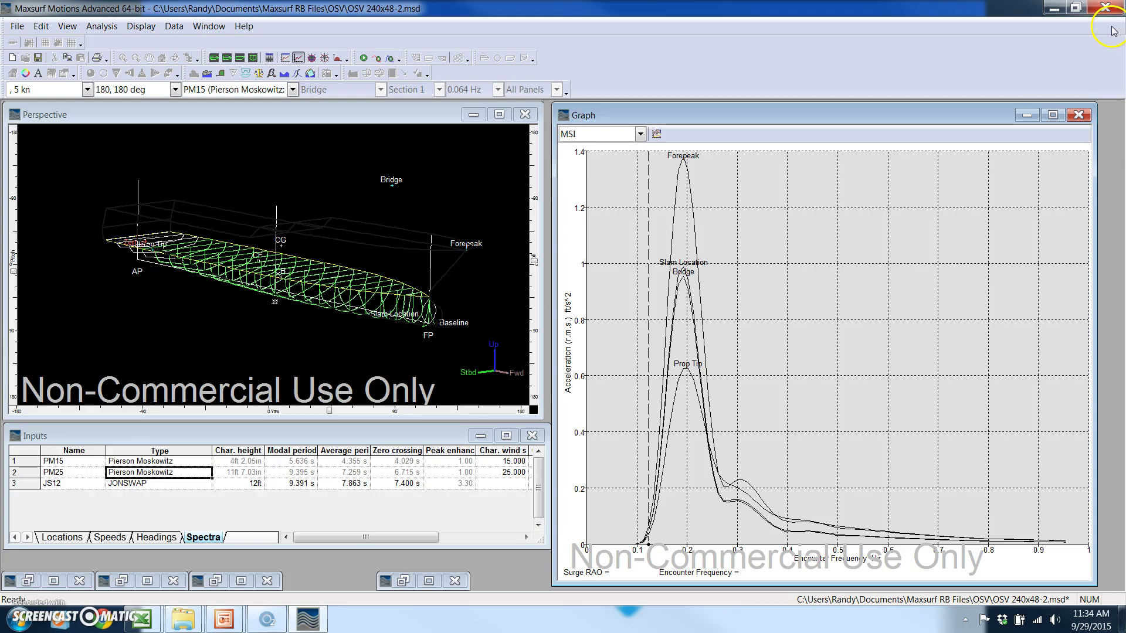
{"action": "left_click", "coordinate": [640, 134]}
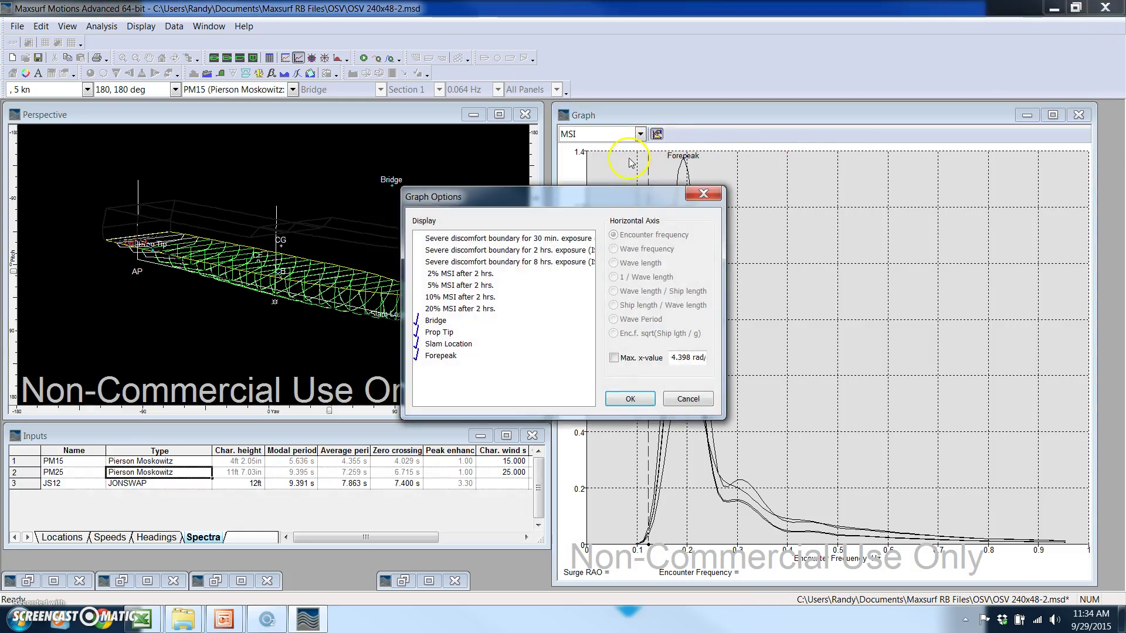
{"action": "left_click", "coordinate": [469, 238]}
{"action": "left_click", "coordinate": [464, 250]}
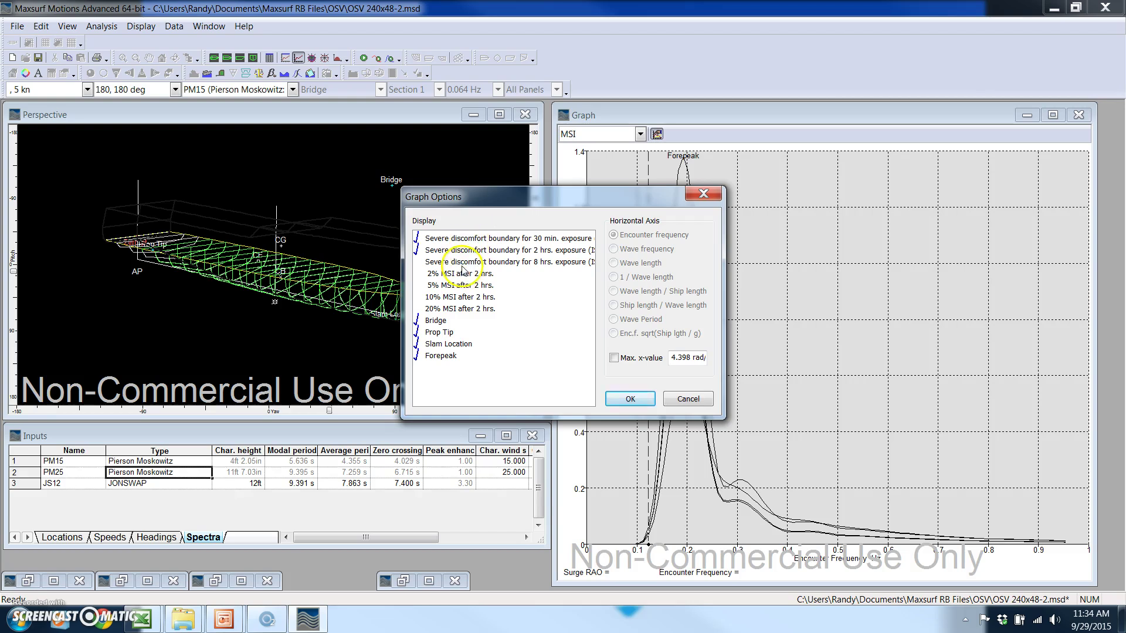
{"action": "left_click", "coordinate": [464, 261]}
{"action": "left_click", "coordinate": [630, 399]}
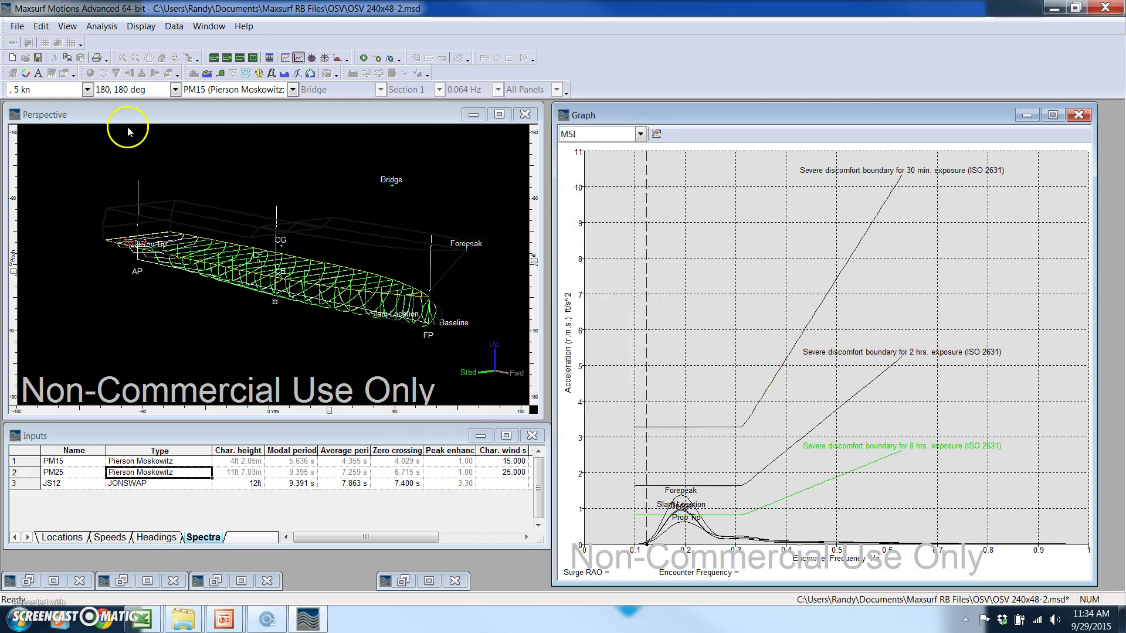
- Switch results to the PM25 spectrum and show the hull shaded on the sea surface
{"action": "left_click", "coordinate": [293, 89]}
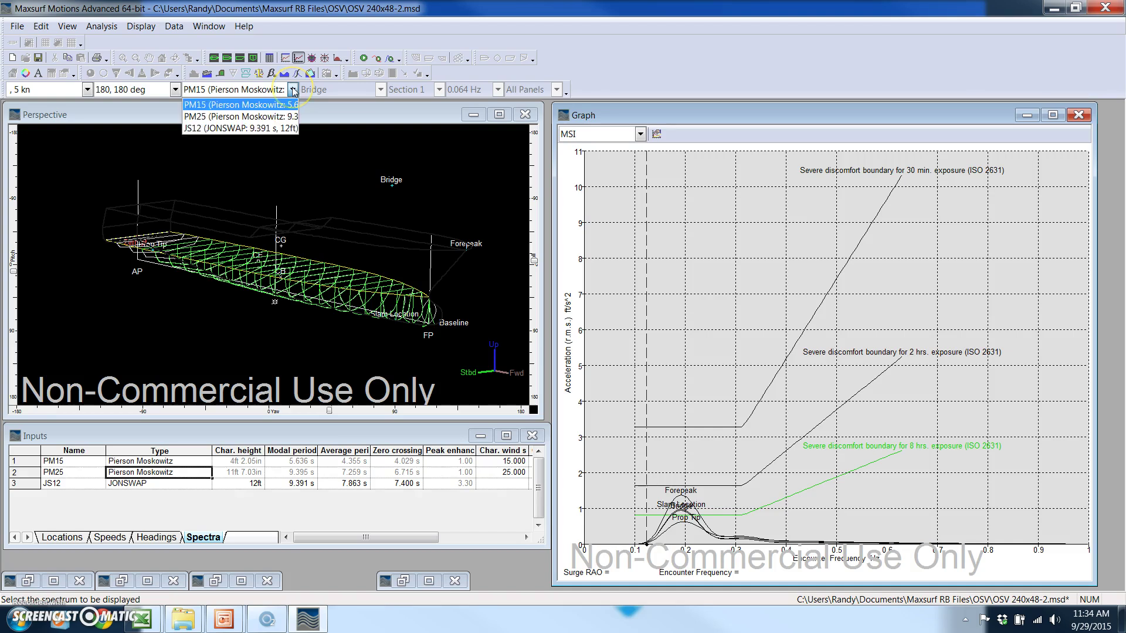
{"action": "left_click", "coordinate": [272, 117]}
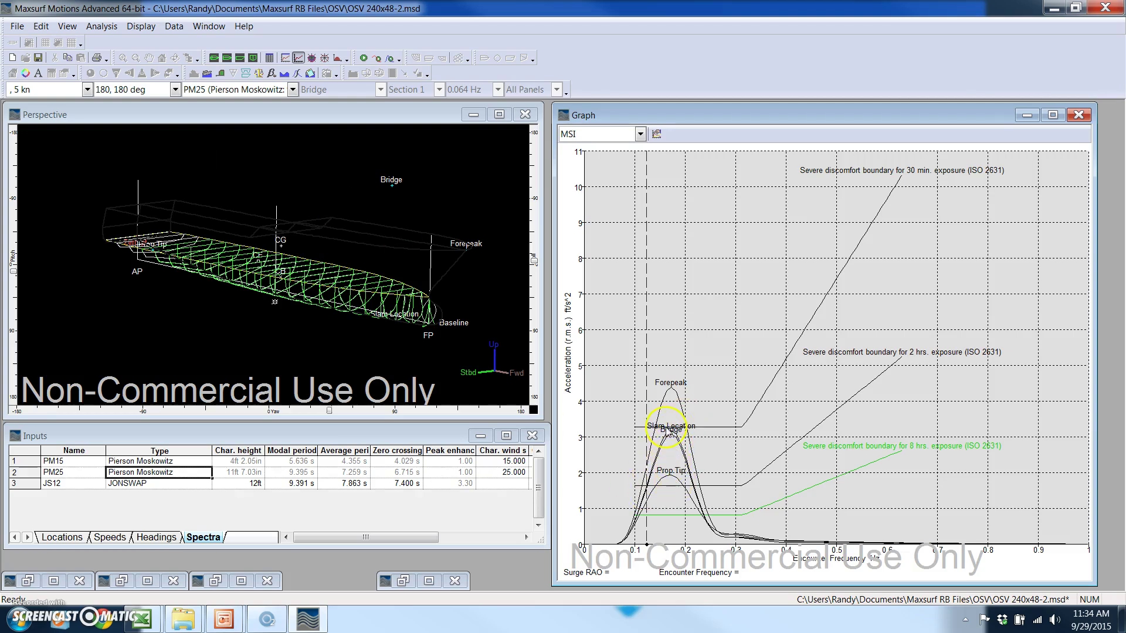
{"action": "left_click", "coordinate": [351, 116]}
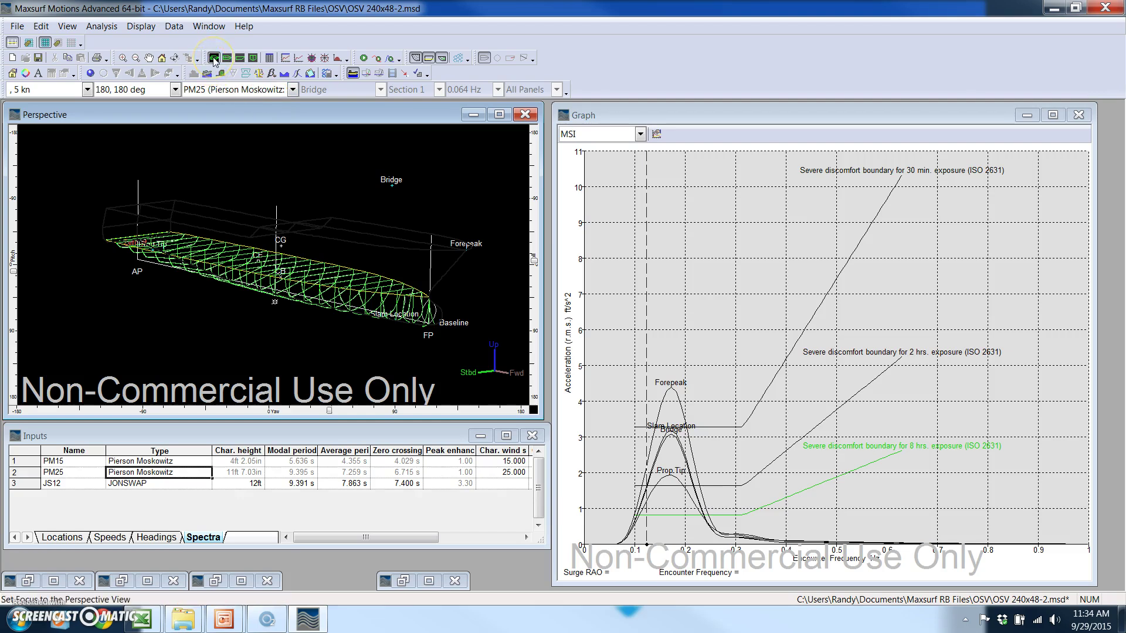
{"action": "left_click", "coordinate": [88, 74]}
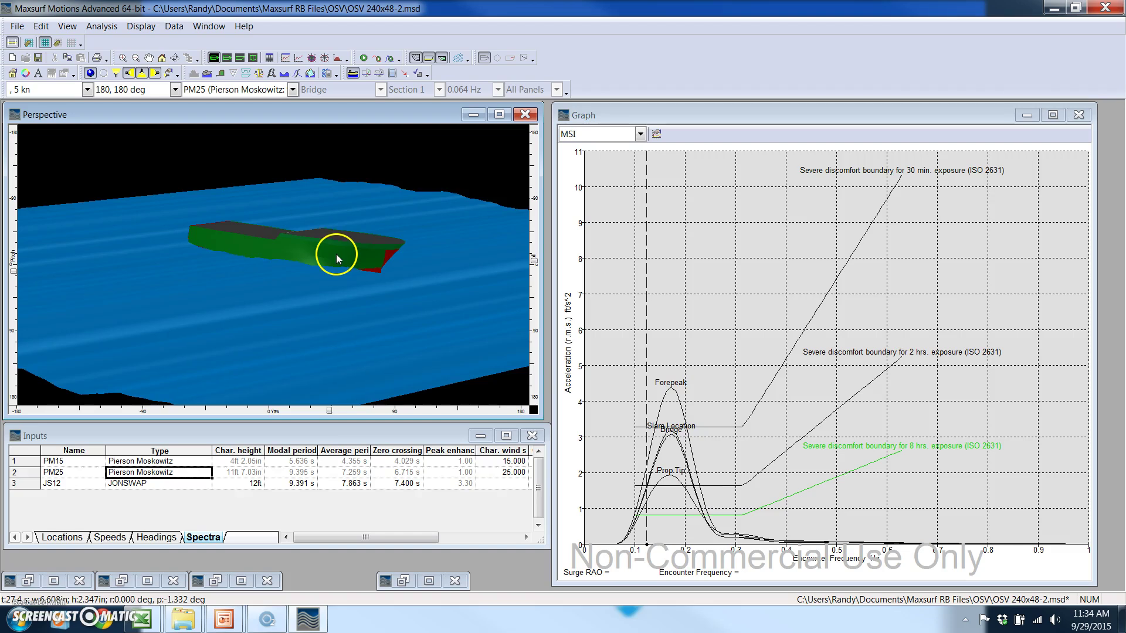
- Compute an irregular waves surface and start the hull animation at 5 kn, 180 deg
{"action": "left_click", "coordinate": [101, 26]}
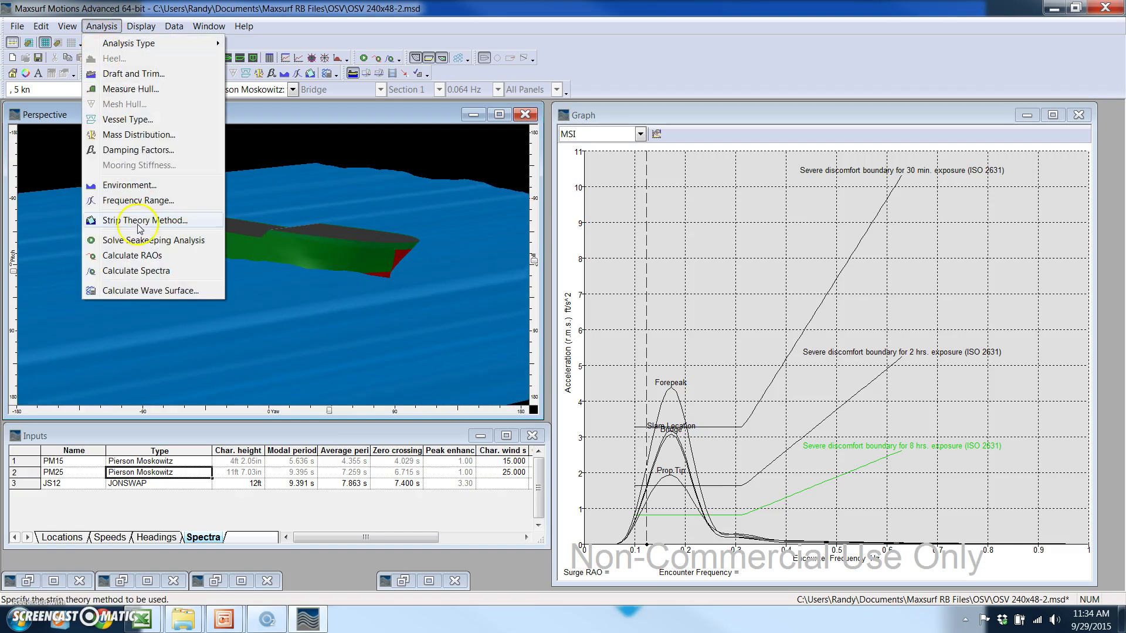
{"action": "left_click", "coordinate": [157, 293]}
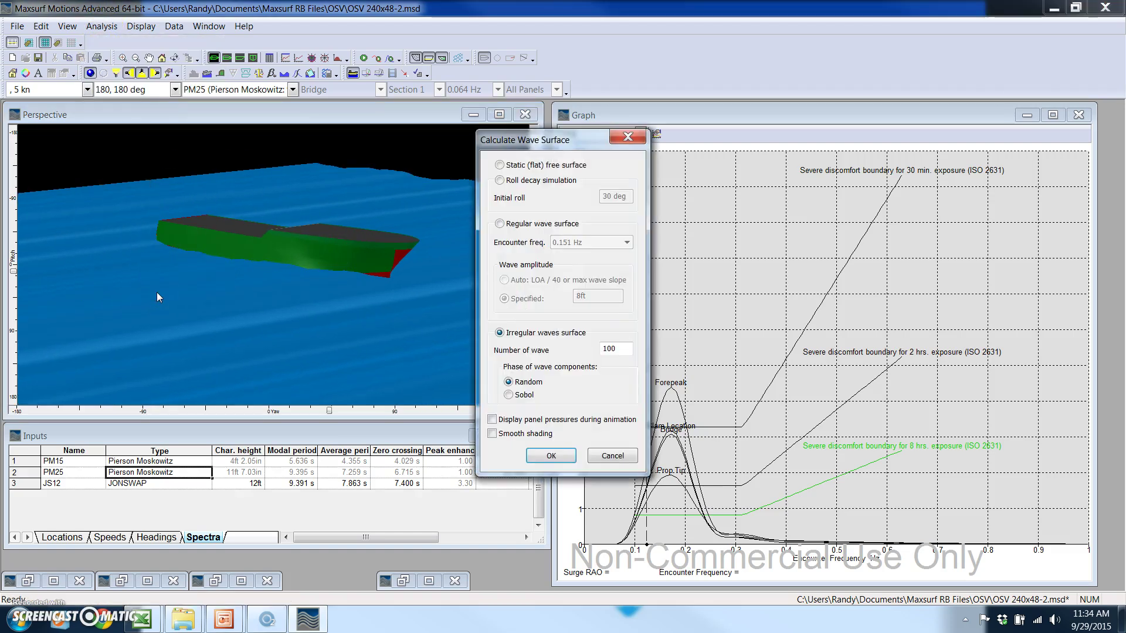
{"action": "left_click", "coordinate": [505, 334]}
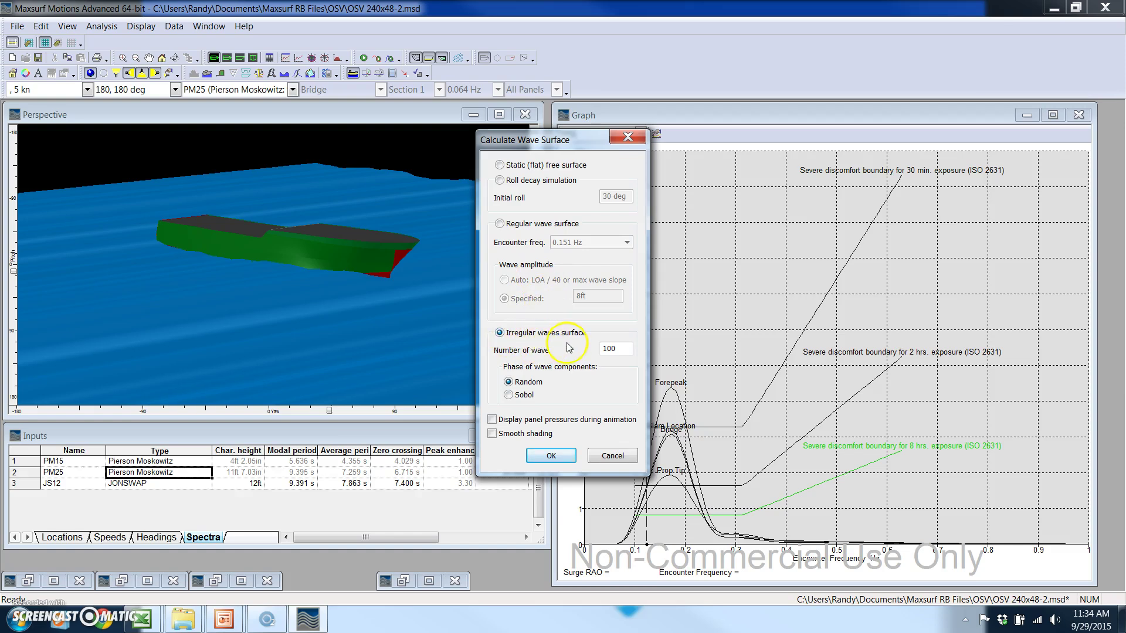
{"action": "left_click", "coordinate": [551, 456]}
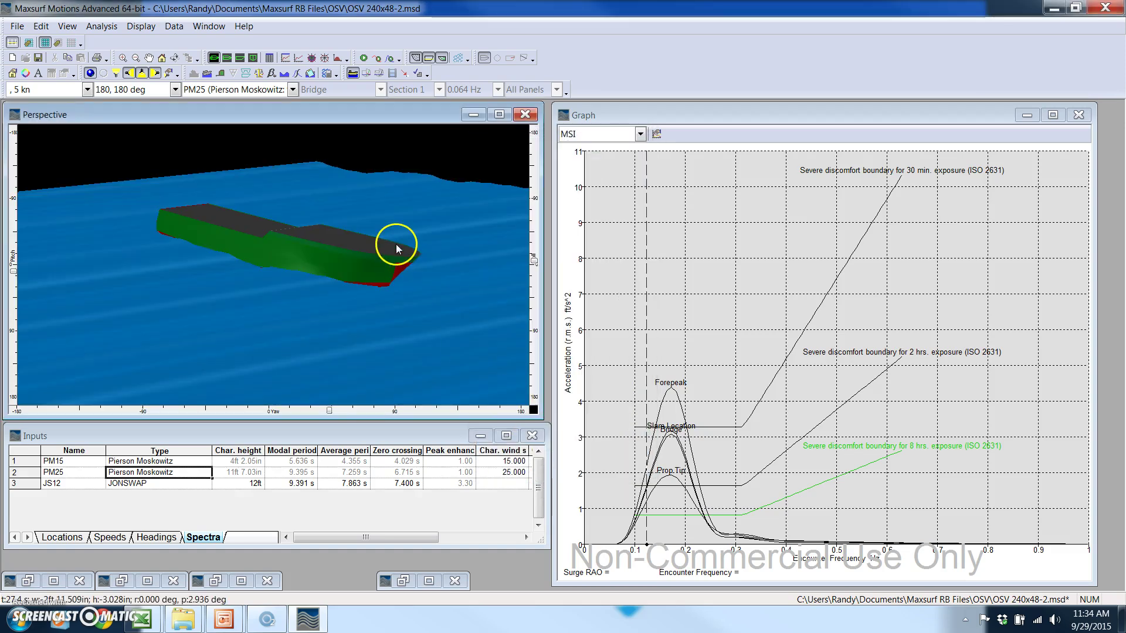
{"action": "left_click", "coordinate": [397, 75]}
{"action": "left_click", "coordinate": [611, 364]}
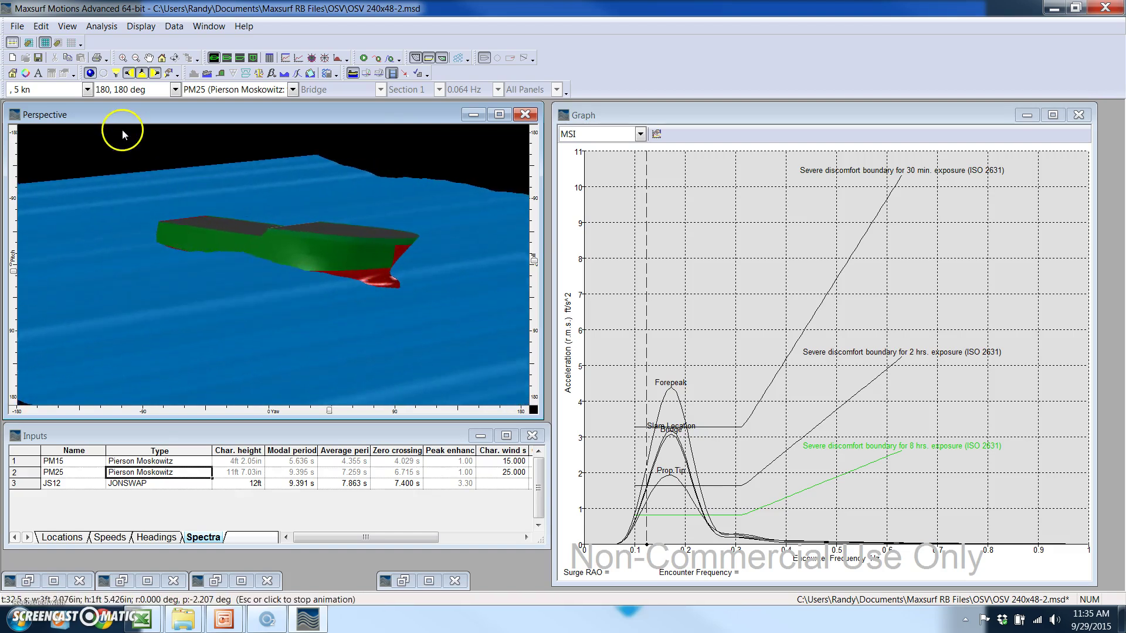
- Stop the animation and set the vessel speed to 12 kn
{"action": "left_click", "coordinate": [87, 90]}
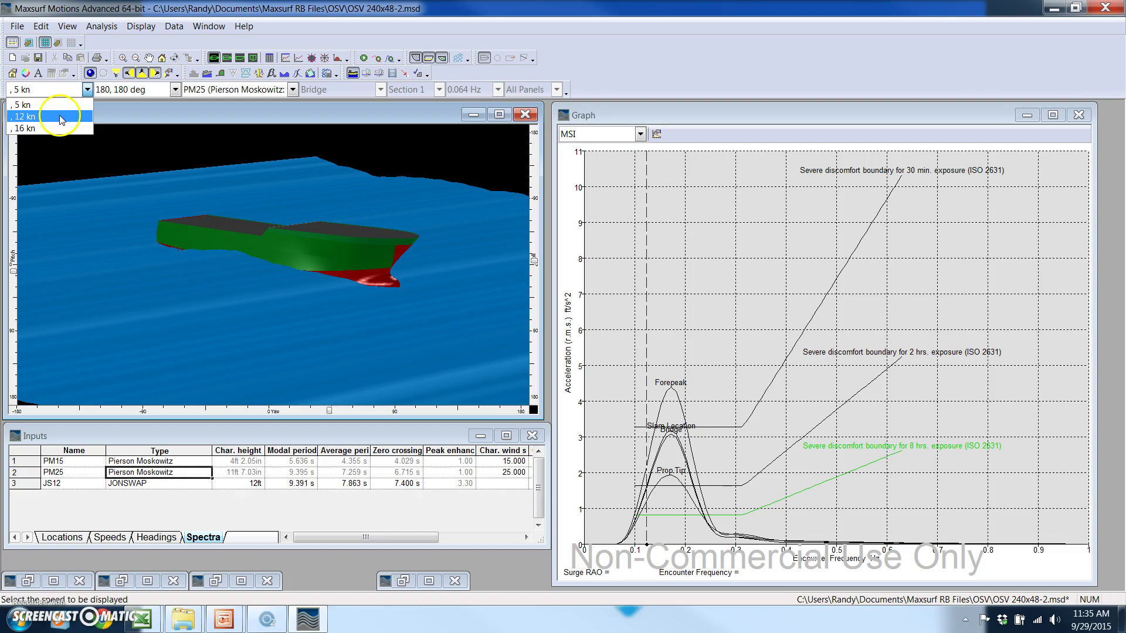
{"action": "left_click", "coordinate": [60, 117]}
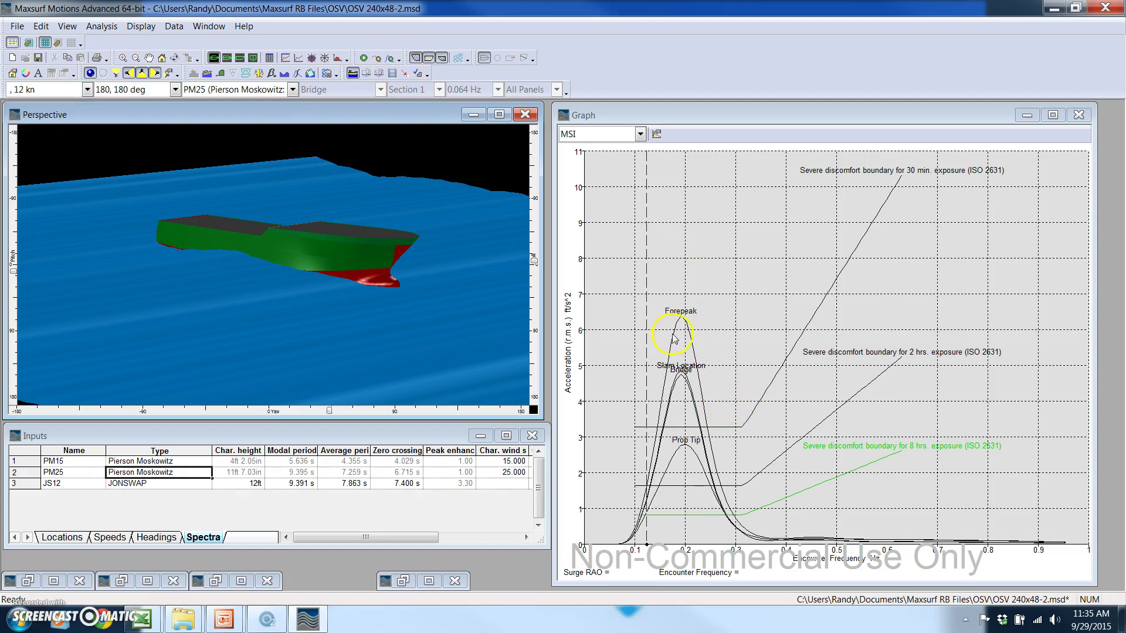
{"action": "left_click", "coordinate": [666, 115]}
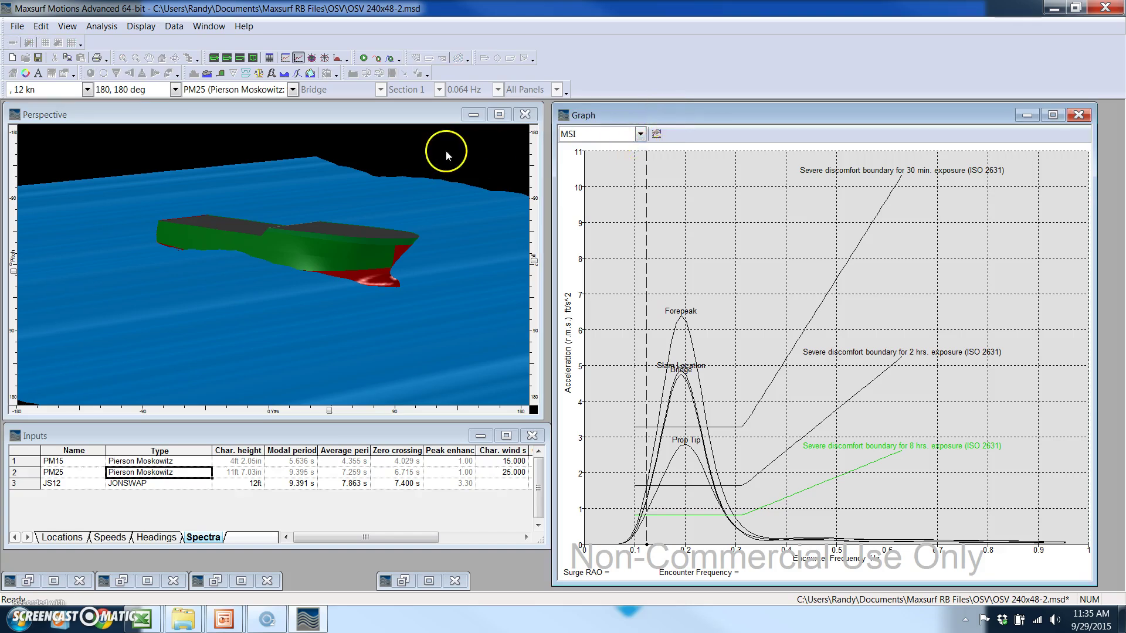
- Replay the hull animation in the Perspective view at 12 kn
{"action": "left_click", "coordinate": [337, 117]}
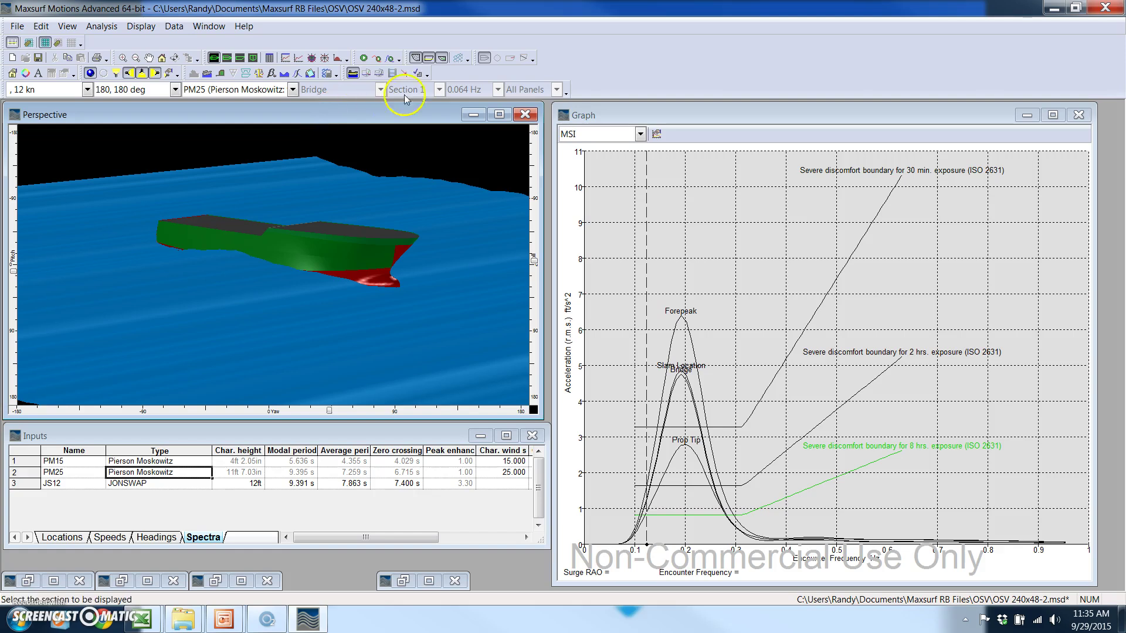
{"action": "left_click", "coordinate": [397, 76]}
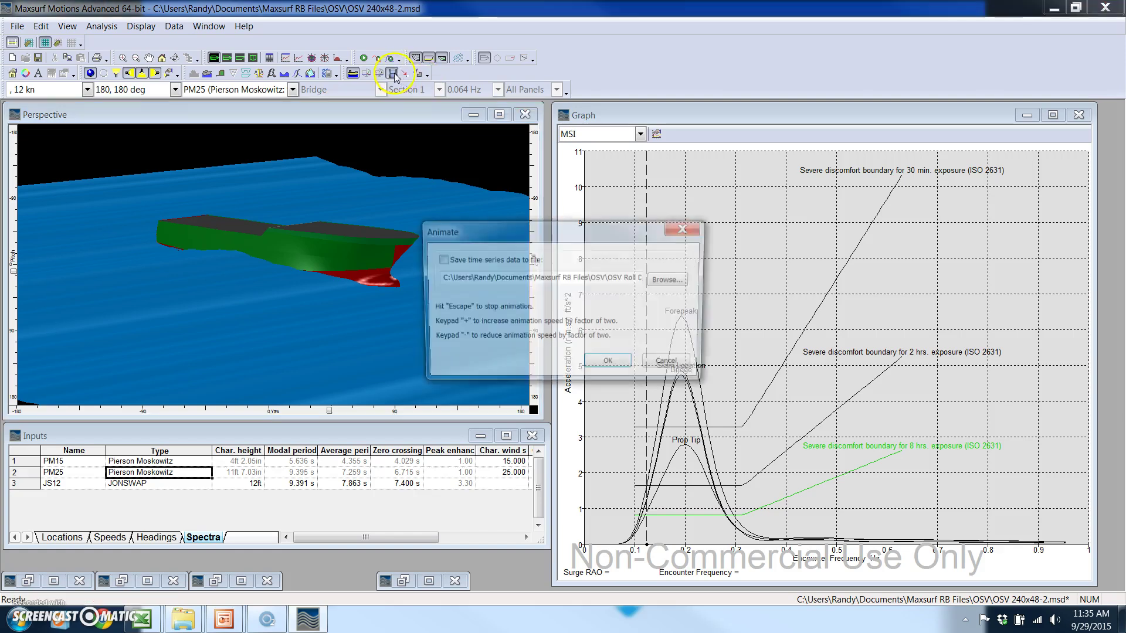
{"action": "left_click", "coordinate": [604, 362]}
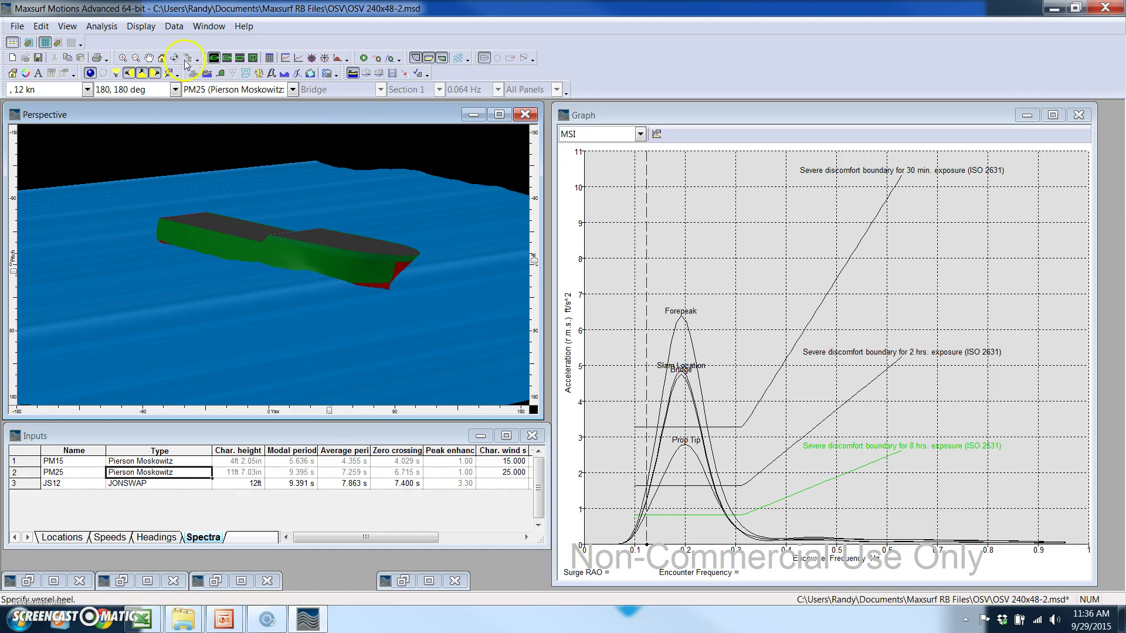
{"action": "left_click", "coordinate": [101, 26]}
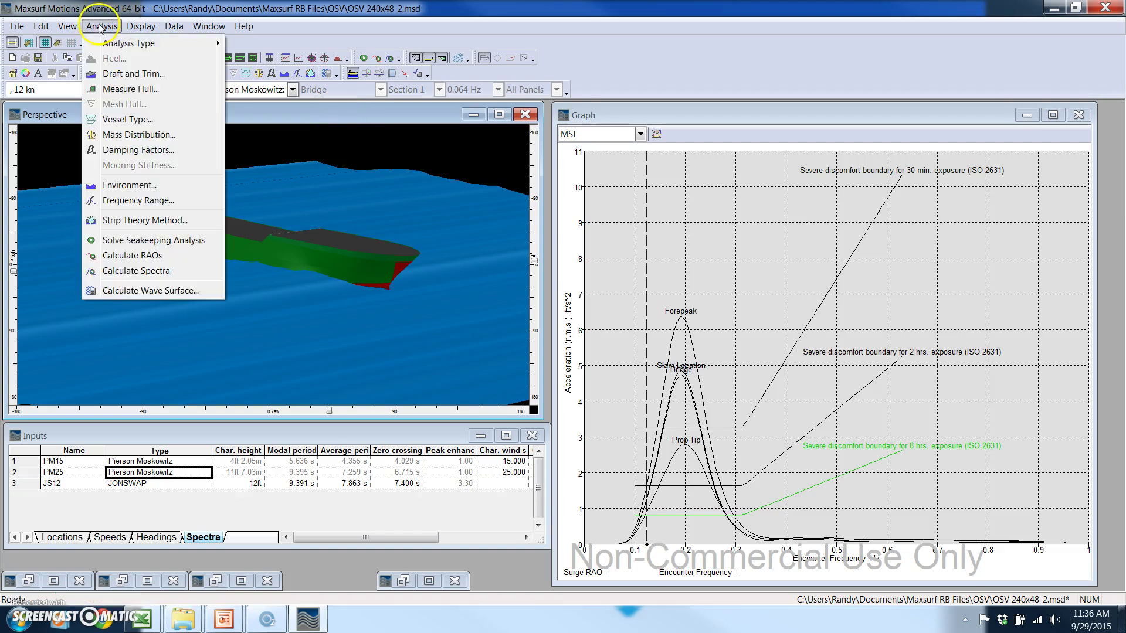
- Calculate a roll decay wave surface from a 30 deg initial roll and zoom in on the bow
{"action": "left_click", "coordinate": [145, 293]}
{"action": "left_click", "coordinate": [500, 181]}
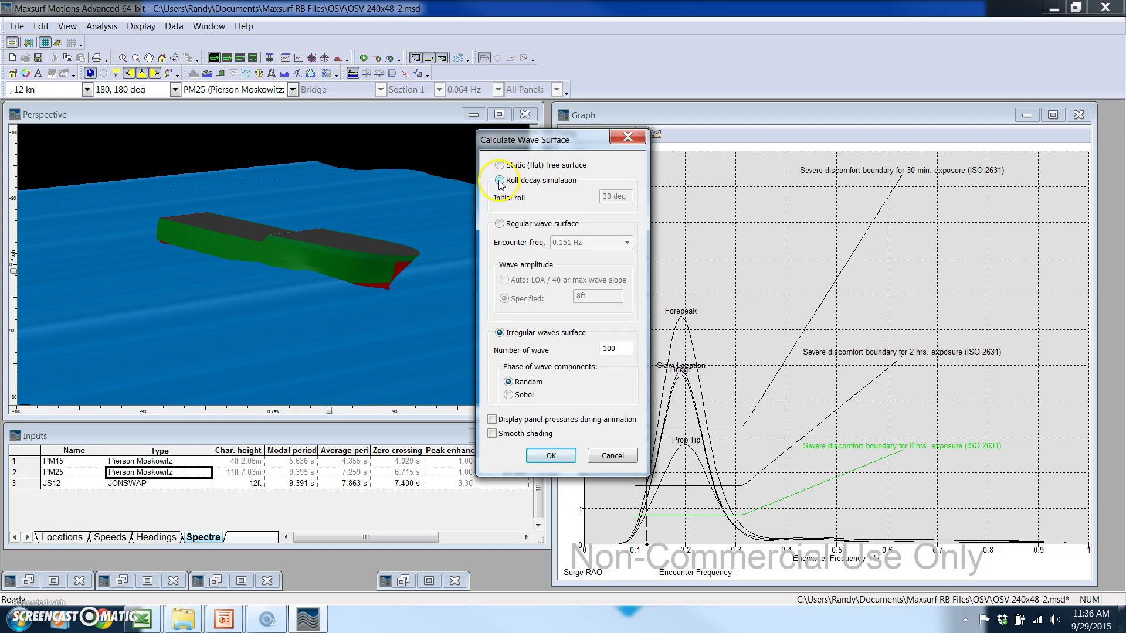
{"action": "left_click", "coordinate": [551, 457]}
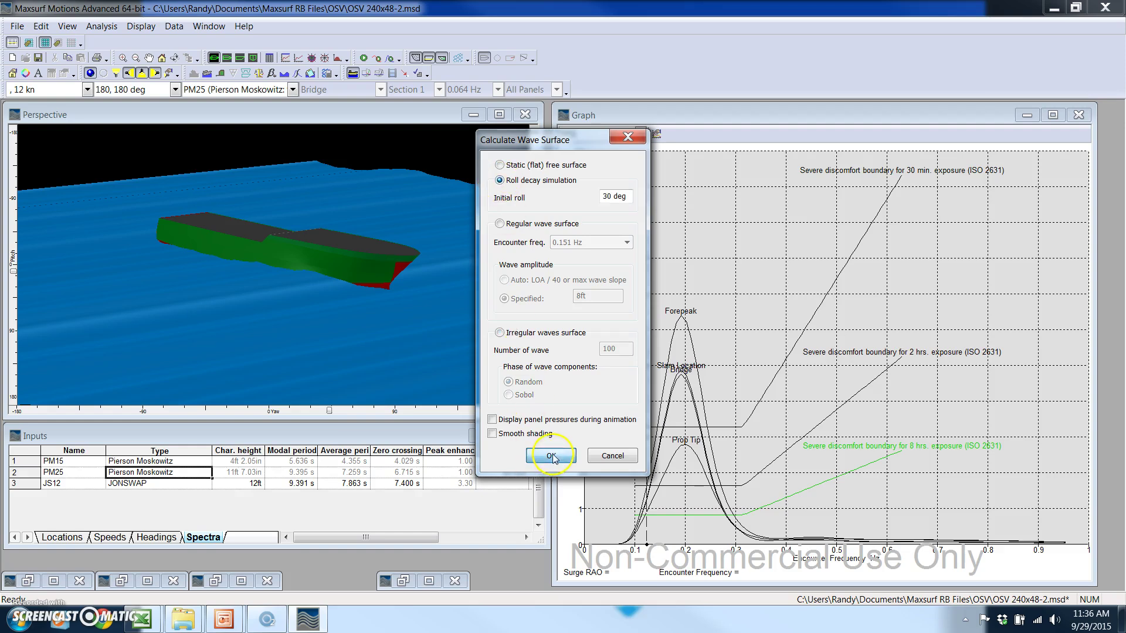
{"action": "left_click_drag", "start_coordinate": [331, 410], "coordinate": [271, 411]}
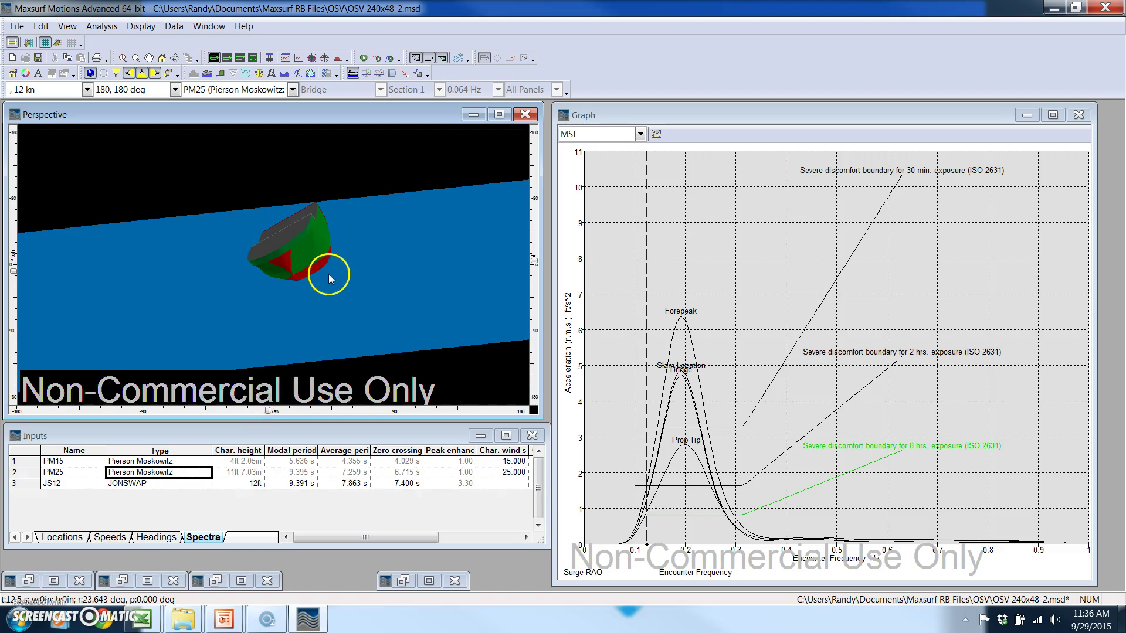
{"action": "scroll", "coordinate": [326, 272], "scroll_direction": "up", "scroll_amount": 2}
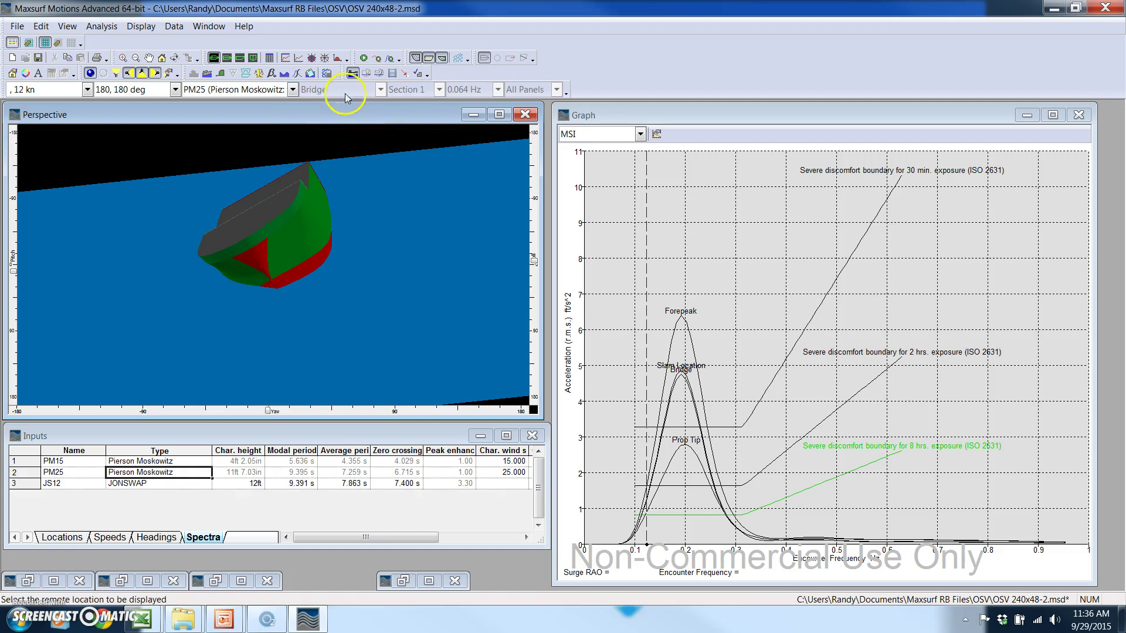
- Animate the 30 deg roll decay so the heeled hull rocks back
{"action": "left_click", "coordinate": [392, 73]}
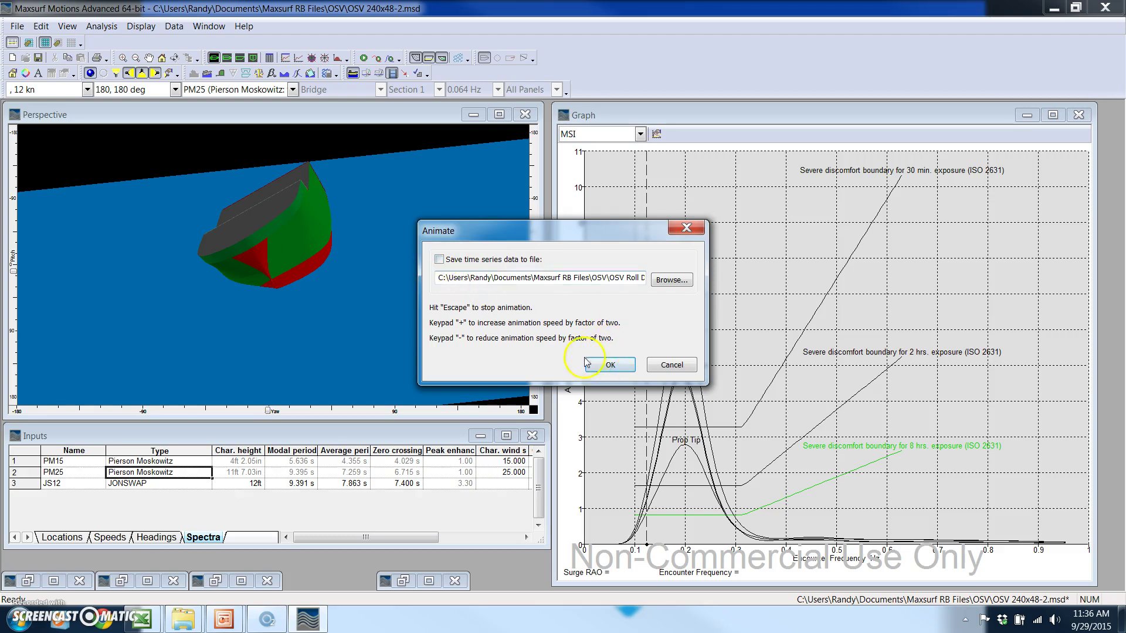
{"action": "left_click", "coordinate": [607, 366]}
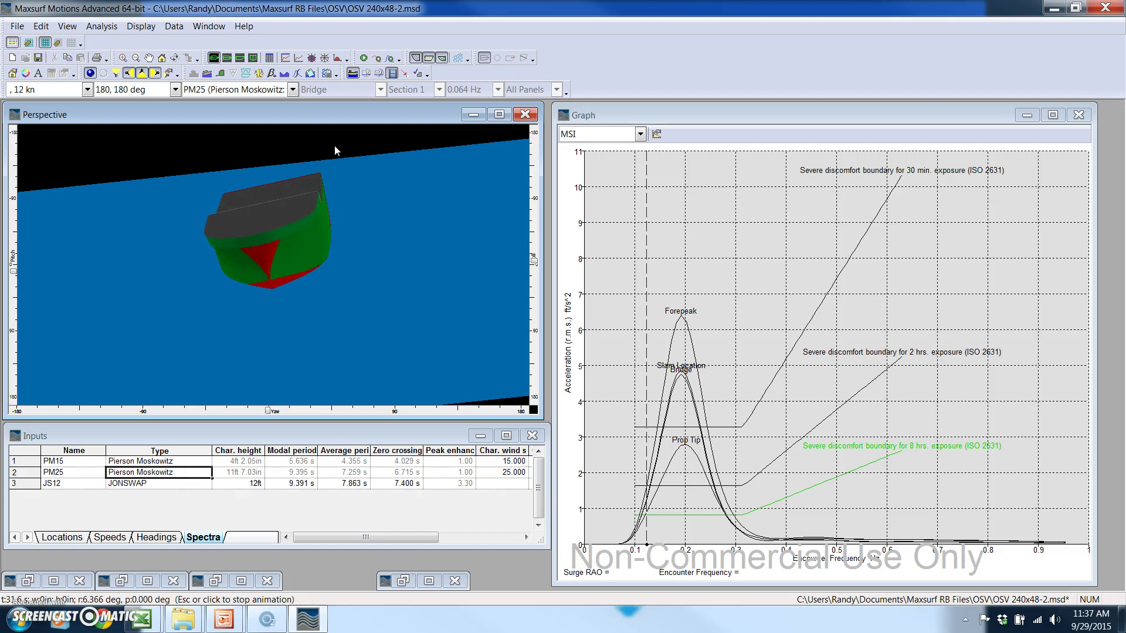
- Stop the animation and review the mass distribution without changing it
{"action": "left_click", "coordinate": [232, 121]}
{"action": "left_click", "coordinate": [102, 26]}
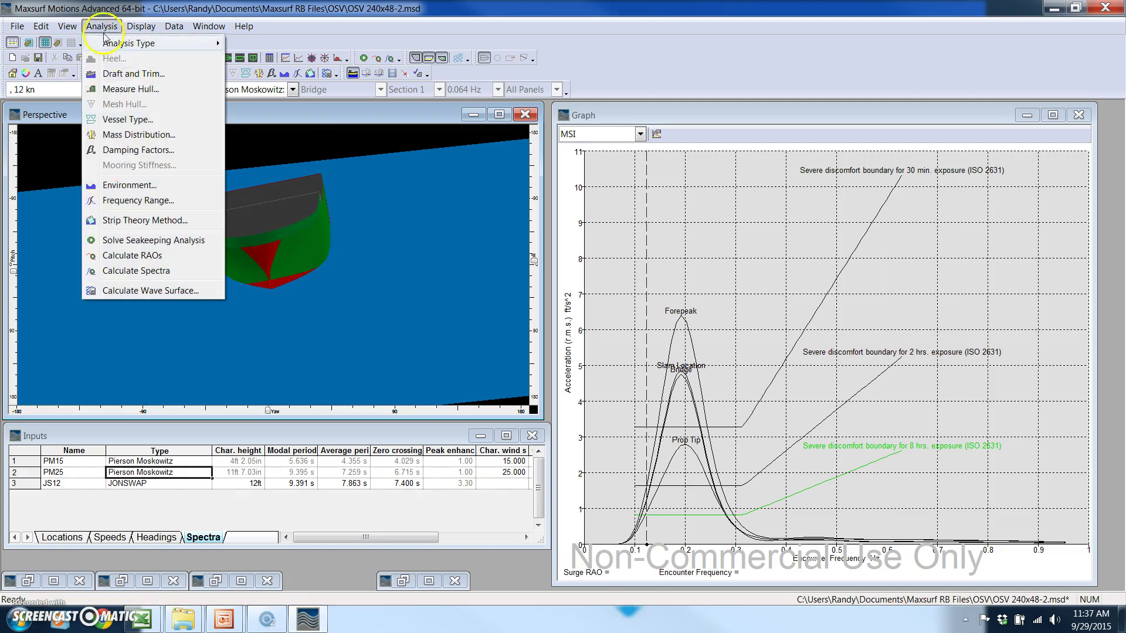
{"action": "left_click", "coordinate": [132, 135]}
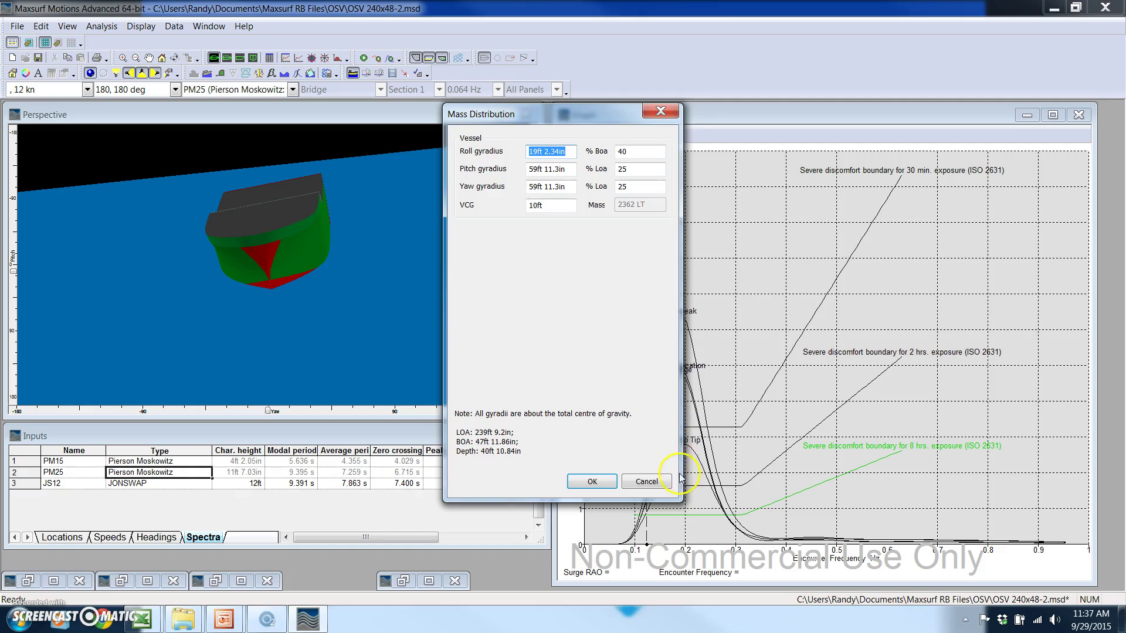
{"action": "left_click", "coordinate": [640, 477]}
- Review the damping factors, leaving total roll damping at 0.075 unchanged
{"action": "left_click", "coordinate": [102, 26]}
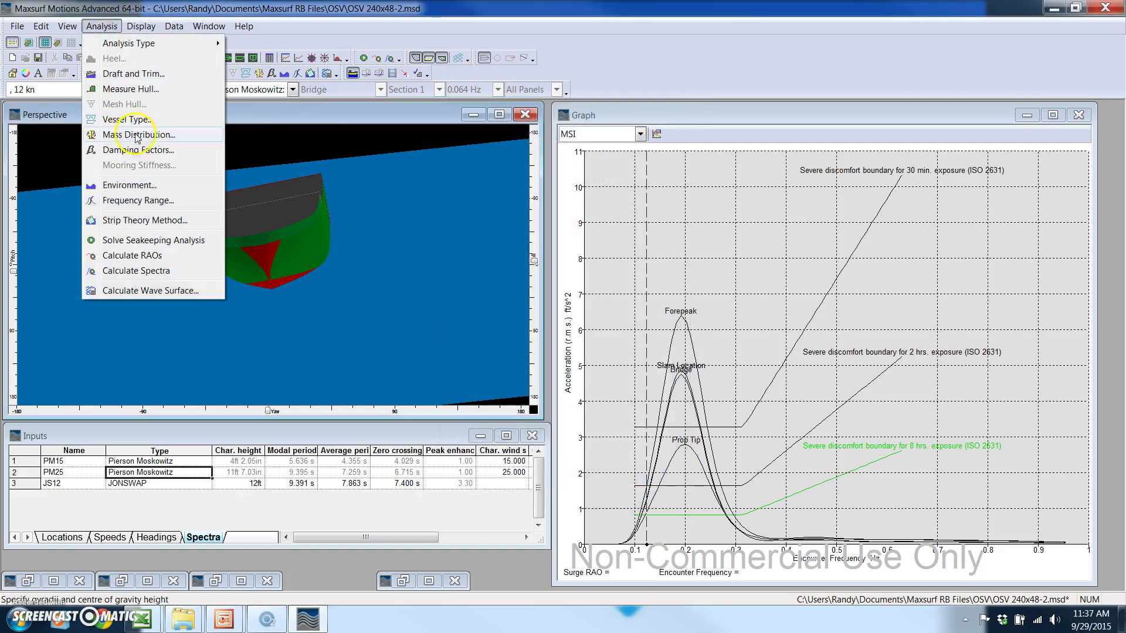
{"action": "left_click", "coordinate": [141, 150]}
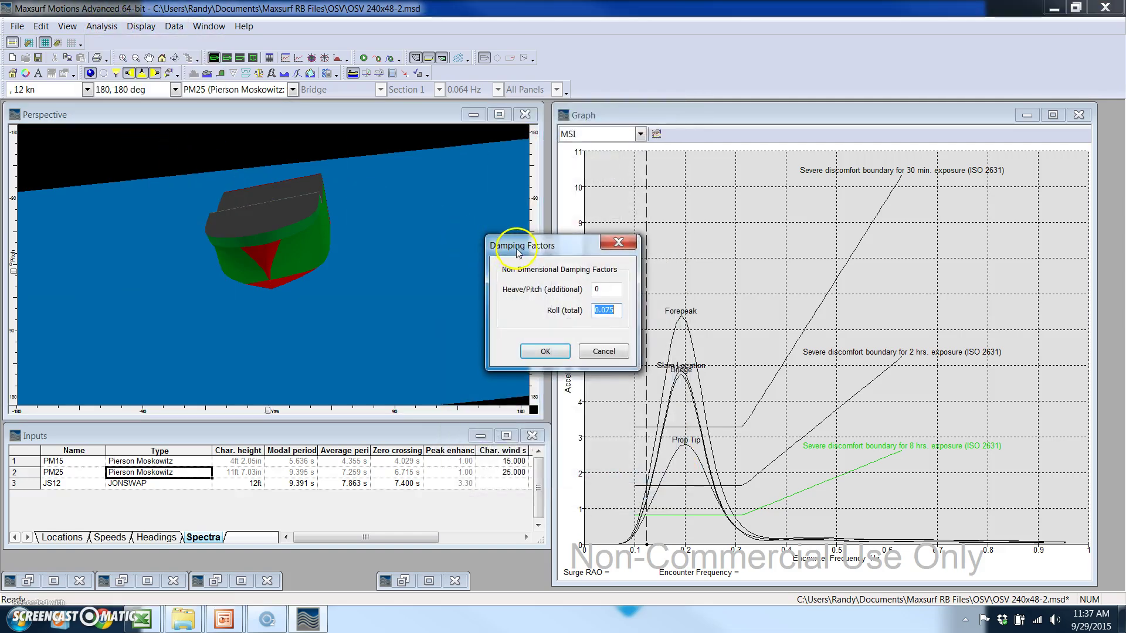
{"action": "left_click_drag", "start_coordinate": [519, 247], "coordinate": [519, 240]}
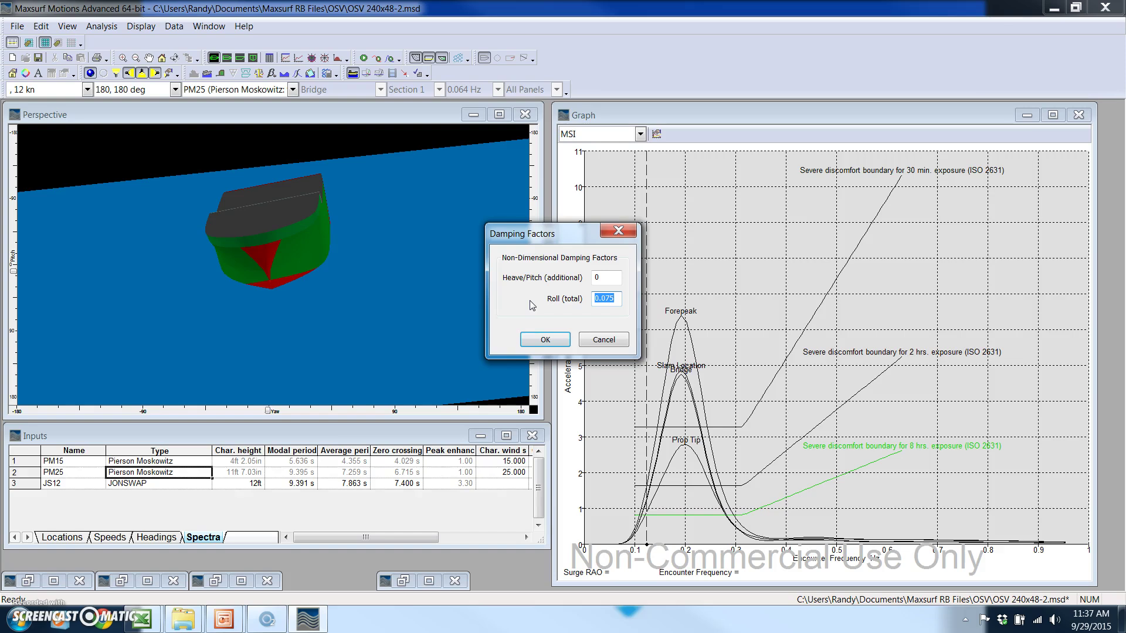
{"action": "left_click", "coordinate": [570, 314]}
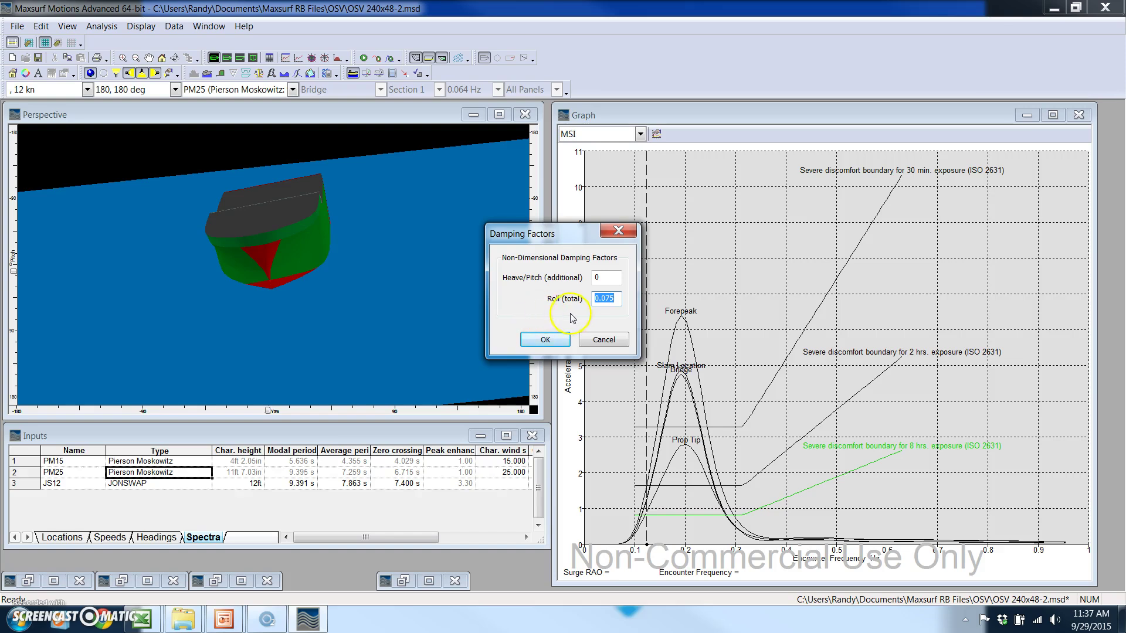
{"action": "left_click", "coordinate": [591, 342]}
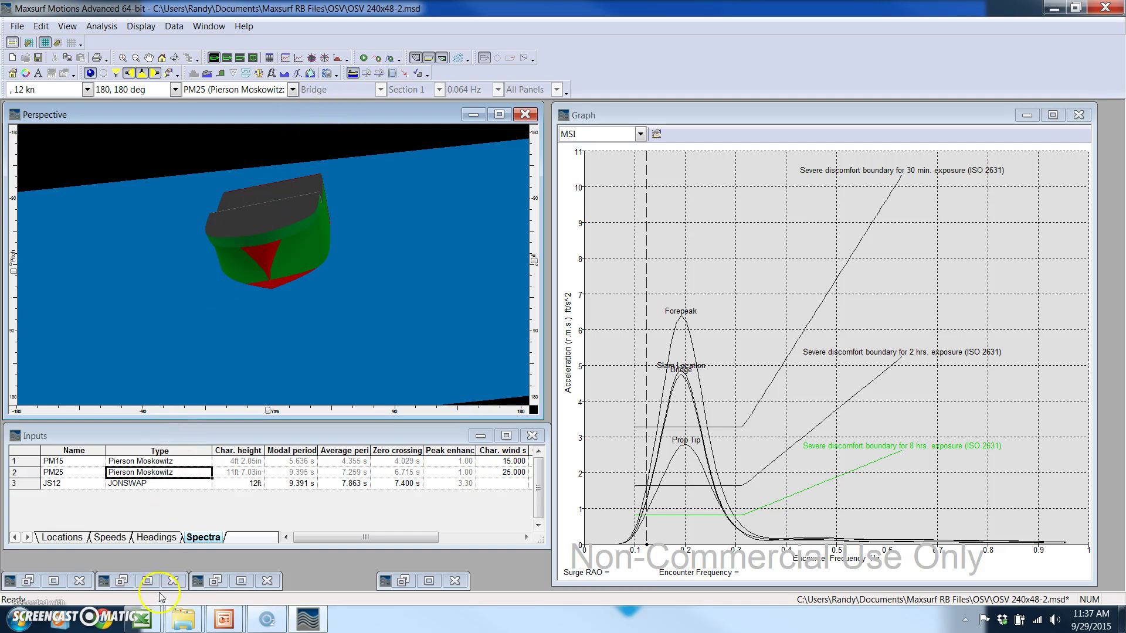
- View the OSV Roll Decay workbook's 54' vs 48' beam chart and cell B12, then minimize Excel
{"action": "left_click", "coordinate": [139, 622]}
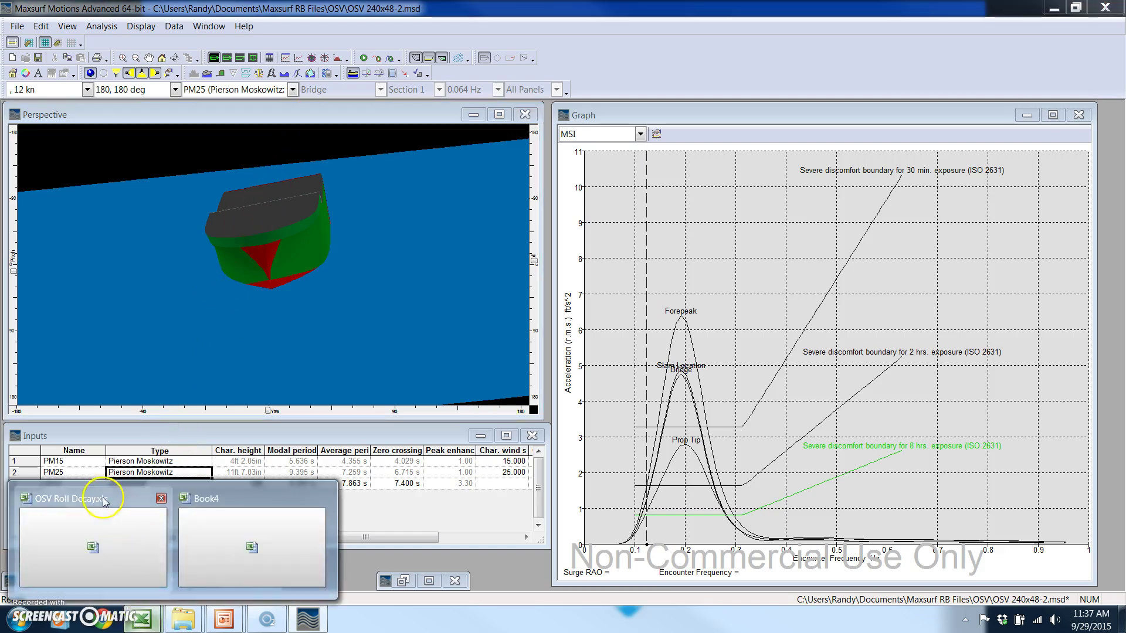
{"action": "left_click", "coordinate": [115, 522]}
{"action": "left_click", "coordinate": [953, 80]}
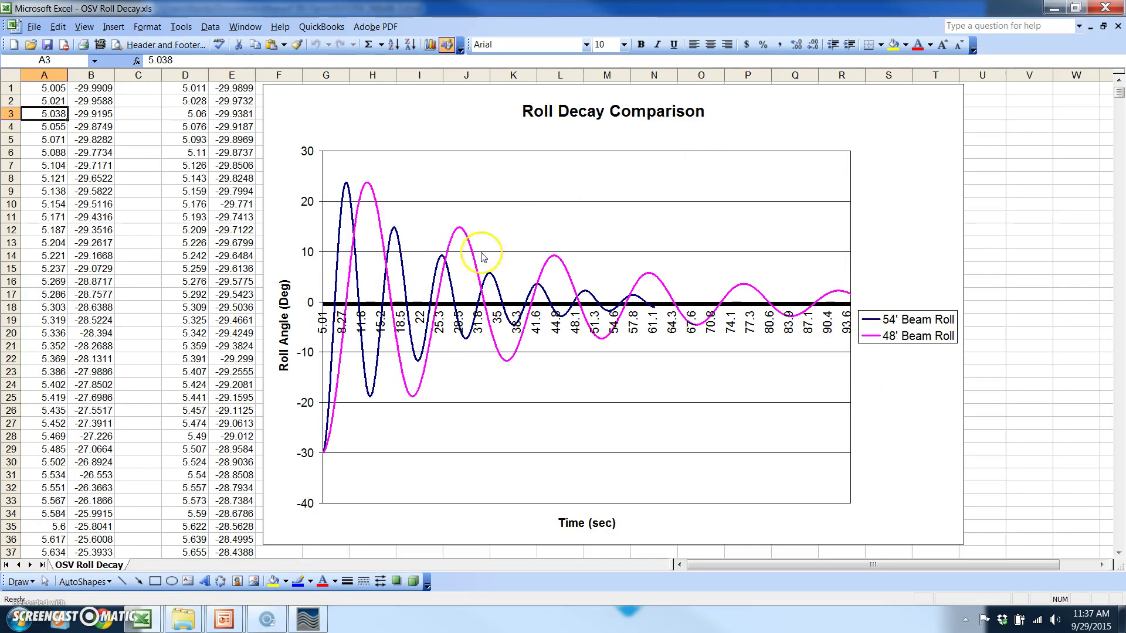
{"action": "left_click", "coordinate": [92, 230]}
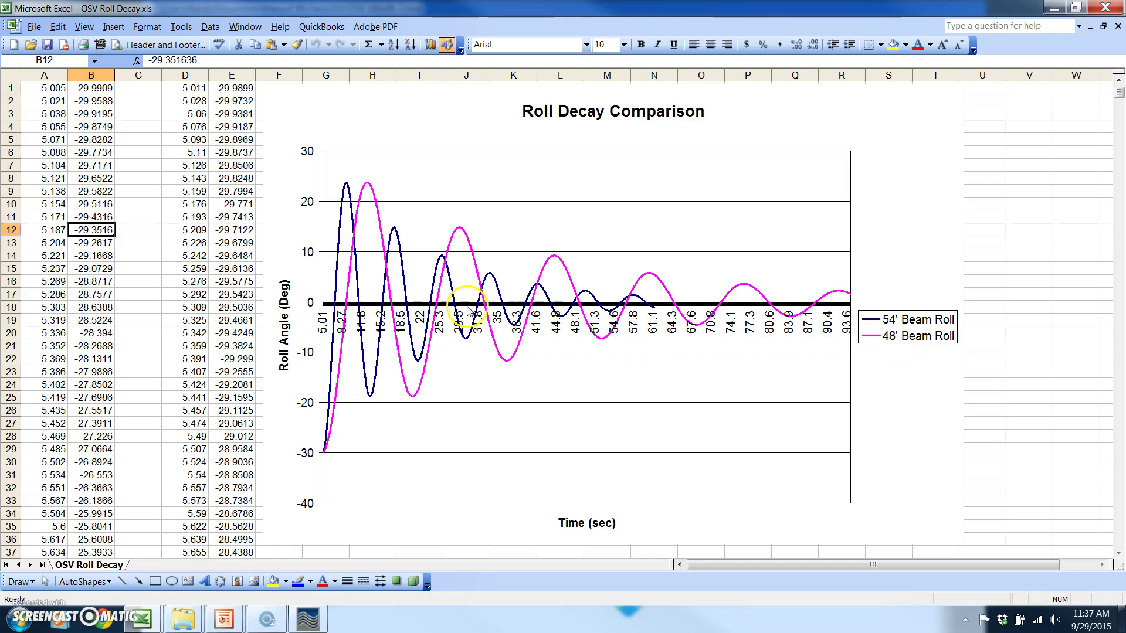
{"action": "left_click", "coordinate": [1054, 9]}
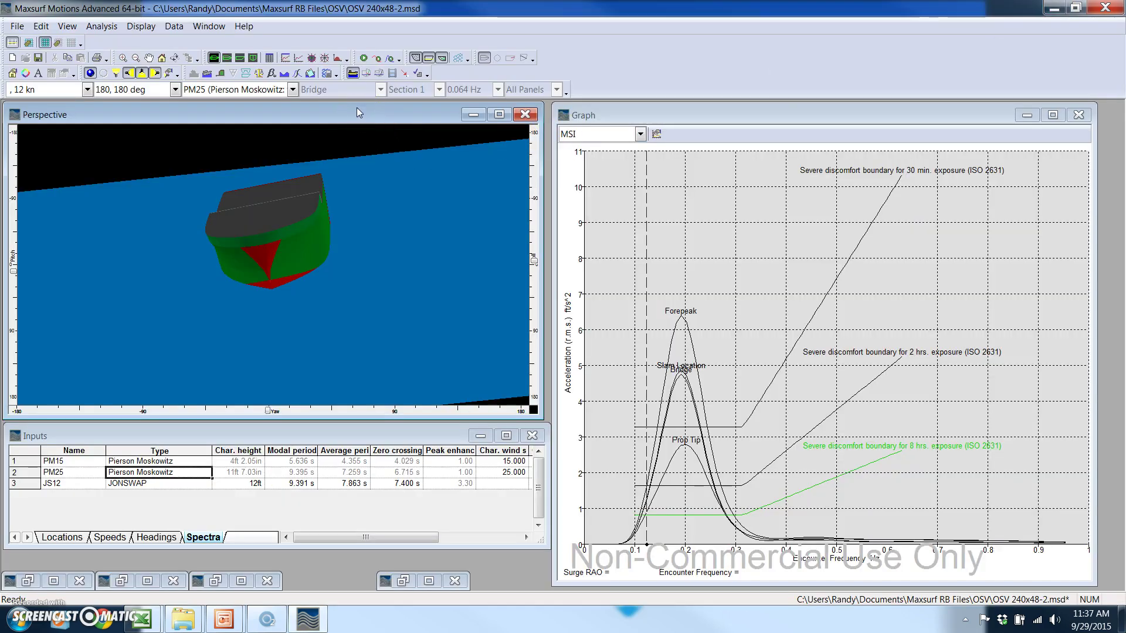
- Show the Results summary for PM25, 12 kn, 165 deg heading, then activate the Perspective view
{"action": "left_click", "coordinate": [725, 114]}
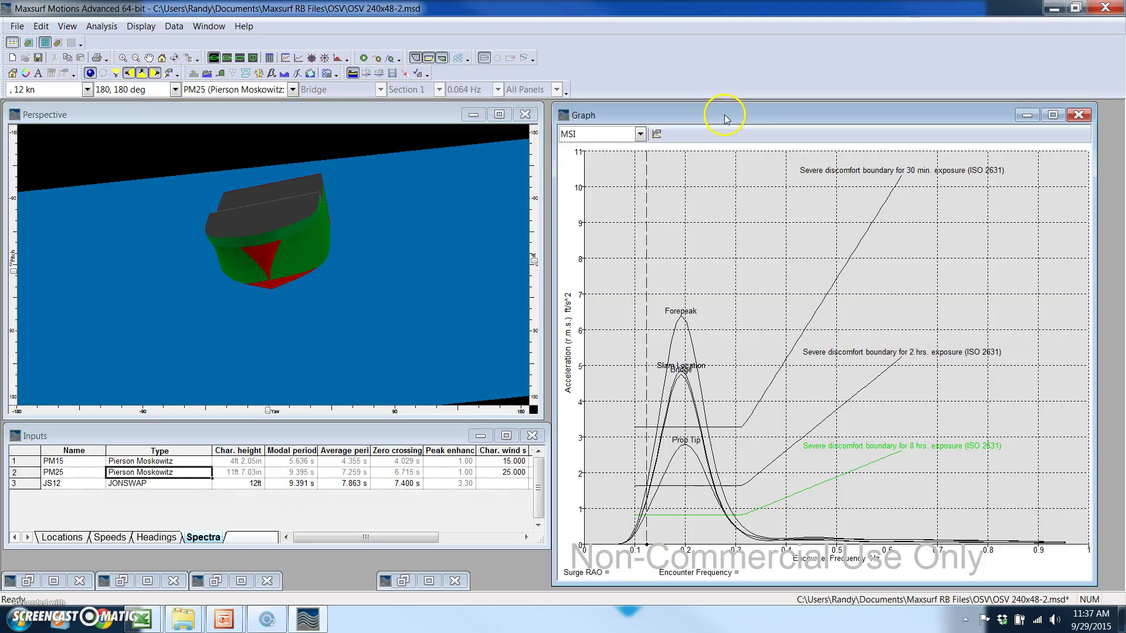
{"action": "left_click", "coordinate": [270, 59]}
{"action": "left_click", "coordinate": [285, 58]}
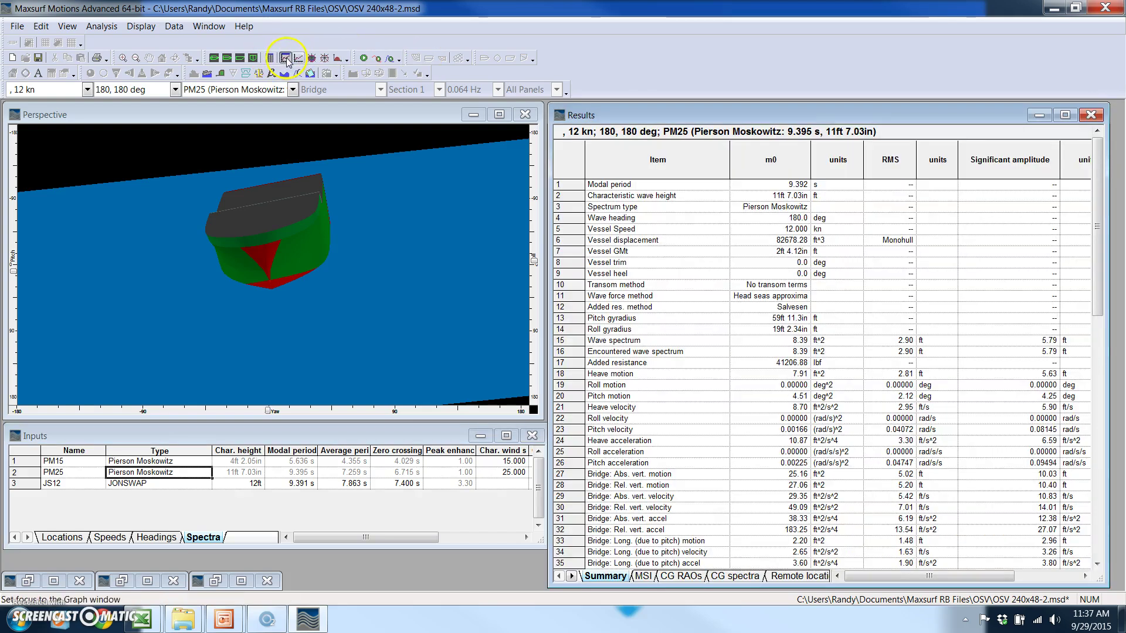
{"action": "left_click", "coordinate": [175, 89]}
{"action": "left_click", "coordinate": [148, 117]}
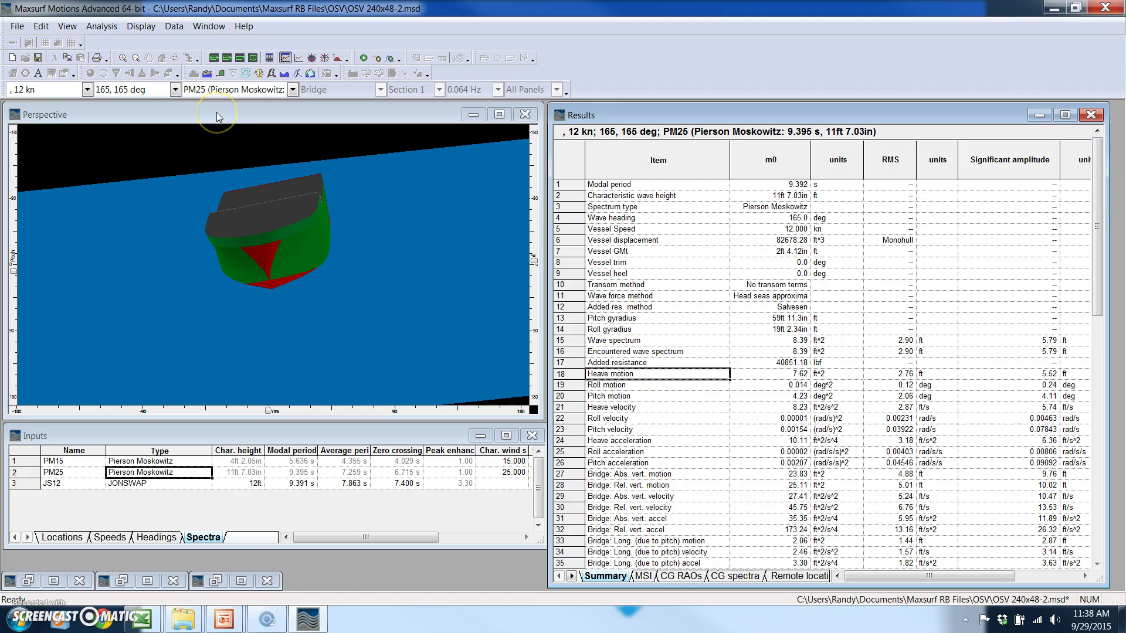
{"action": "left_click", "coordinate": [215, 130]}
{"action": "left_click", "coordinate": [213, 141]}
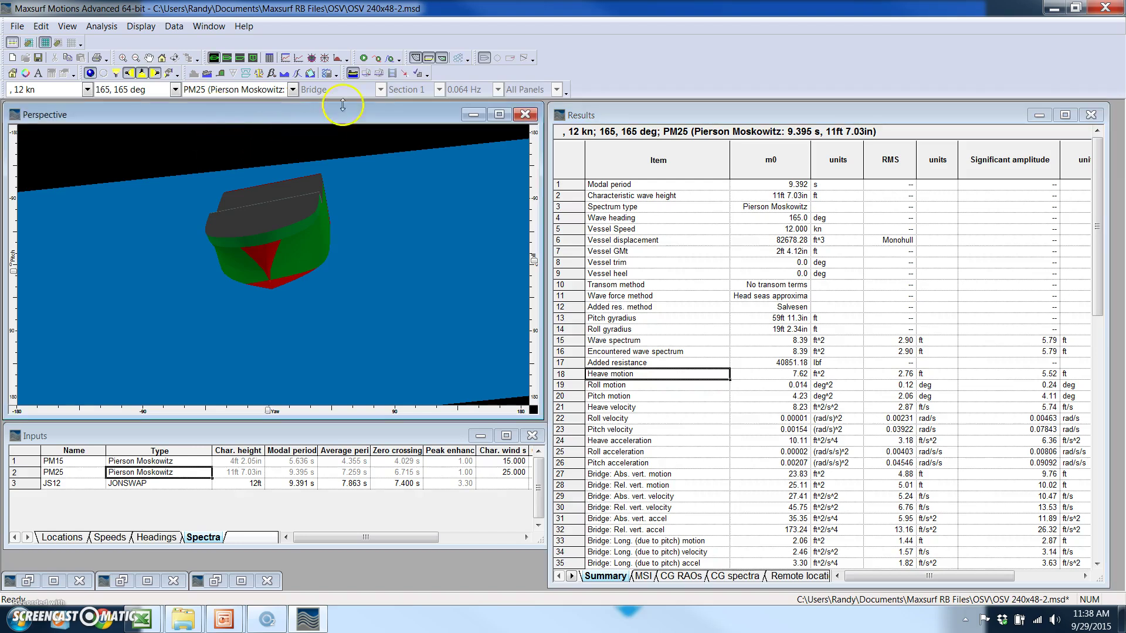
- Briefly play the hull animation at the 165 deg heading, then stop it
{"action": "left_click", "coordinate": [392, 73]}
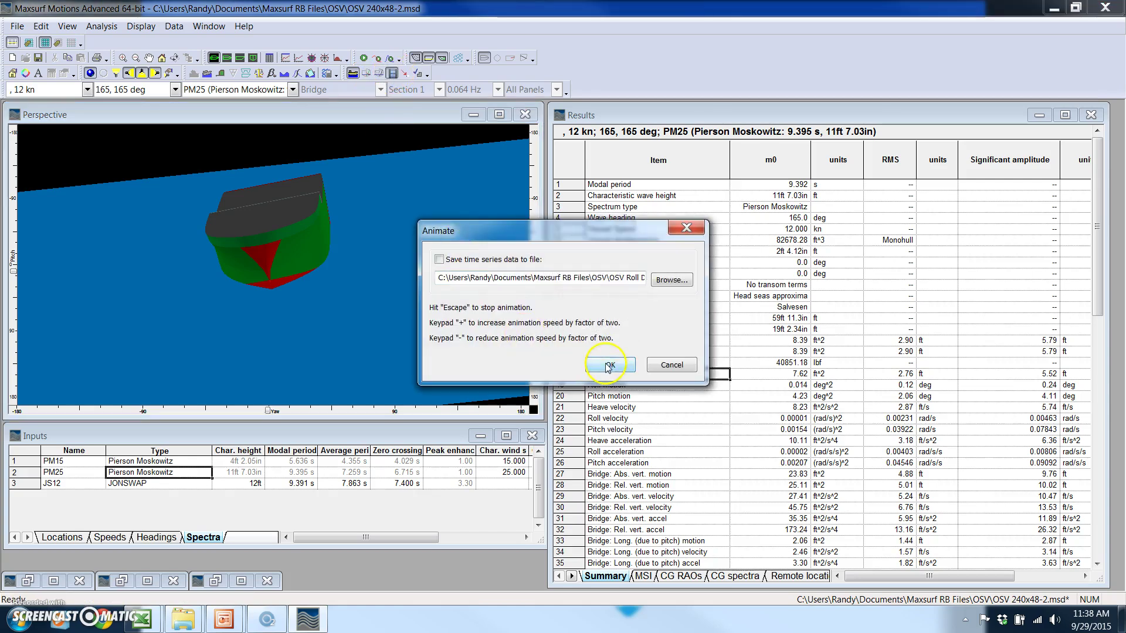
{"action": "left_click", "coordinate": [608, 366]}
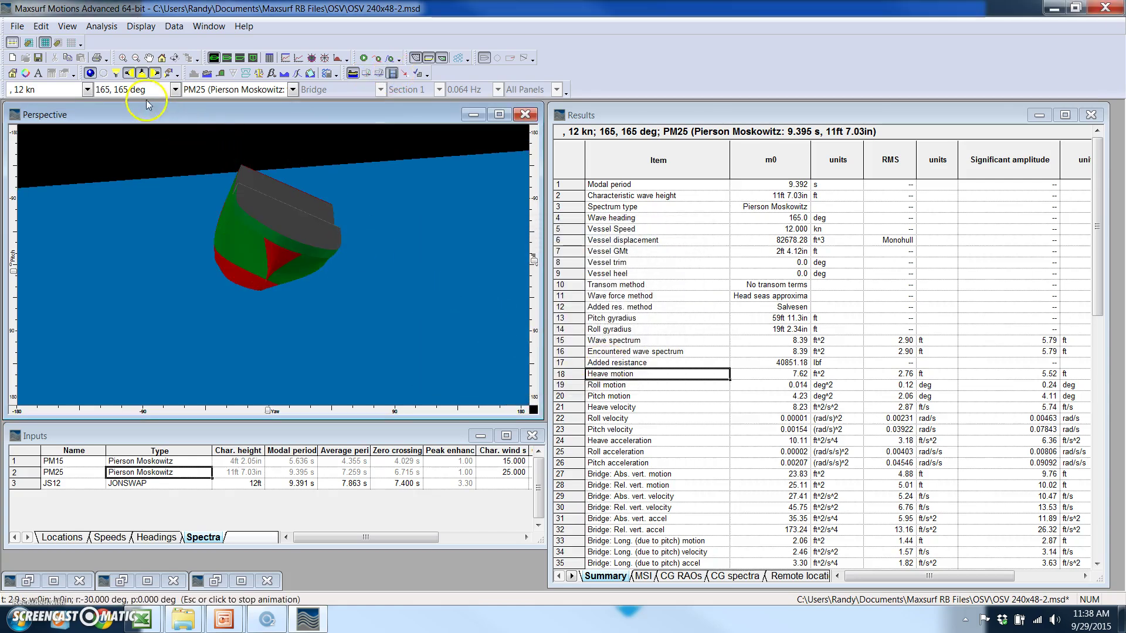
{"action": "left_click", "coordinate": [97, 26]}
- Calculate an irregular waves surface, animate it, and view the hull from a quarter angle
{"action": "left_click", "coordinate": [101, 26]}
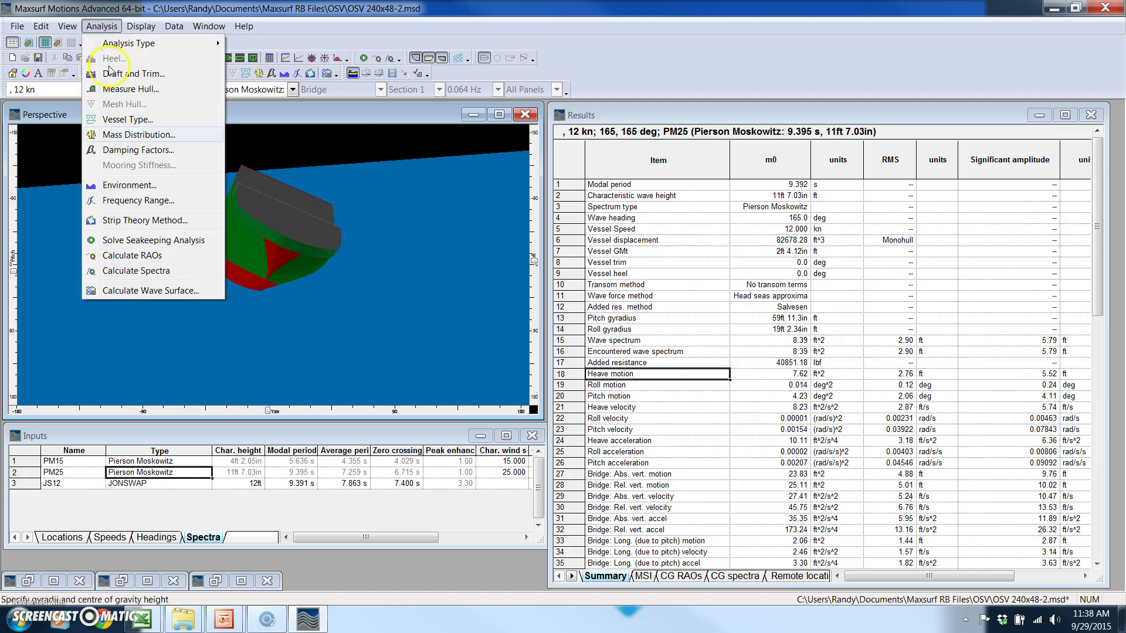
{"action": "left_click", "coordinate": [146, 291]}
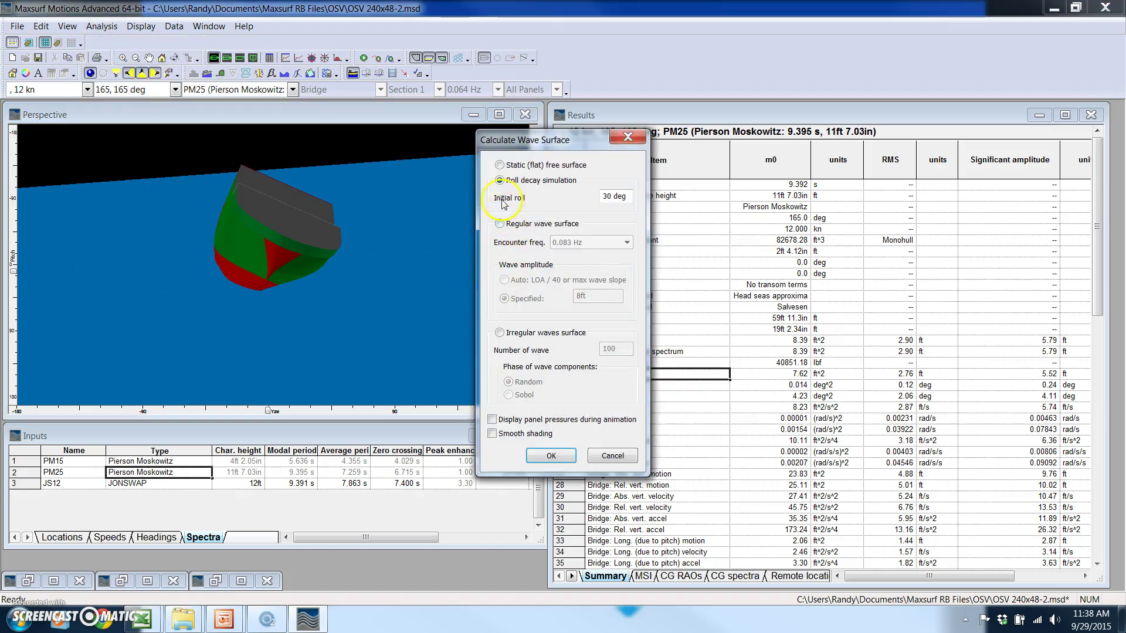
{"action": "left_click", "coordinate": [499, 333]}
{"action": "left_click", "coordinate": [550, 456]}
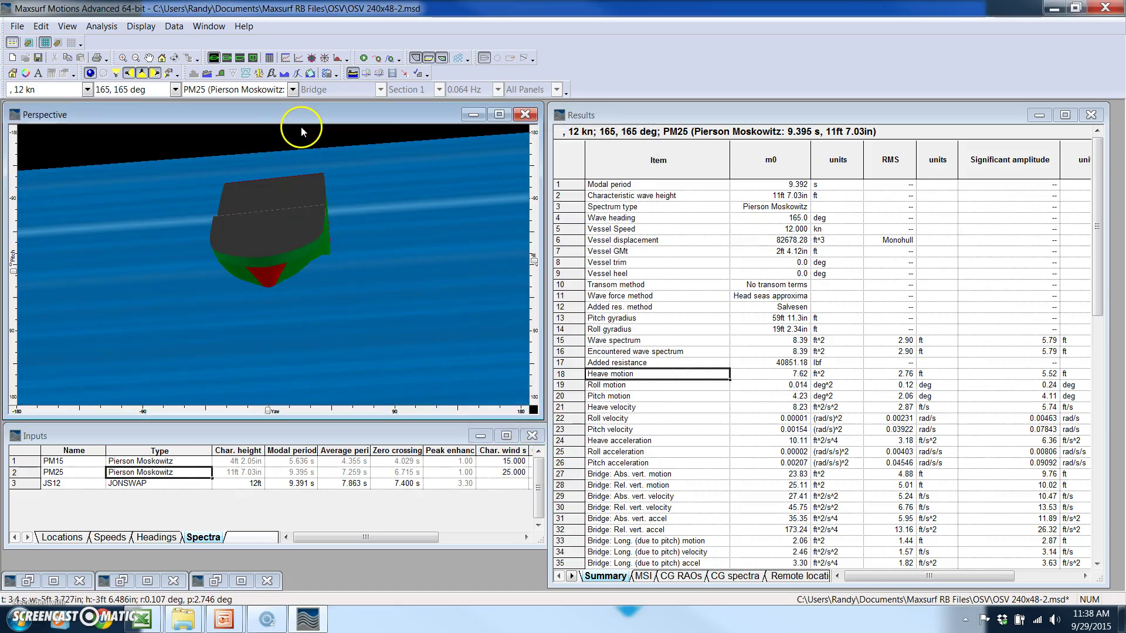
{"action": "left_click", "coordinate": [394, 74]}
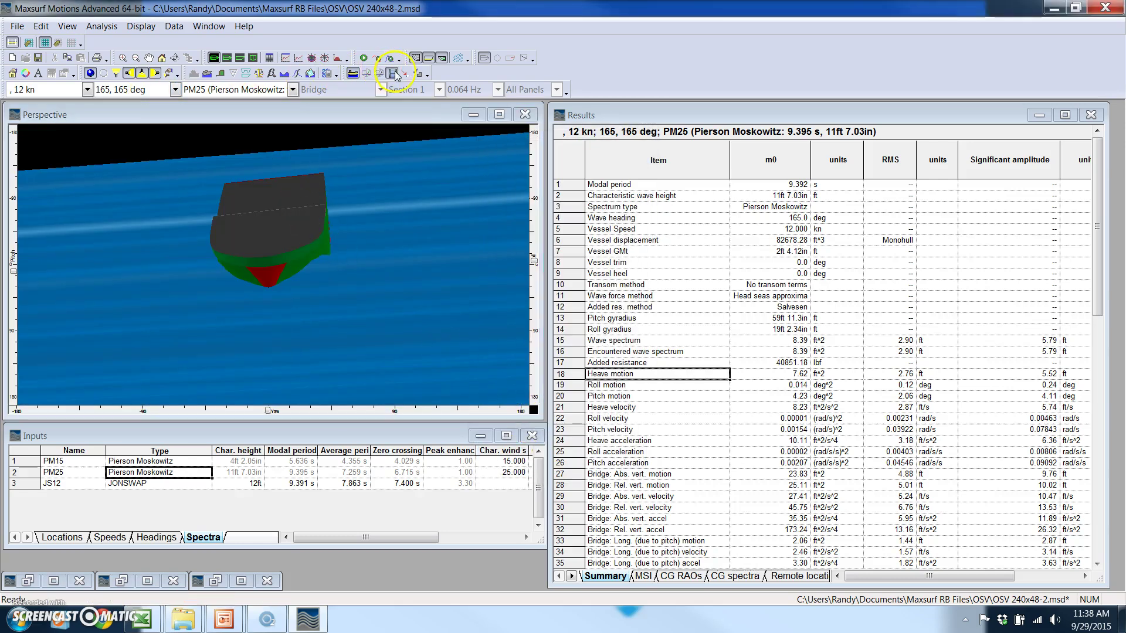
{"action": "left_click", "coordinate": [606, 364]}
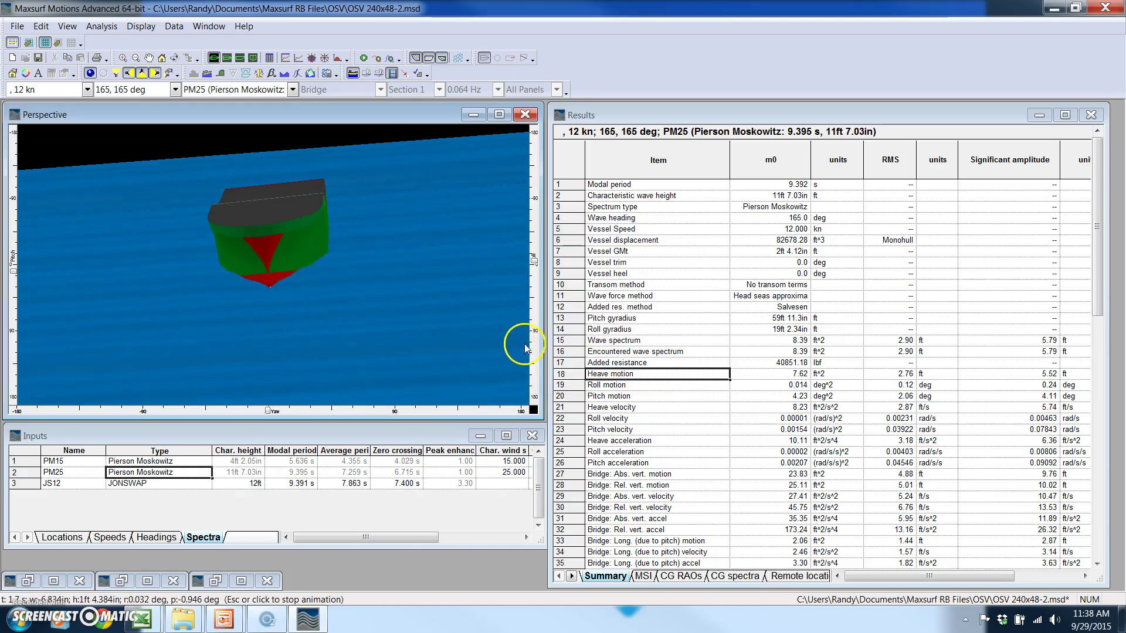
{"action": "mouse_move", "coordinate": [267, 410]}
{"action": "left_mouse_down"}
{"action": "mouse_move", "coordinate": [285, 415]}
{"action": "mouse_move", "coordinate": [277, 410]}
{"action": "left_mouse_up"}
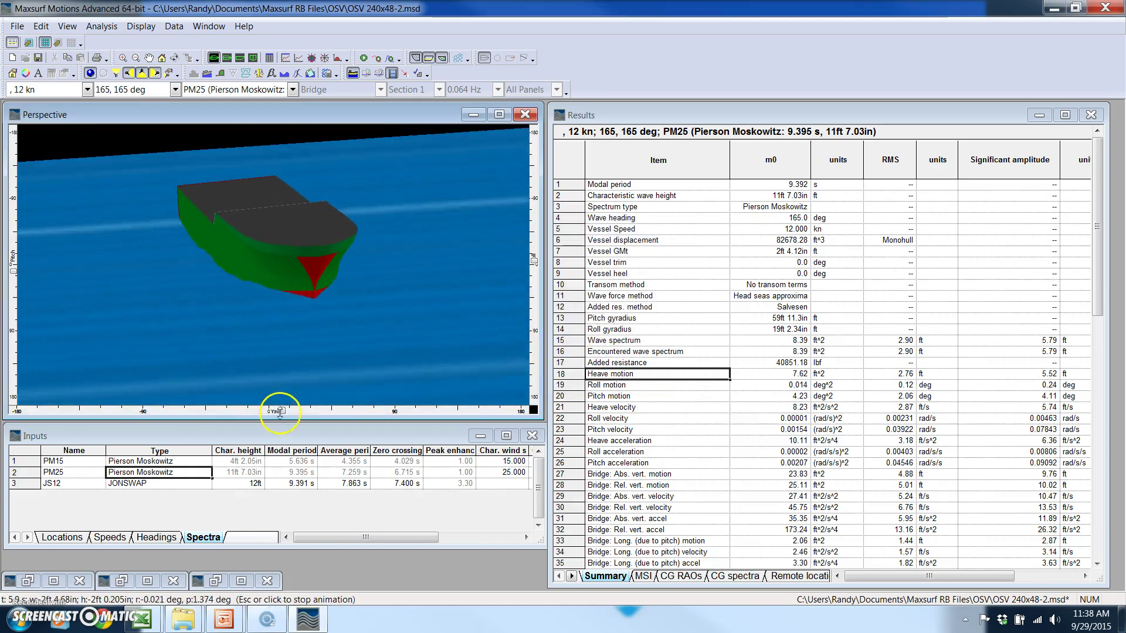
- Select the bridge motion names and their RMS values for rows 27–40 in the Results table
{"action": "left_click", "coordinate": [708, 334]}
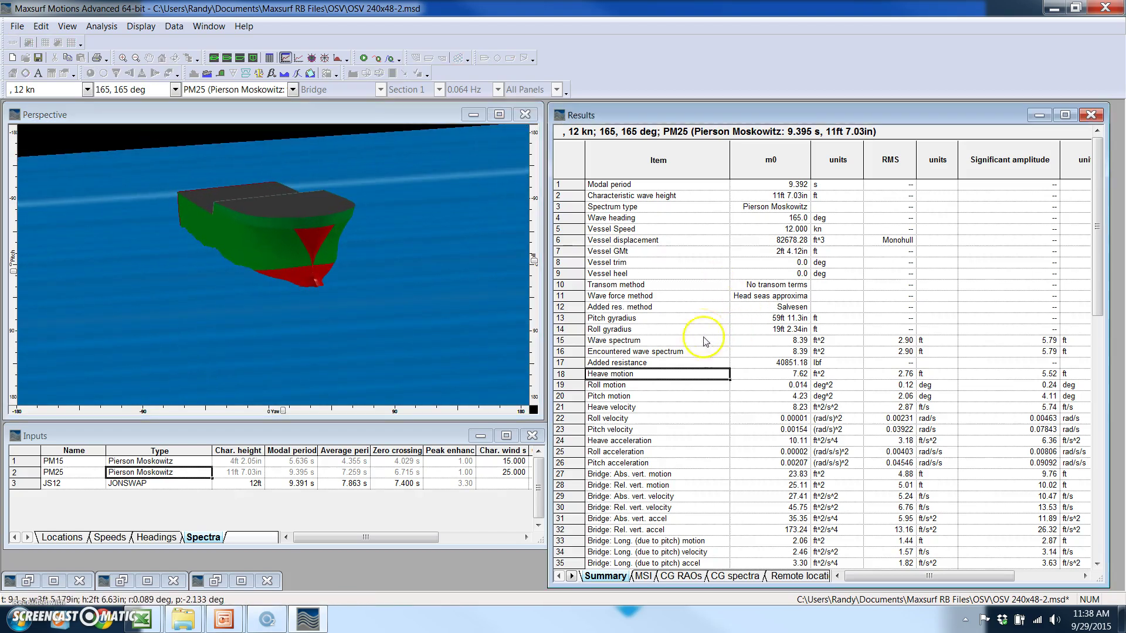
{"action": "scroll", "coordinate": [713, 364], "scroll_direction": "down", "scroll_amount": 8}
{"action": "left_click", "coordinate": [714, 391]}
{"action": "scroll", "coordinate": [714, 391], "scroll_direction": "down", "scroll_amount": 2}
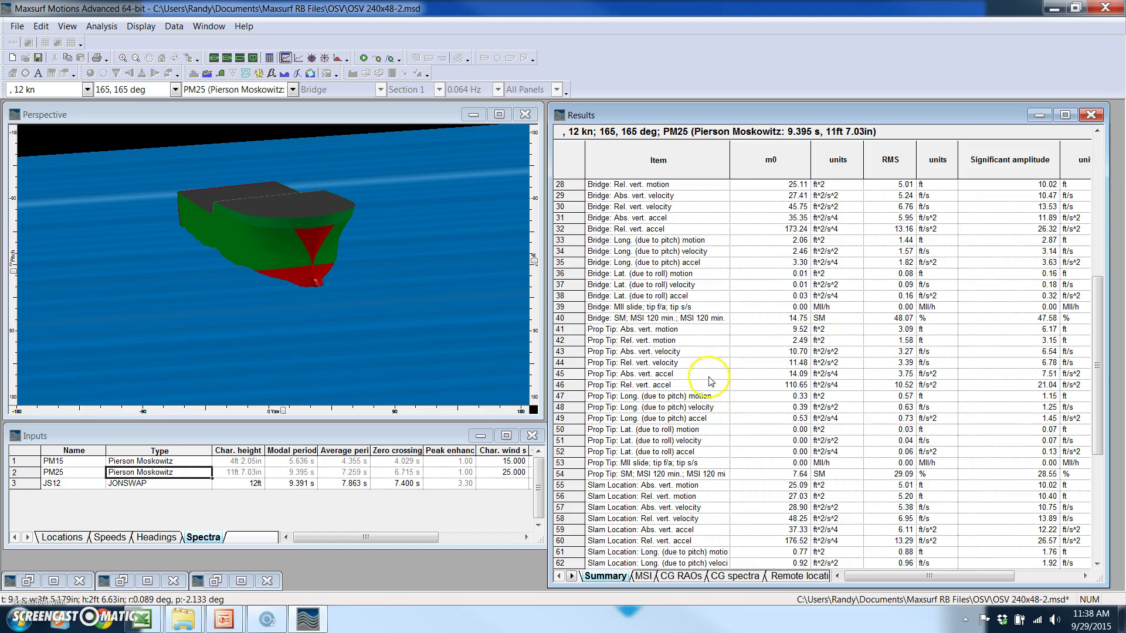
{"action": "scroll", "coordinate": [711, 381], "scroll_direction": "down", "scroll_amount": 2}
{"action": "scroll", "coordinate": [711, 381], "scroll_direction": "up", "scroll_amount": 6}
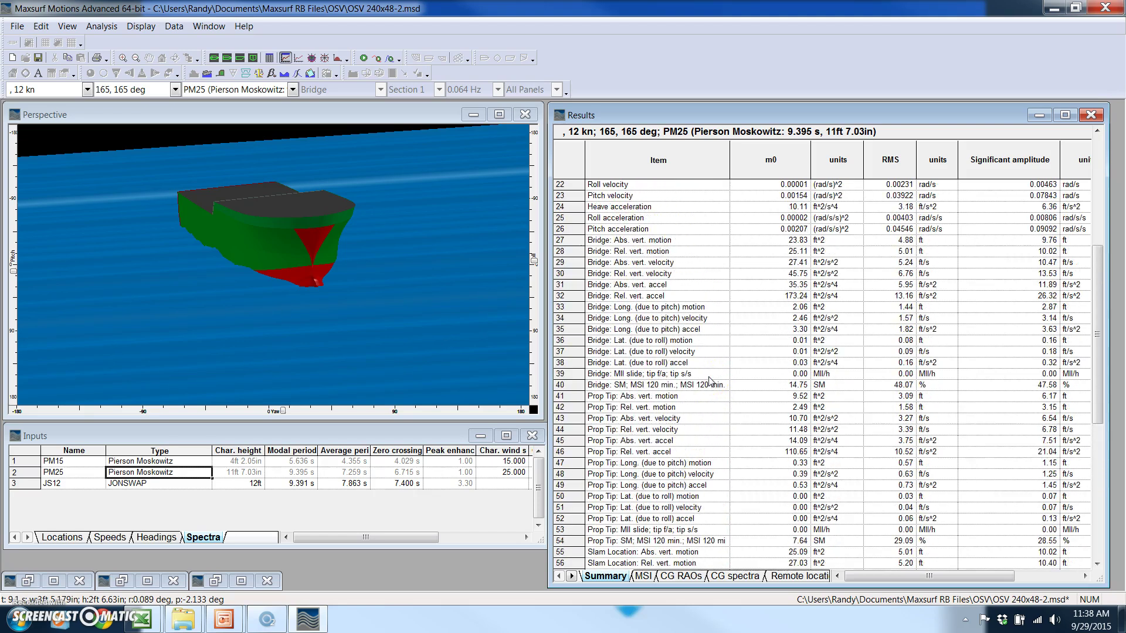
{"action": "left_click", "coordinate": [669, 307]}
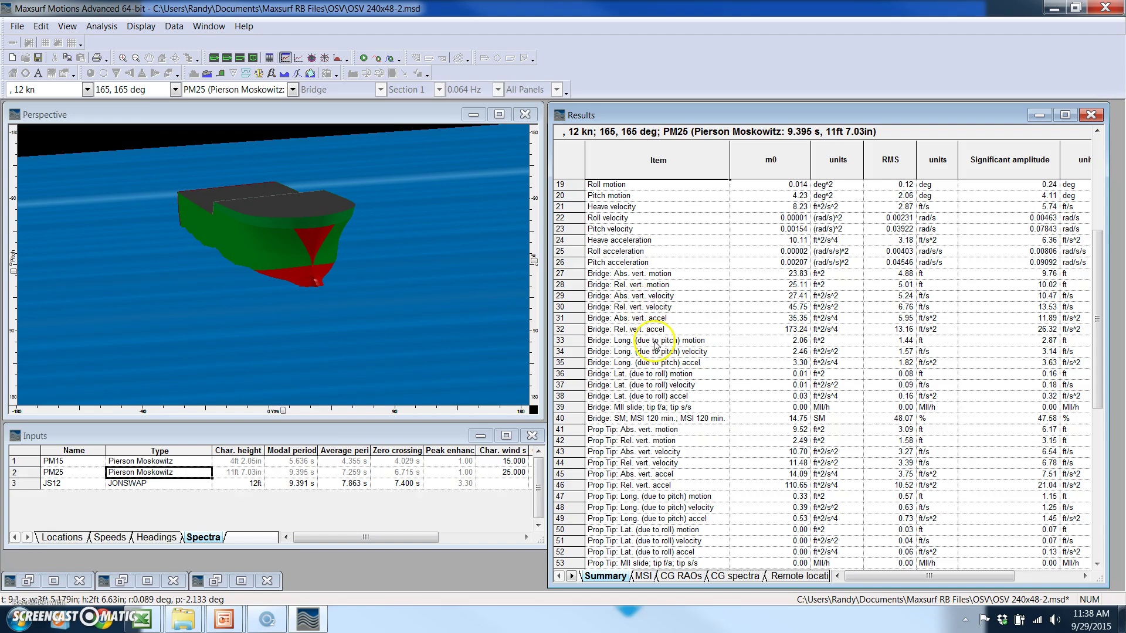
{"action": "left_click_drag", "start_coordinate": [613, 274], "coordinate": [637, 418]}
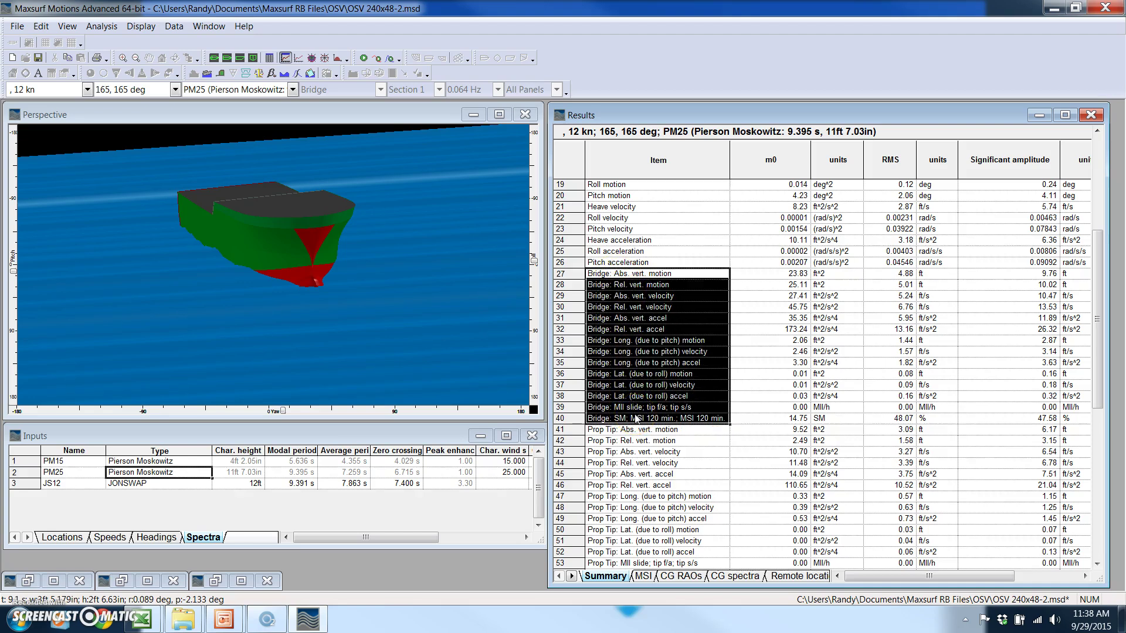
{"action": "left_click_drag", "start_coordinate": [891, 276], "coordinate": [885, 425]}
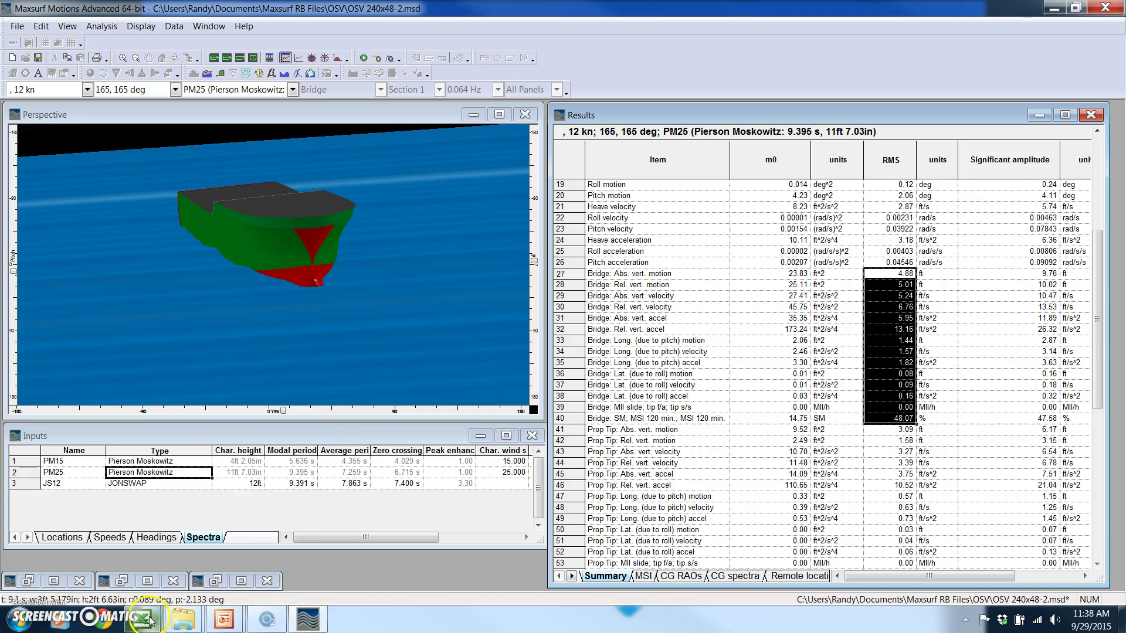
- Paste the bridge RMS values into Book4's 48' Beam column from B5 (4.88 to 48.07)
{"action": "mouse_move", "coordinate": [144, 617]}
{"action": "left_click", "coordinate": [248, 503]}
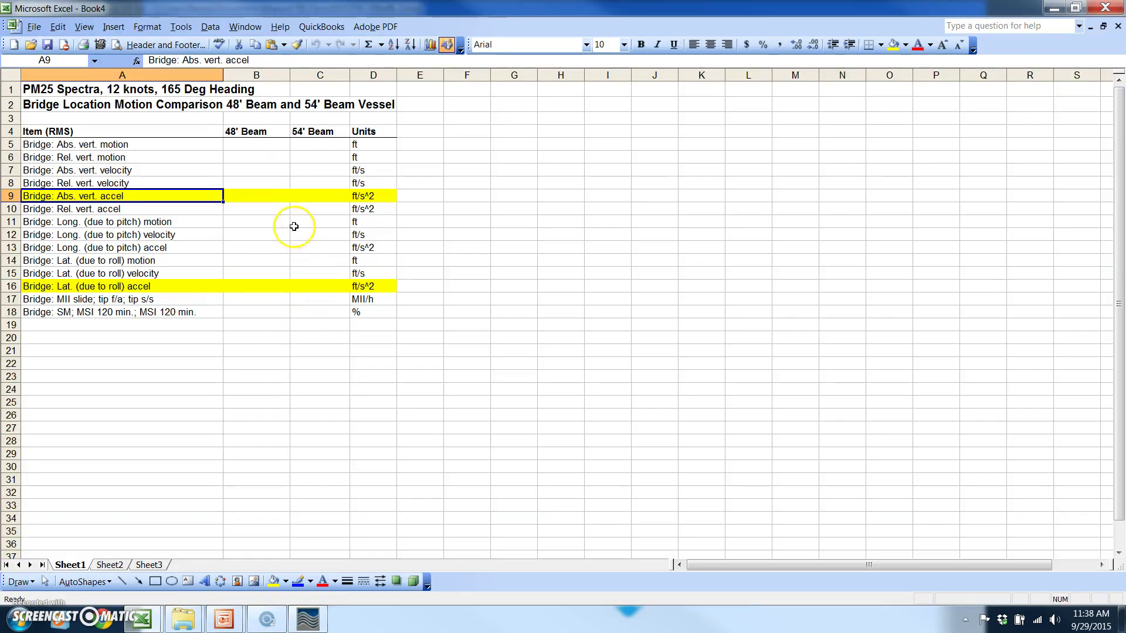
{"action": "left_click", "coordinate": [253, 146]}
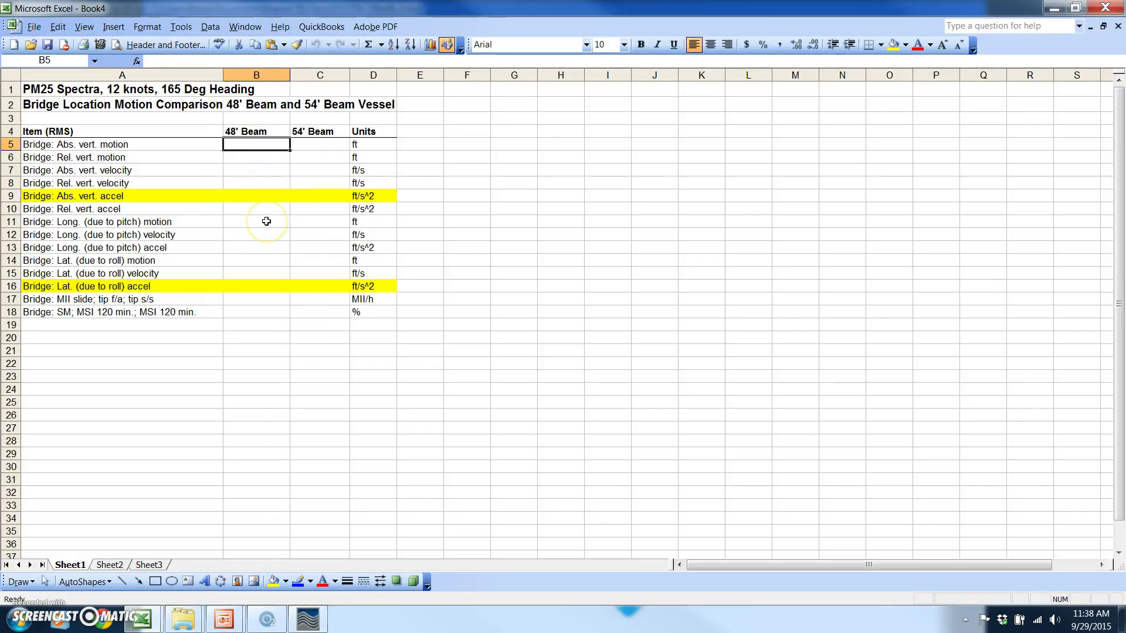
{"action": "type", "text": "4.88 5.01 5.24 6.76 5.95 13.16 1.44 1.57 1.82 0.08 0.09 0.16 0 48.07"}
{"action": "left_click", "coordinate": [260, 170]}
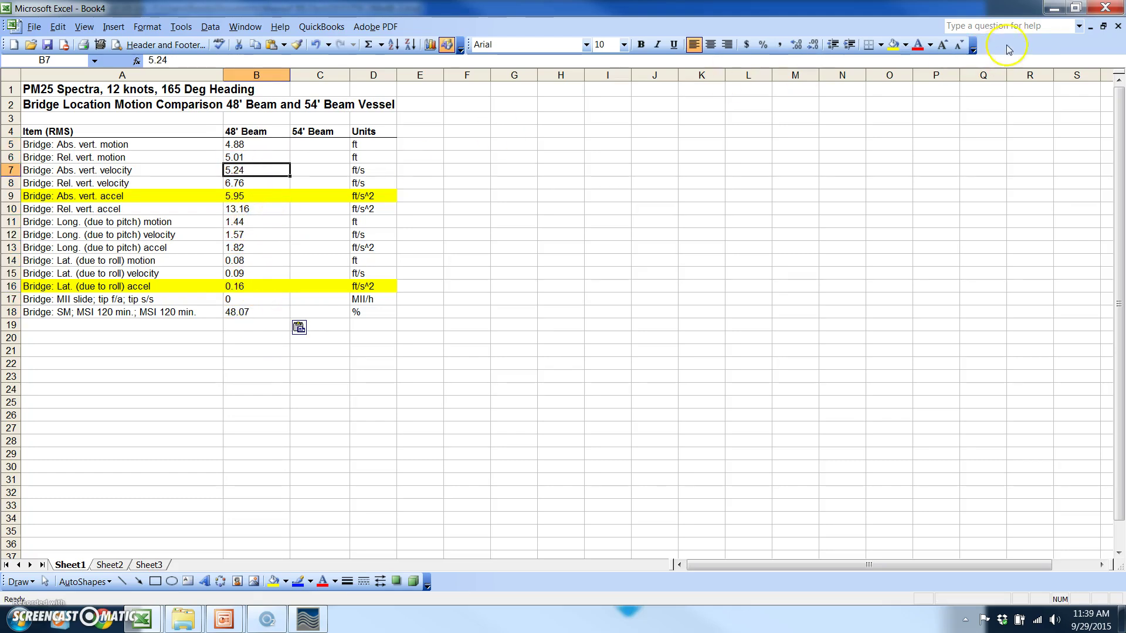
- Restore Excel over Maxsurf, mark the empty 54' Beam cells, then return to Maxsurf results
{"action": "left_click", "coordinate": [1078, 8]}
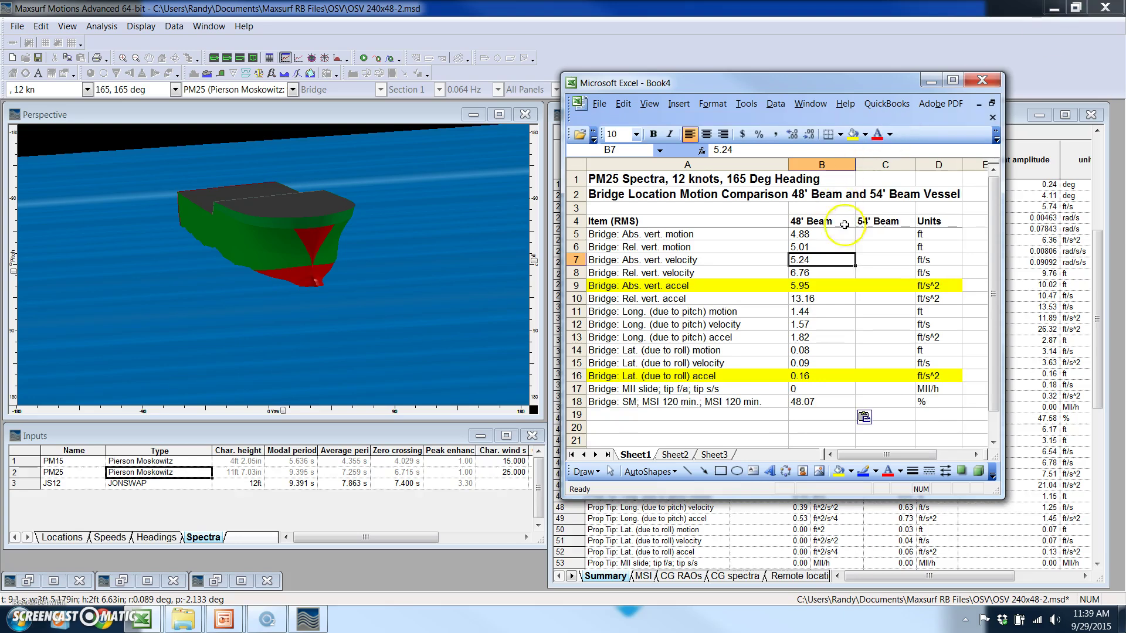
{"action": "left_click_drag", "start_coordinate": [879, 233], "coordinate": [876, 402]}
{"action": "left_click", "coordinate": [708, 310]}
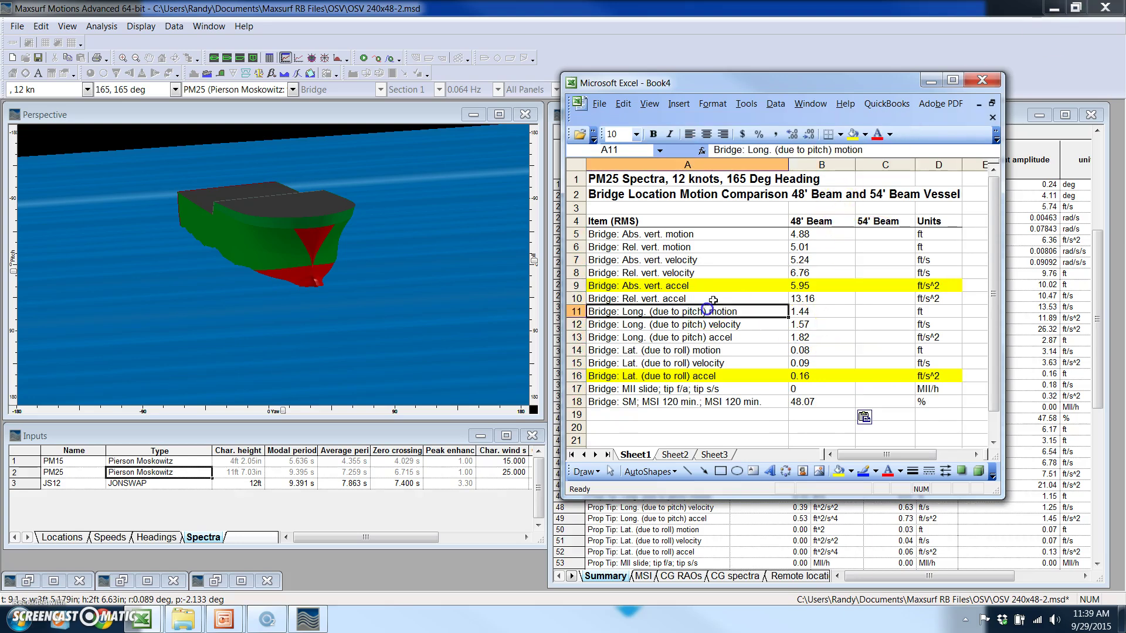
{"action": "left_click", "coordinate": [931, 82]}
{"action": "left_click", "coordinate": [678, 320]}
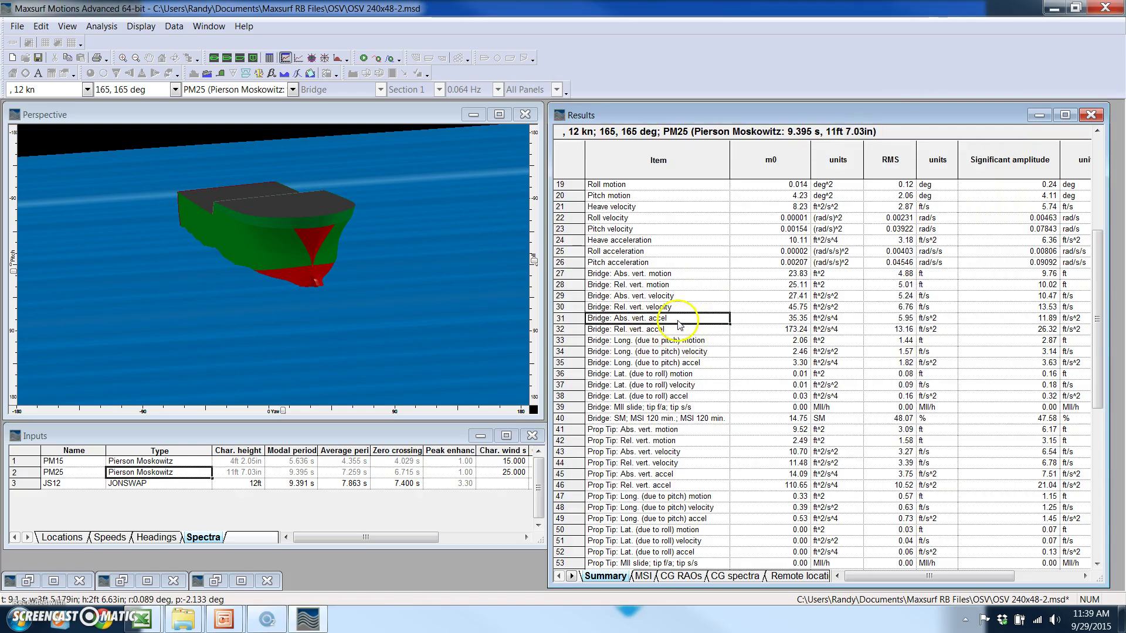
- Close the 48' beam design, discarding its motions results without saving
{"action": "left_click_drag", "start_coordinate": [886, 278], "coordinate": [892, 422]}
{"action": "left_click", "coordinate": [238, 111]}
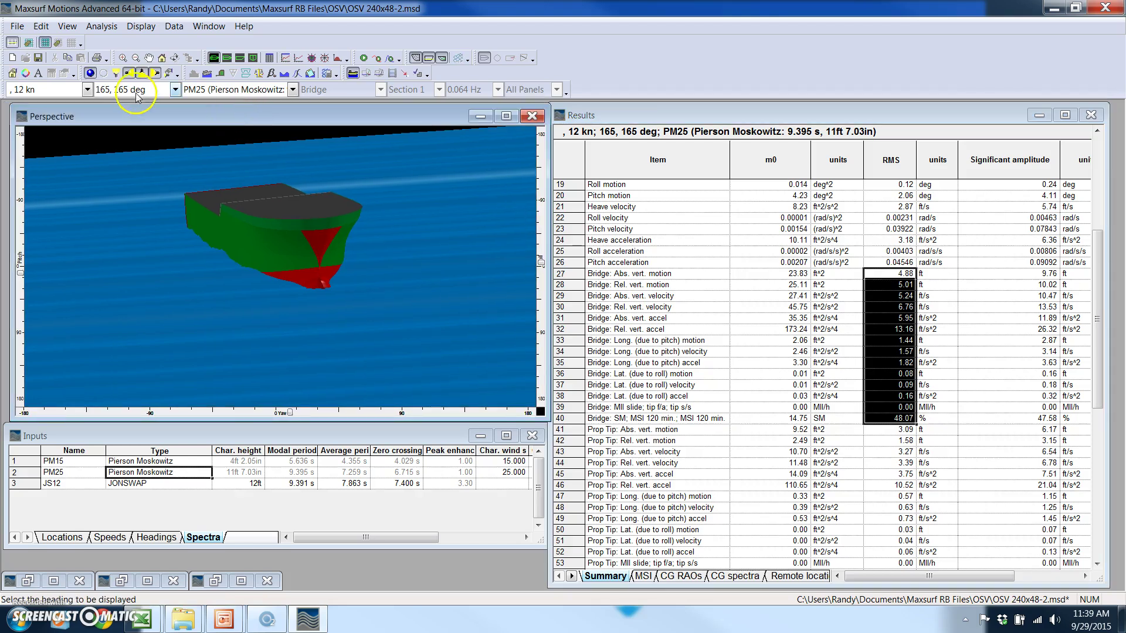
{"action": "left_click", "coordinate": [16, 27]}
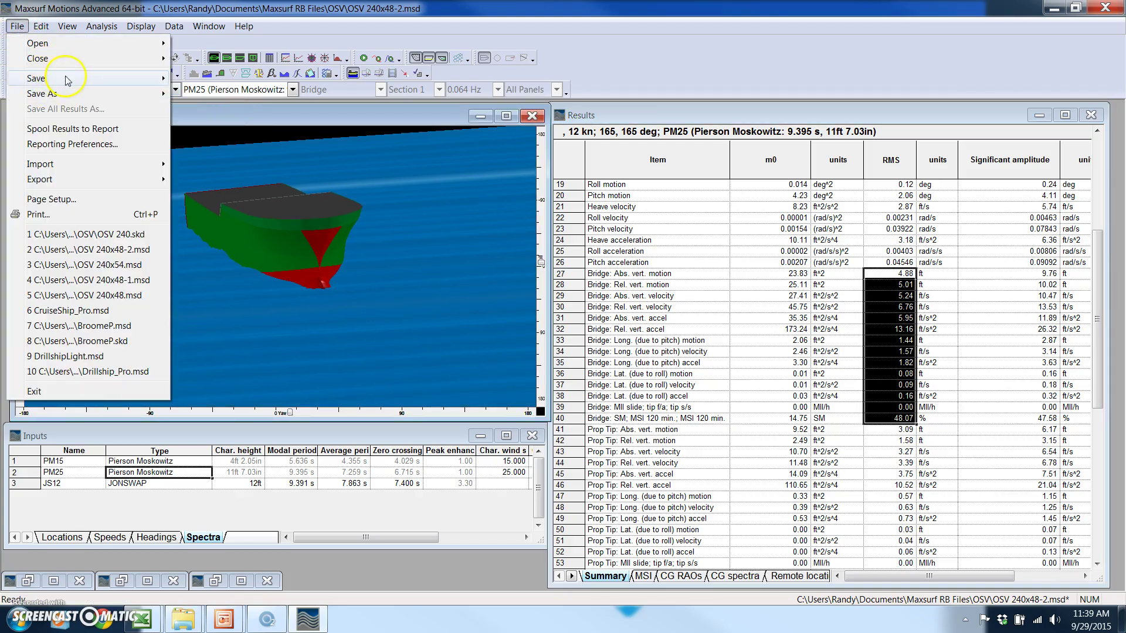
{"action": "mouse_move", "coordinate": [117, 59]}
{"action": "left_click", "coordinate": [229, 60]}
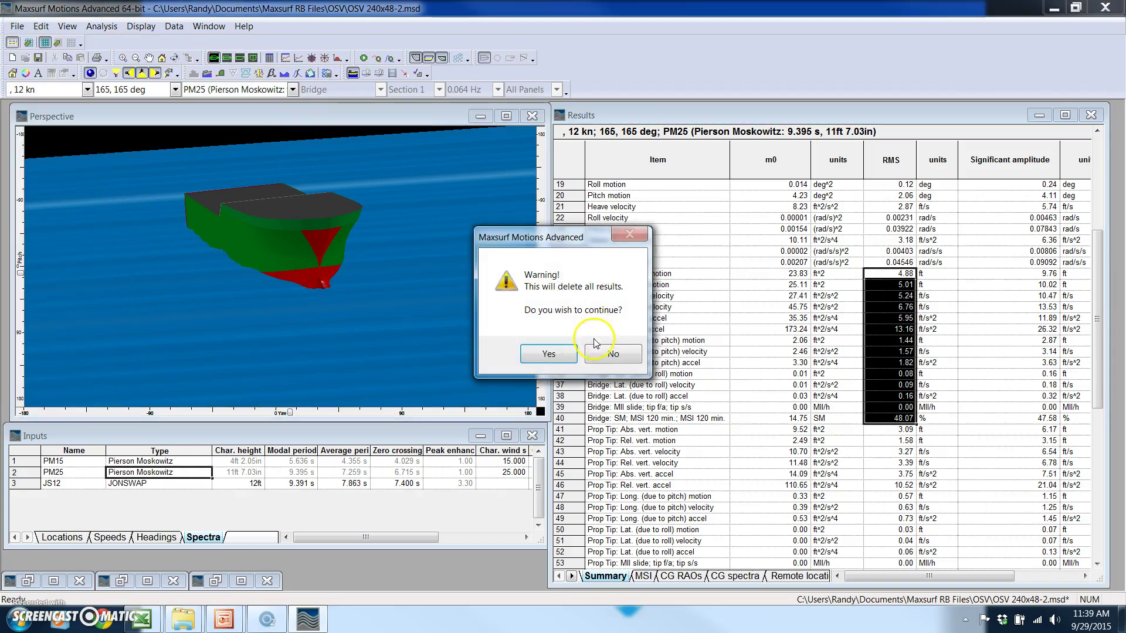
{"action": "left_click", "coordinate": [564, 355]}
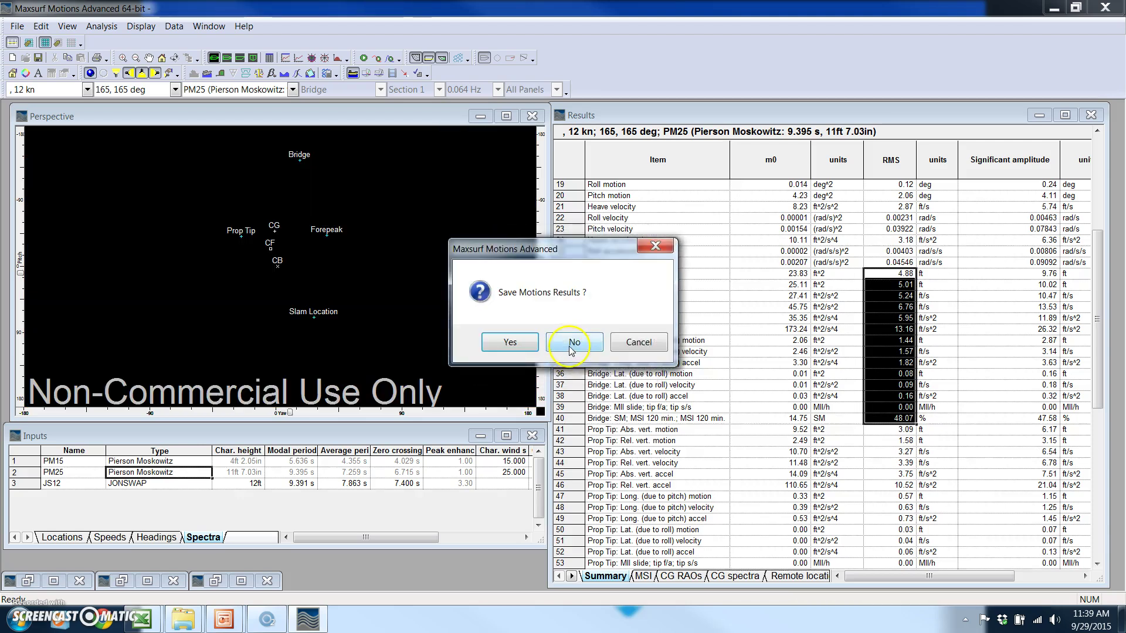
{"action": "left_click", "coordinate": [573, 339]}
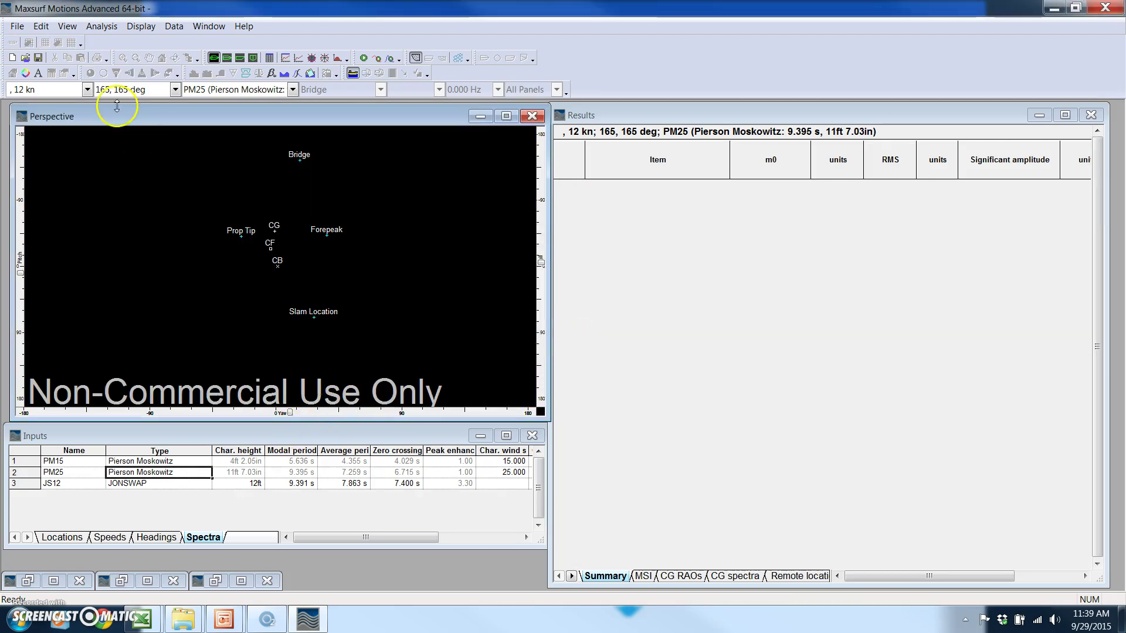
- Open the 54' beam OSV 240x54.msd design
{"action": "left_click", "coordinate": [17, 26]}
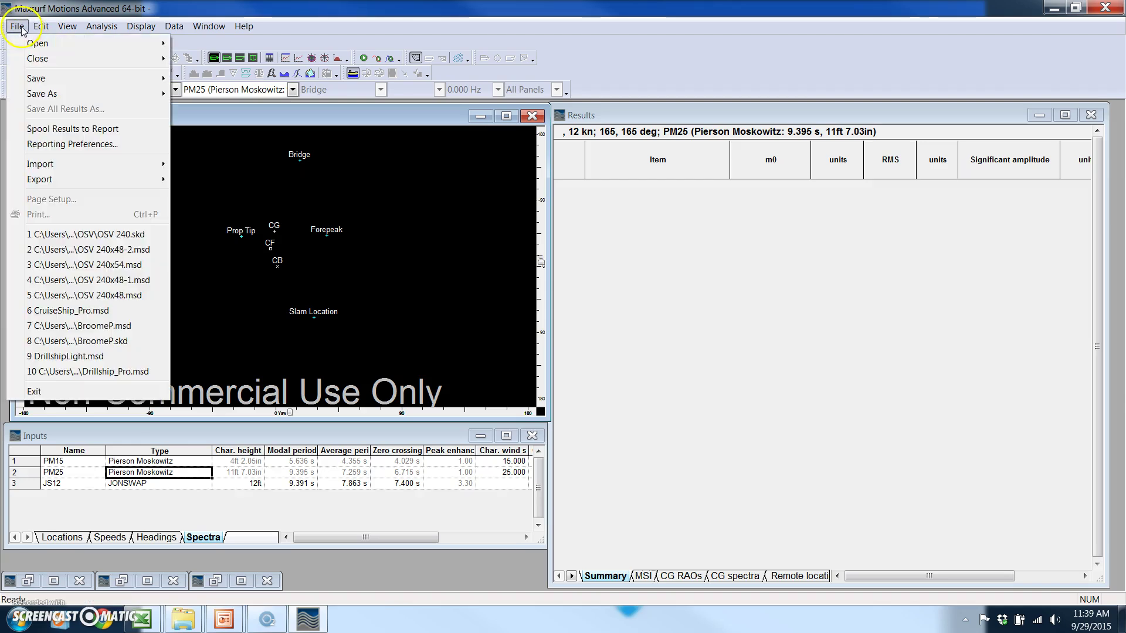
{"action": "mouse_move", "coordinate": [45, 54]}
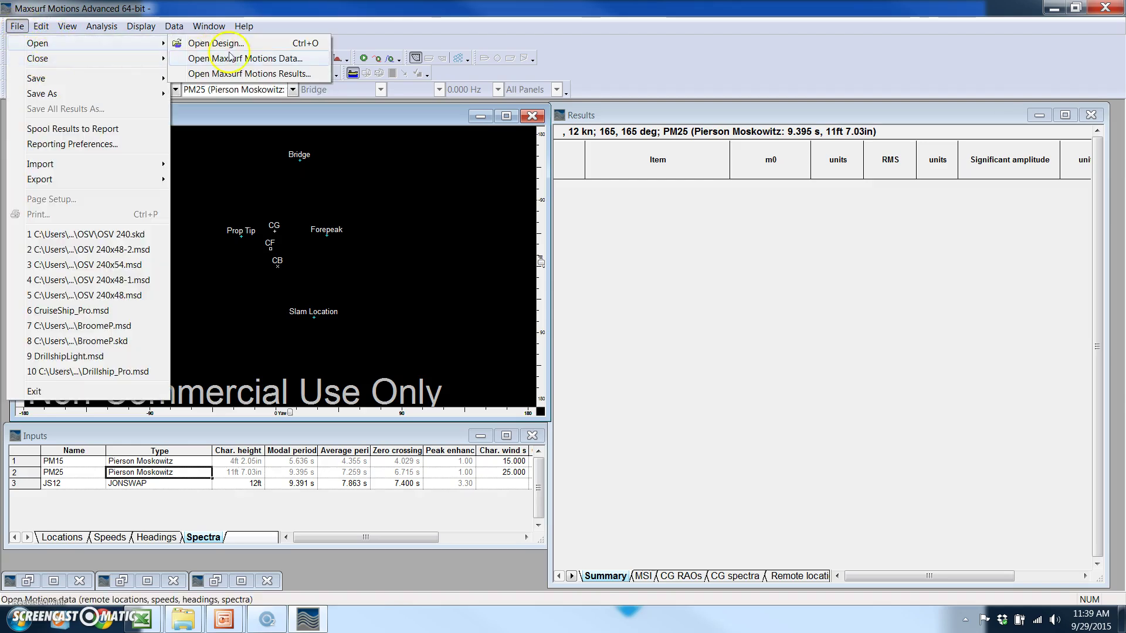
{"action": "left_click", "coordinate": [211, 43]}
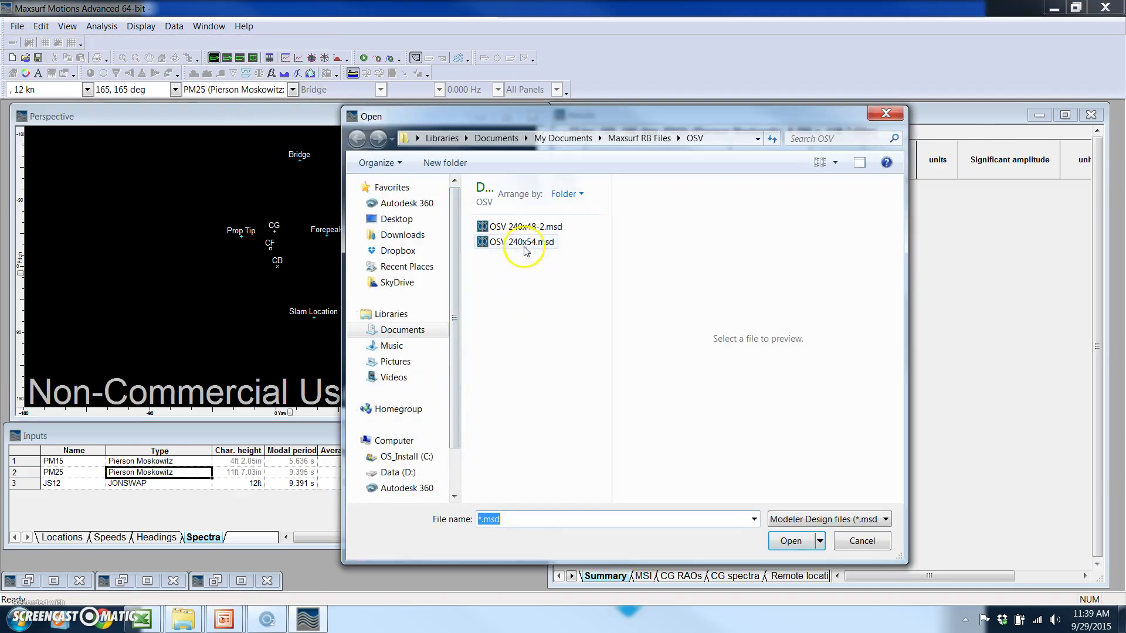
{"action": "left_click", "coordinate": [524, 243]}
{"action": "left_click", "coordinate": [791, 541]}
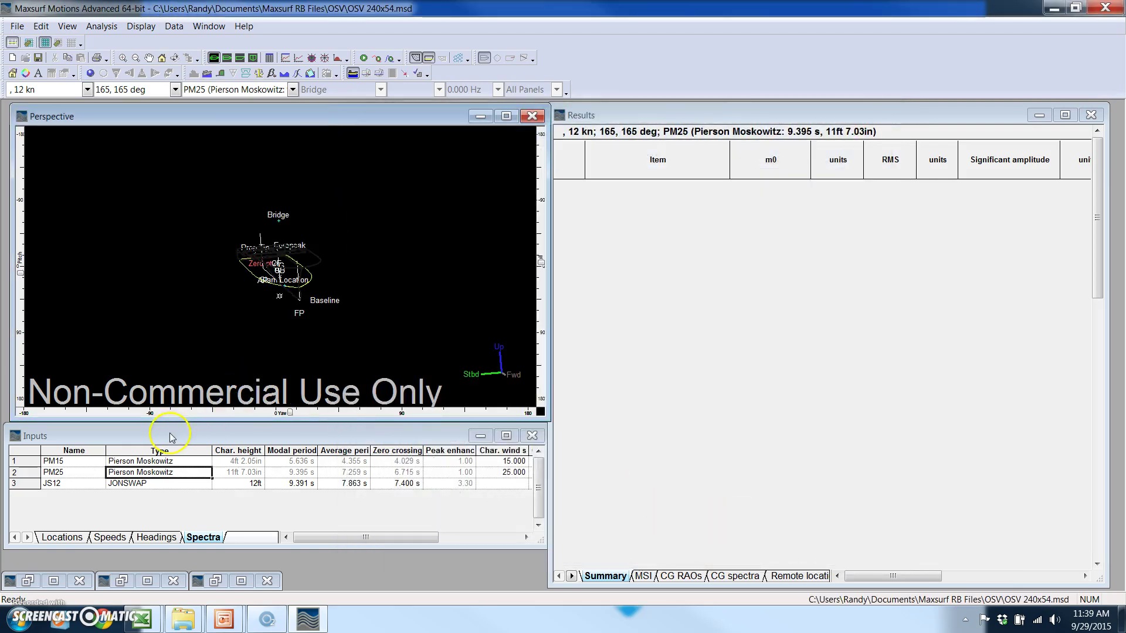
- Load the OSV 240.skd motions data file, discarding unsaved changes
{"action": "left_click", "coordinate": [17, 26]}
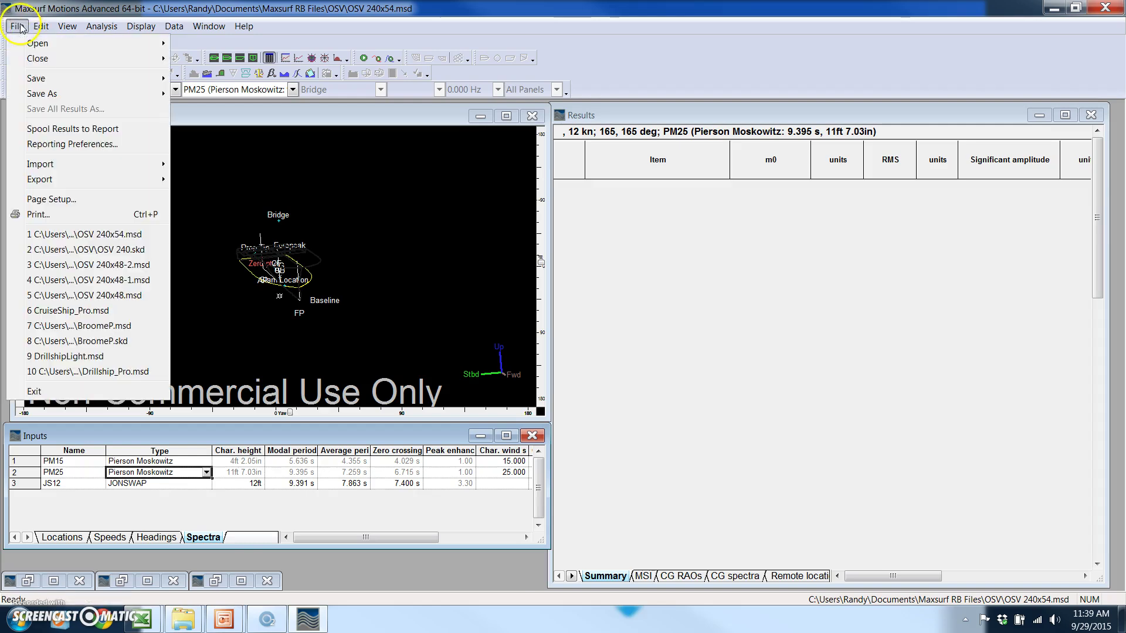
{"action": "mouse_move", "coordinate": [46, 45]}
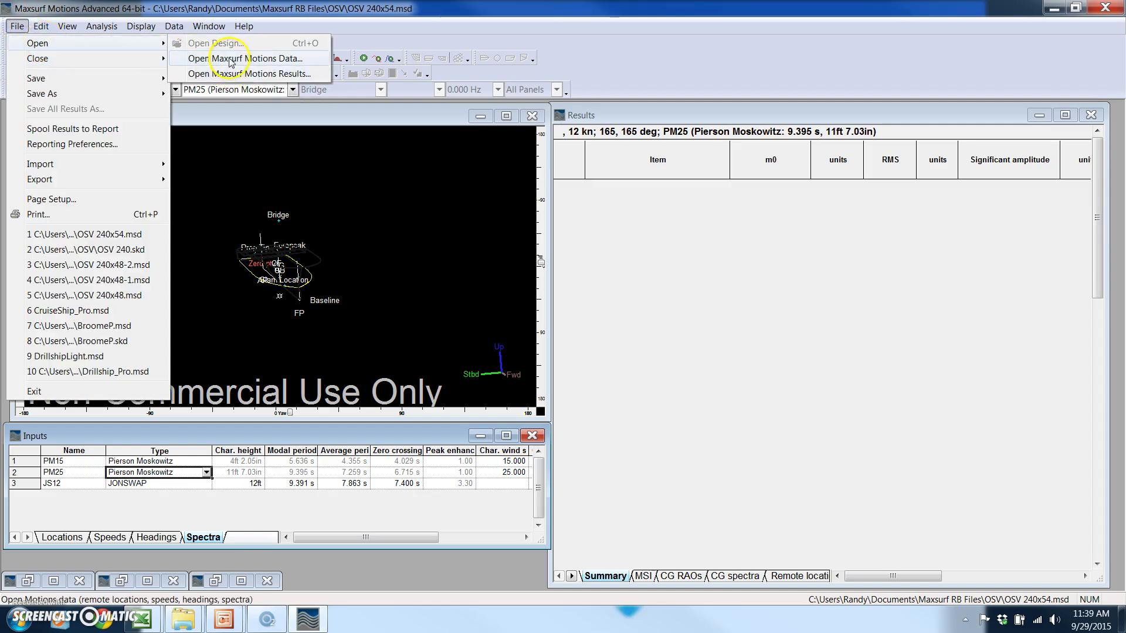
{"action": "left_click", "coordinate": [218, 43]}
{"action": "left_click", "coordinate": [573, 339]}
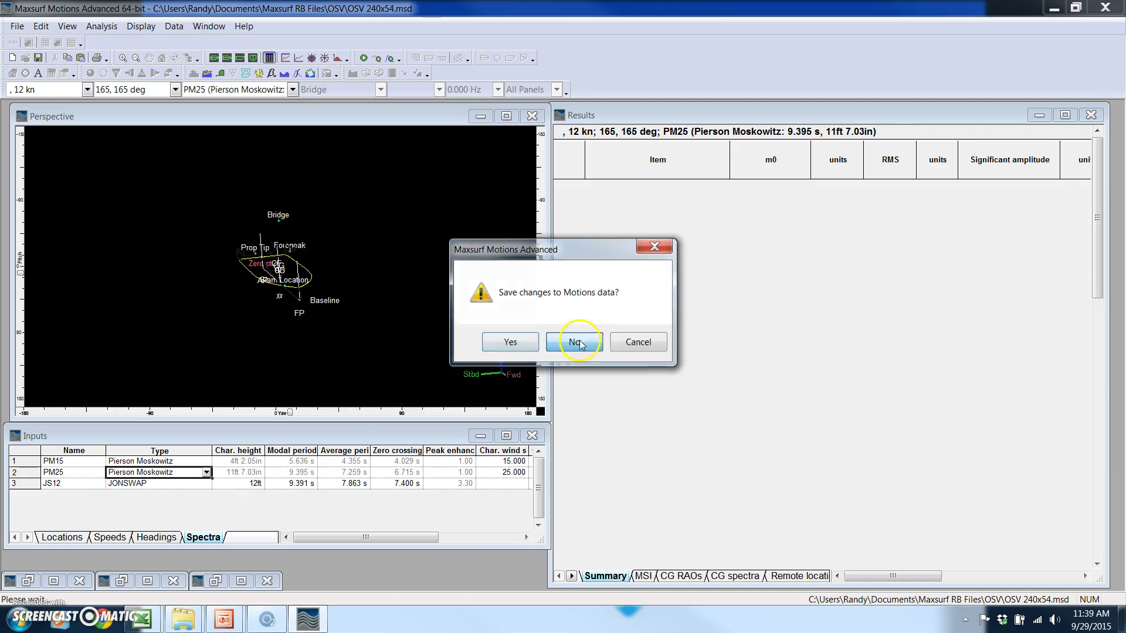
{"action": "left_click", "coordinate": [515, 230]}
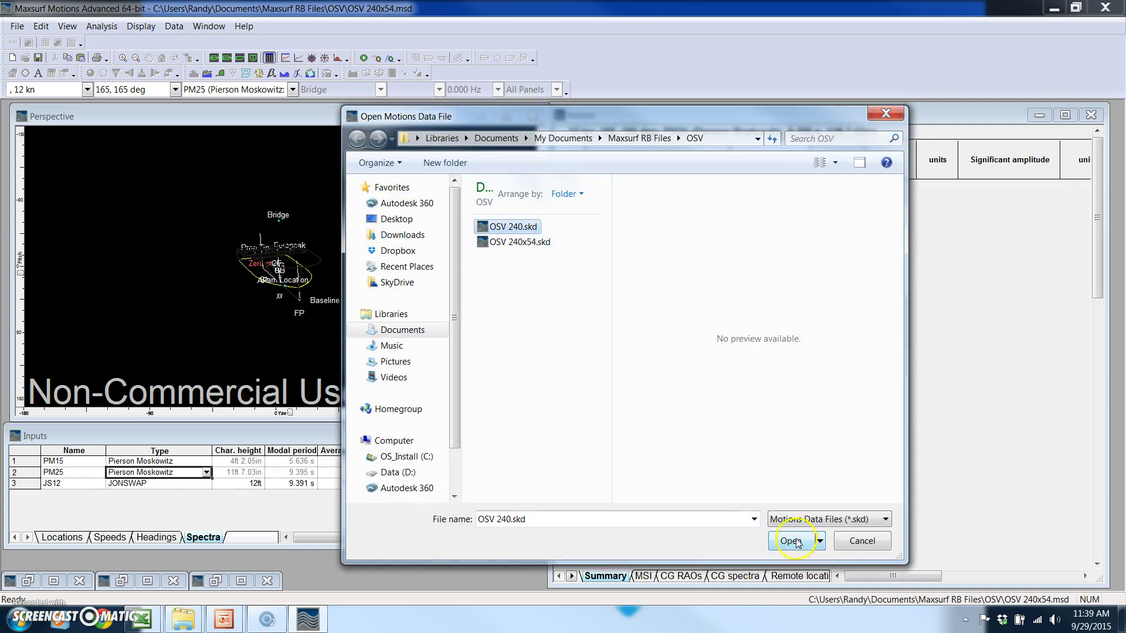
{"action": "left_click", "coordinate": [795, 541]}
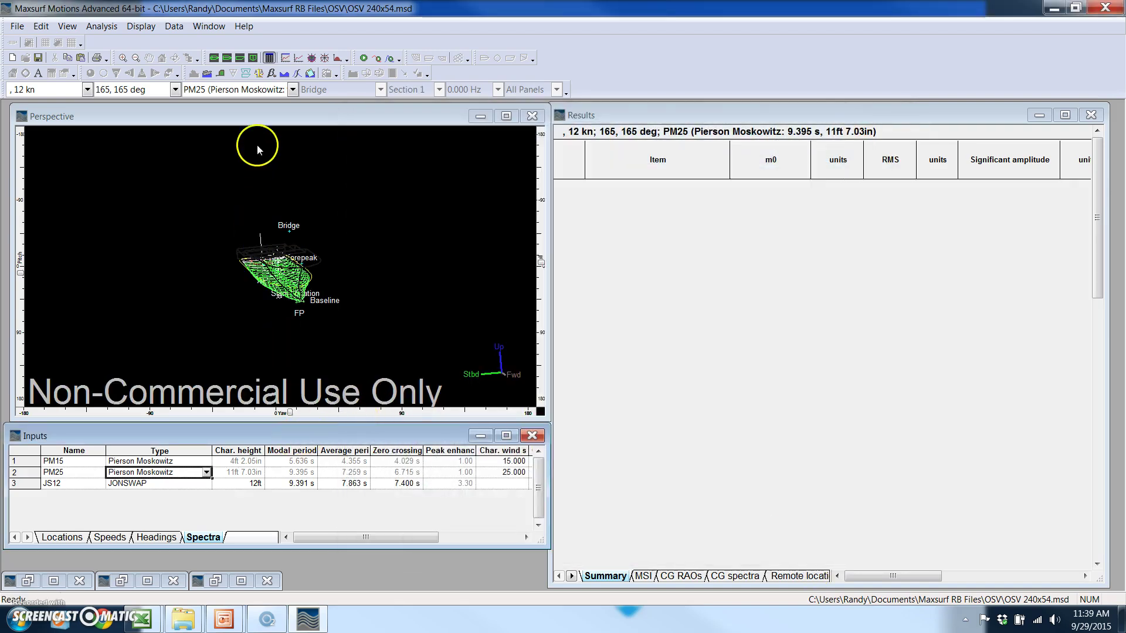
- Show the hull profile with the Locations tab listing Bridge, Prop Tip, Slam Location and Forepeak, recentred
{"action": "left_click", "coordinate": [240, 58]}
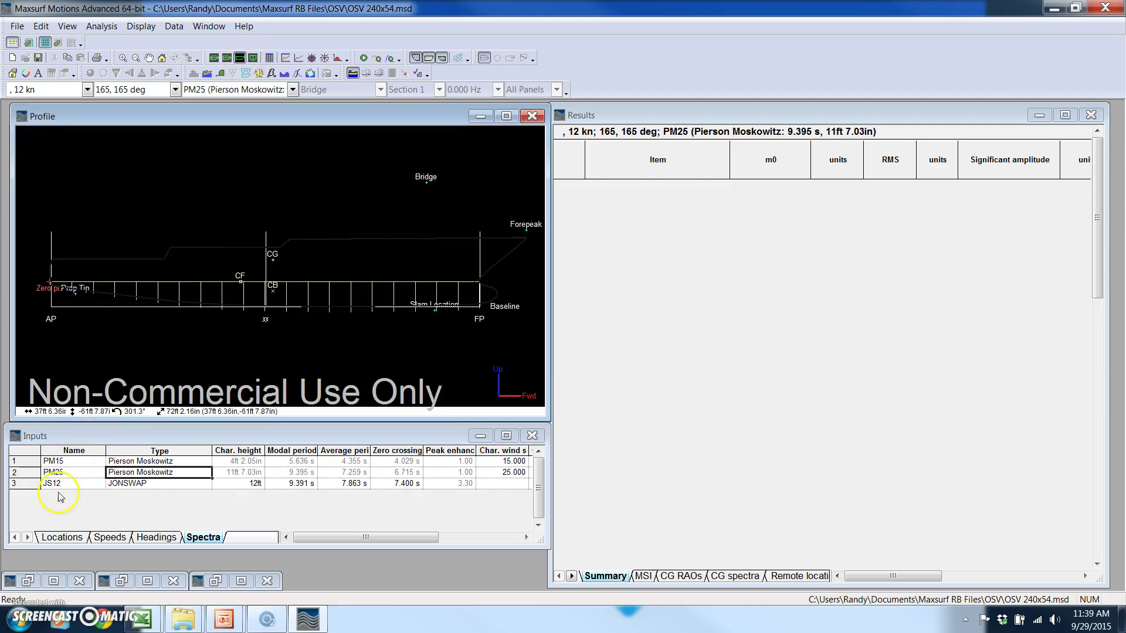
{"action": "left_click", "coordinate": [62, 537]}
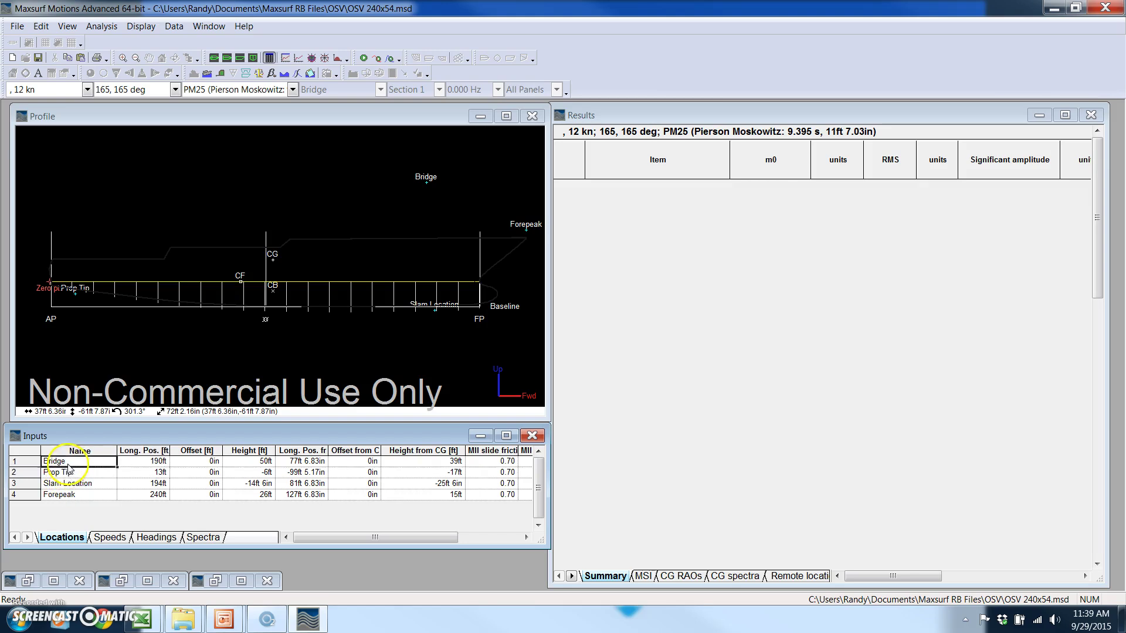
{"action": "left_click", "coordinate": [376, 221]}
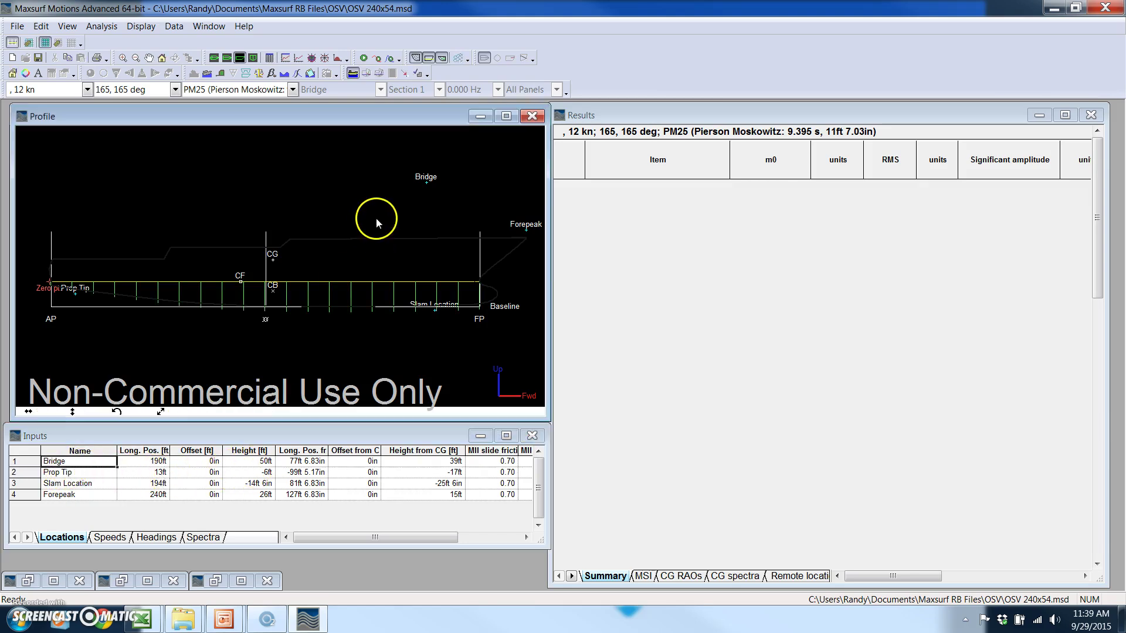
{"action": "scroll", "coordinate": [376, 221], "scroll_direction": "down", "scroll_amount": 2}
{"action": "scroll", "coordinate": [395, 238], "scroll_direction": "up", "scroll_amount": 1}
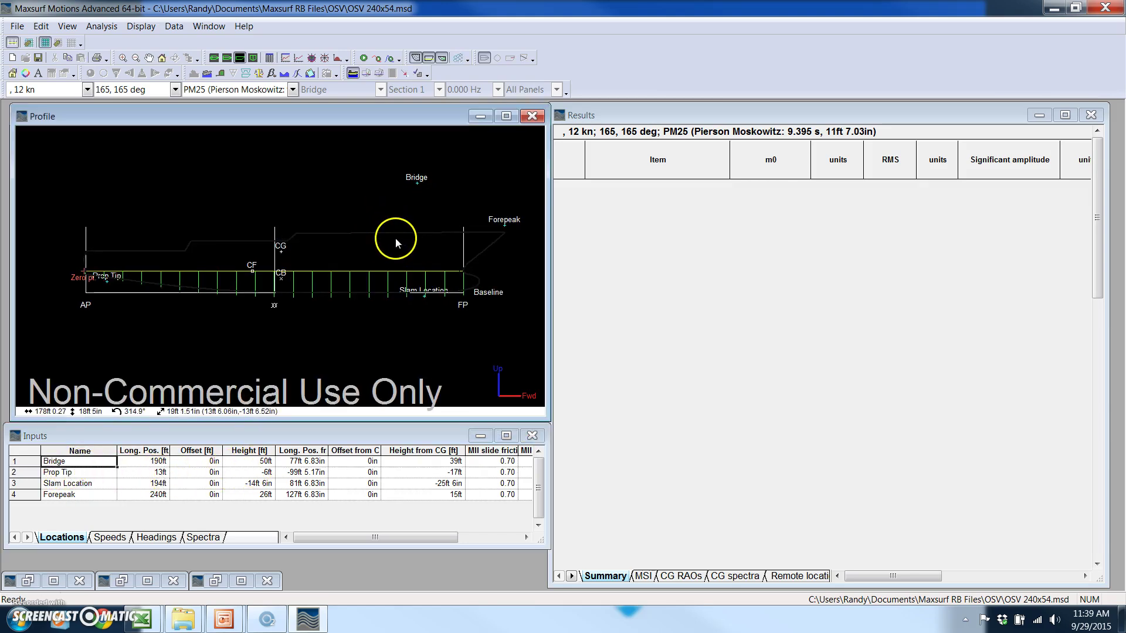
{"action": "scroll", "coordinate": [431, 221], "scroll_direction": "down", "scroll_amount": 1}
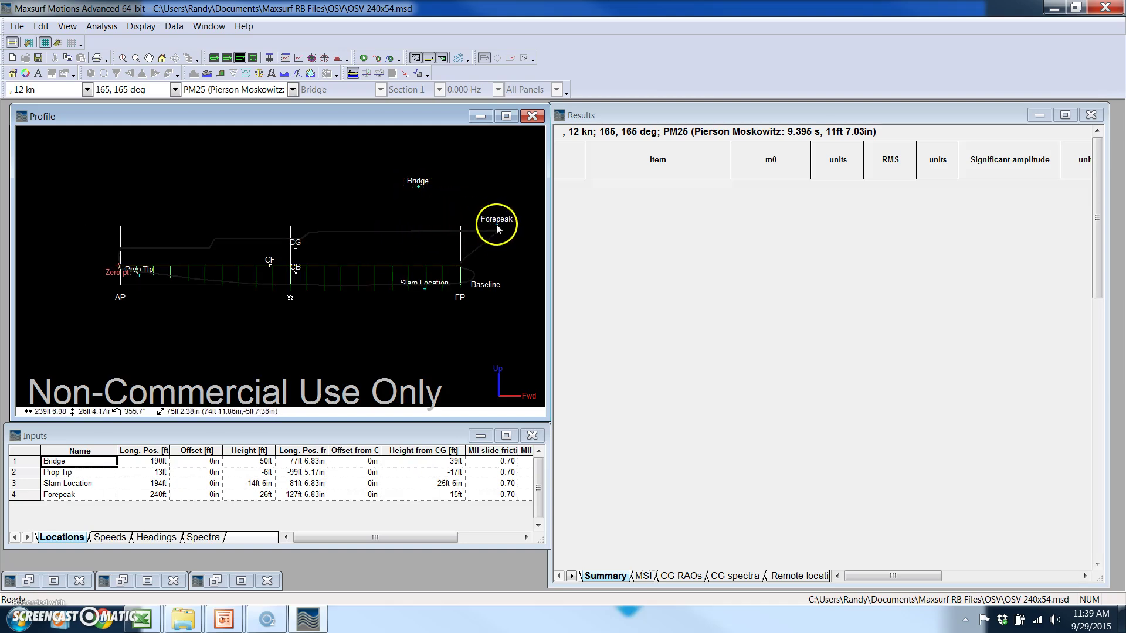
{"action": "scroll", "coordinate": [262, 195], "scroll_direction": "up", "scroll_amount": 1}
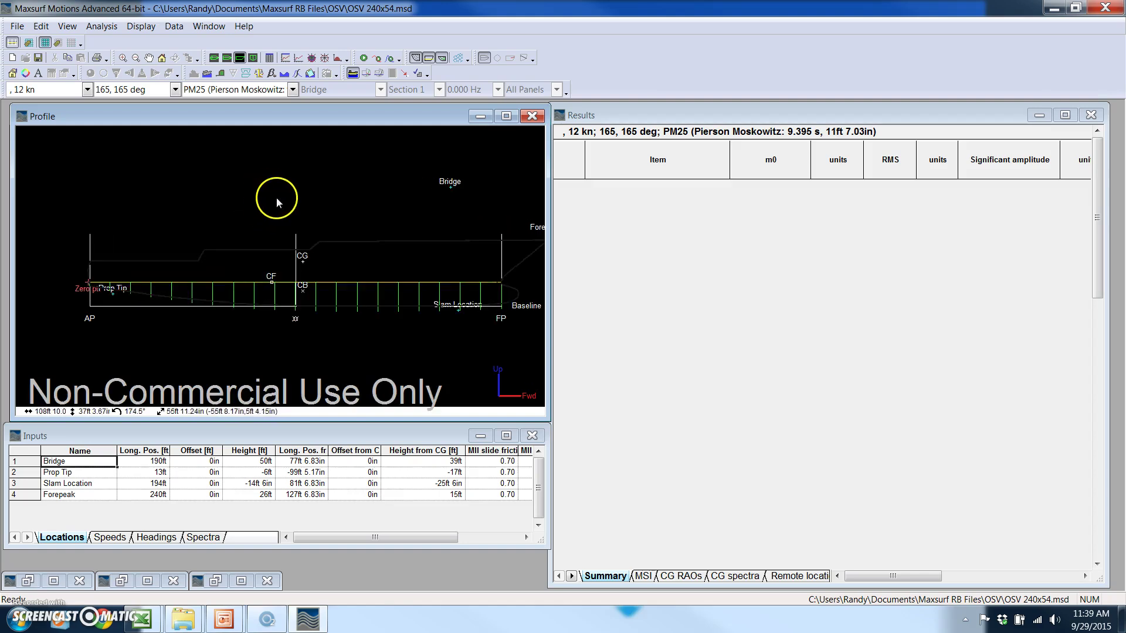
{"action": "middle_click_drag", "start_coordinate": [276, 197], "coordinate": [251, 234]}
{"action": "scroll", "coordinate": [251, 234], "scroll_direction": "down", "scroll_amount": 2}
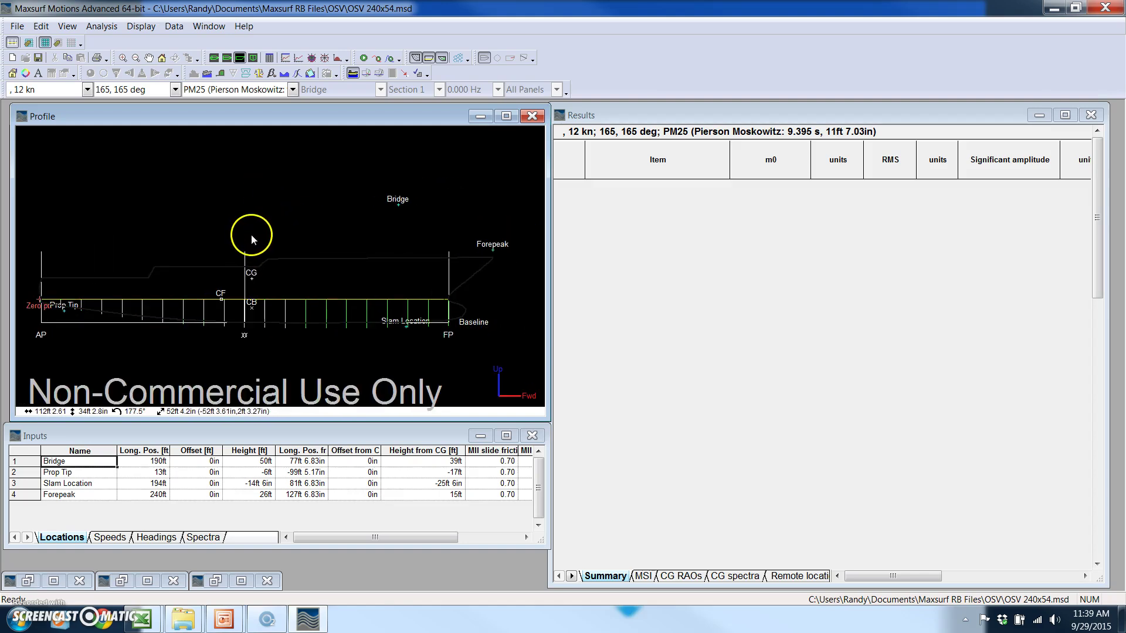
{"action": "scroll", "coordinate": [252, 234], "scroll_direction": "down", "scroll_amount": 1}
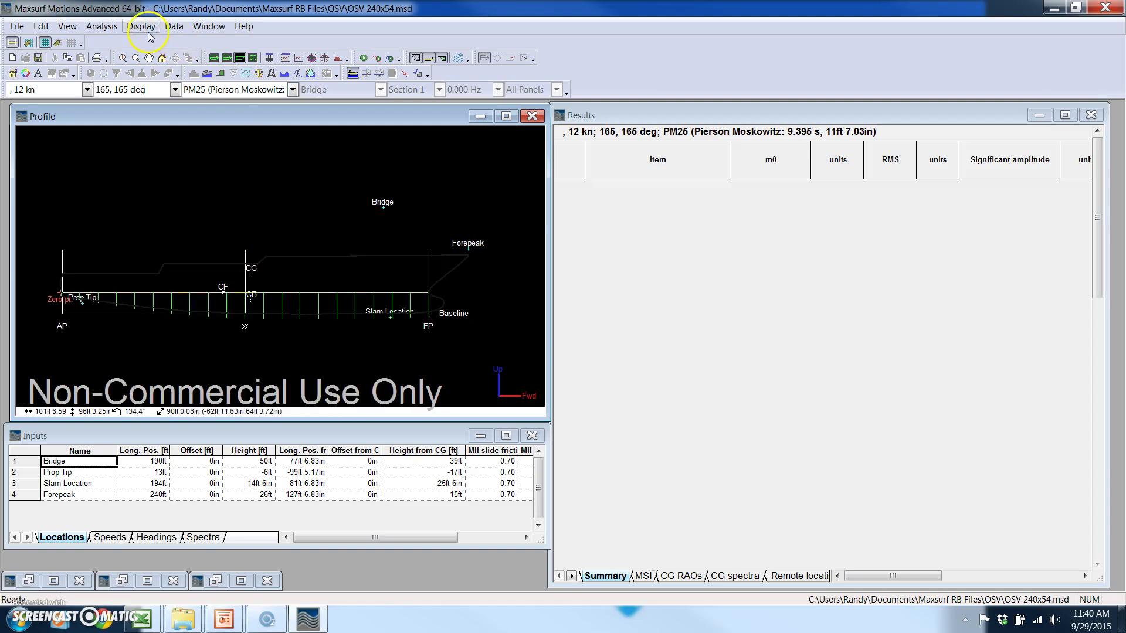
- Check the hull in 3D, return to profile, and accept the Measure Hull settings
{"action": "left_click", "coordinate": [215, 57]}
{"action": "middle_click_drag", "start_coordinate": [319, 329], "coordinate": [311, 283]}
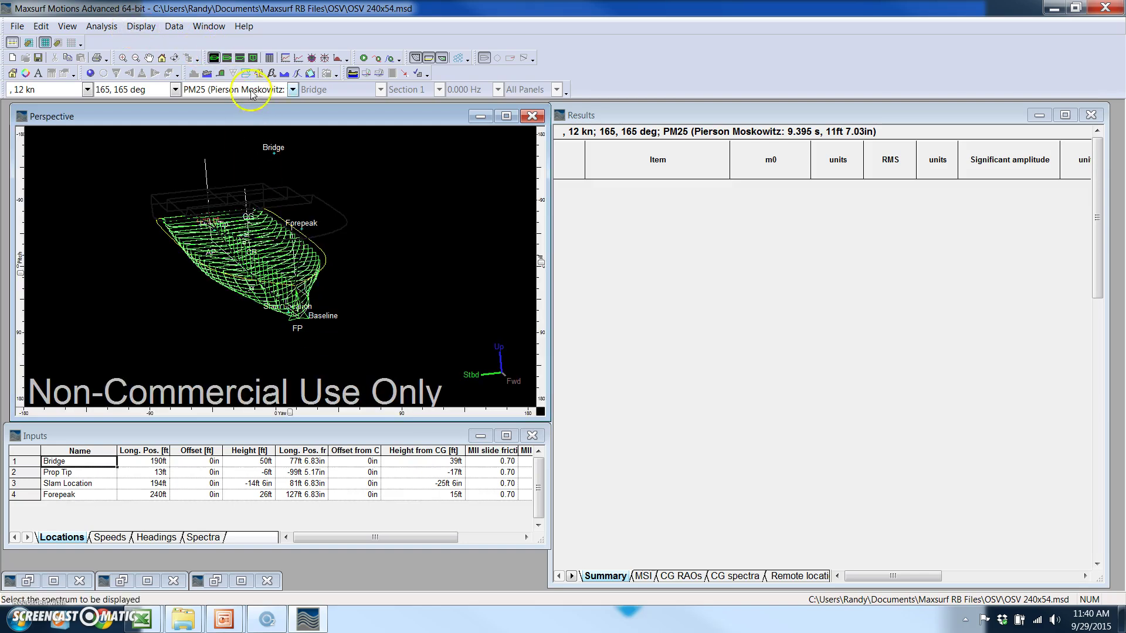
{"action": "left_click", "coordinate": [240, 57]}
{"action": "left_click", "coordinate": [102, 26]}
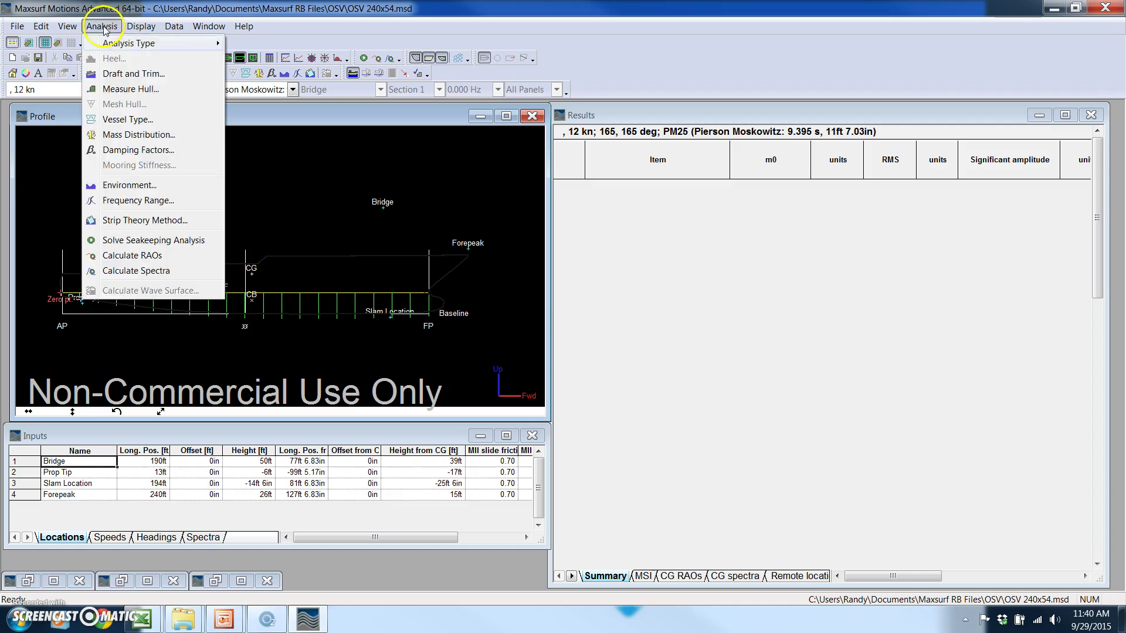
{"action": "left_click", "coordinate": [132, 89]}
{"action": "left_click", "coordinate": [592, 389]}
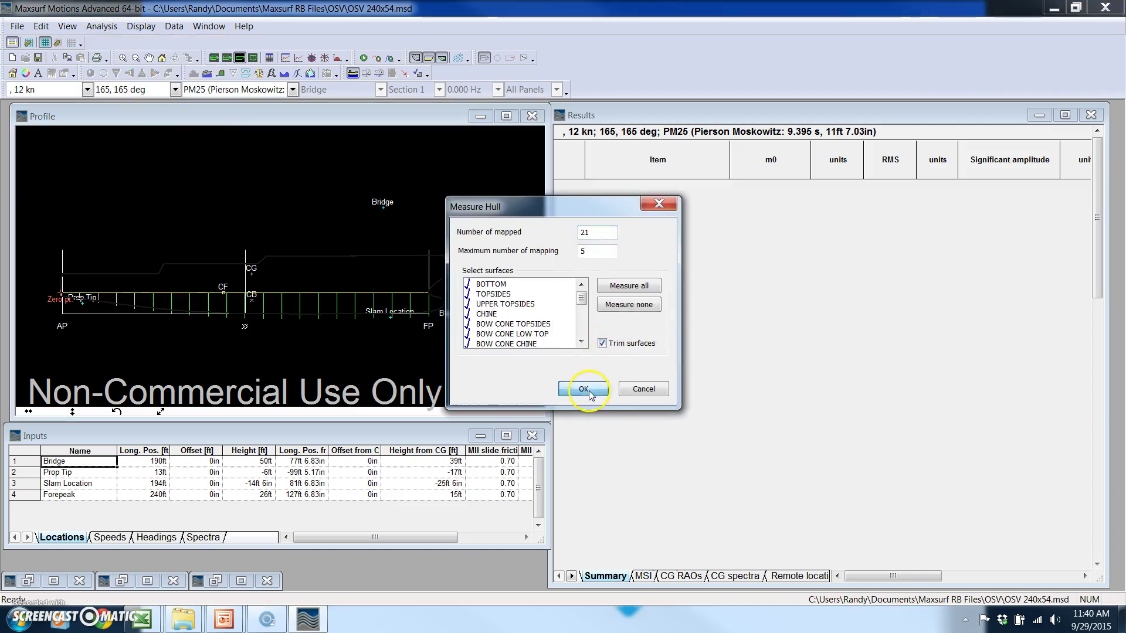
- Confirm the mass distribution: VCG 11ft, 2194 LT, roll gyradius 35.5% Boa, pitch/yaw 25% Loa
{"action": "left_click", "coordinate": [102, 27]}
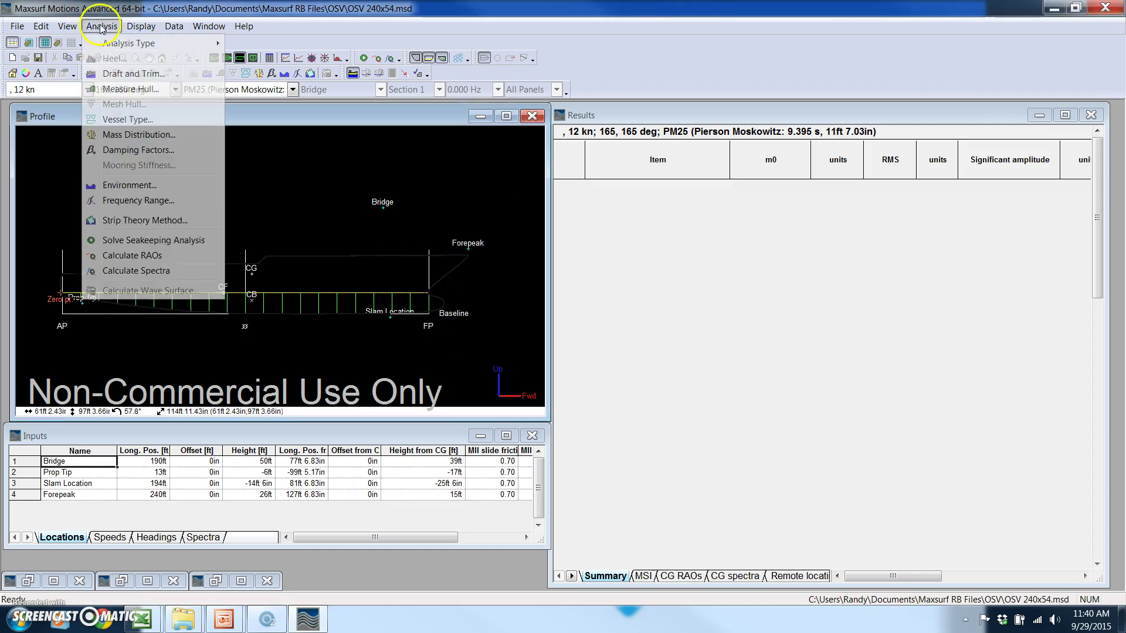
{"action": "key", "text": "Escape"}
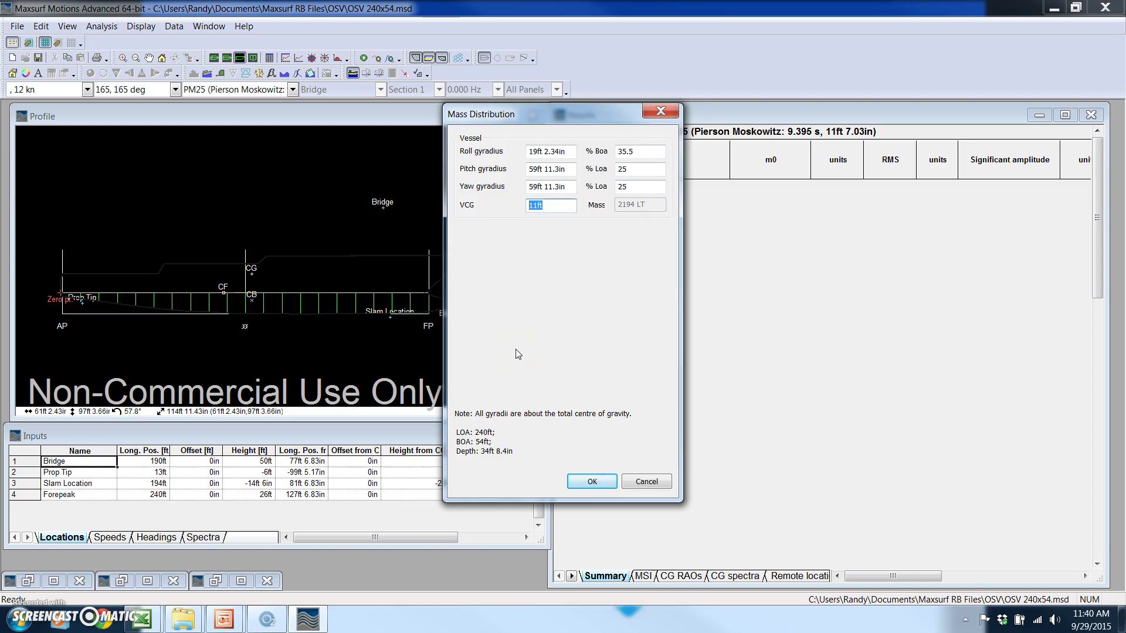
{"action": "left_click", "coordinate": [592, 480]}
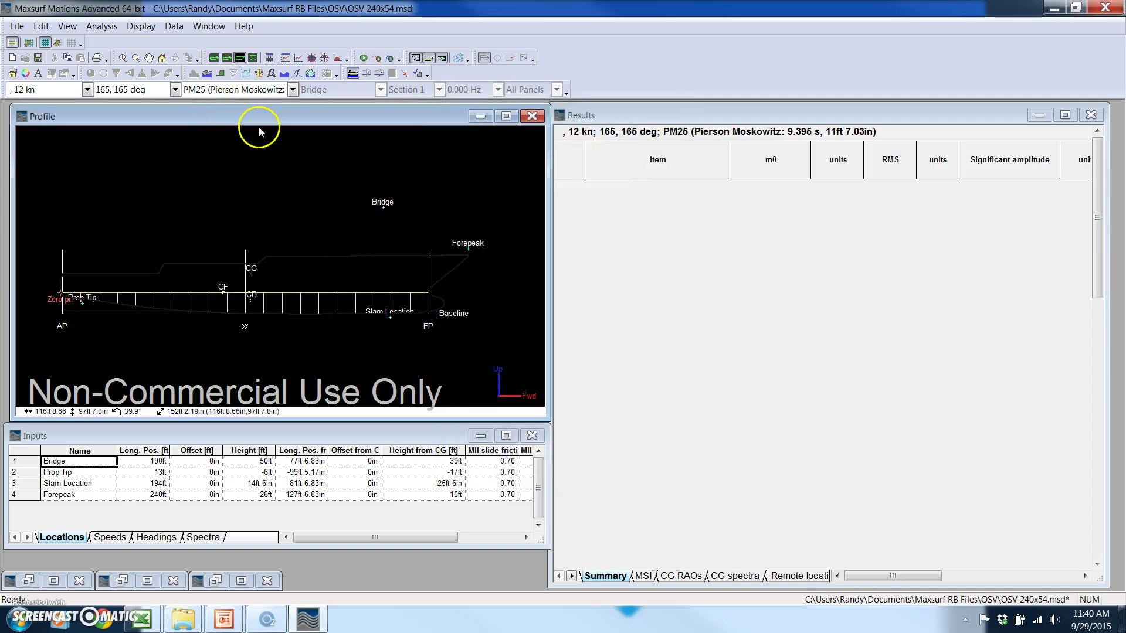
- Solve the seakeeping analysis and select the Bridge RMS result values
{"action": "left_click", "coordinate": [102, 26]}
{"action": "left_click", "coordinate": [148, 240]}
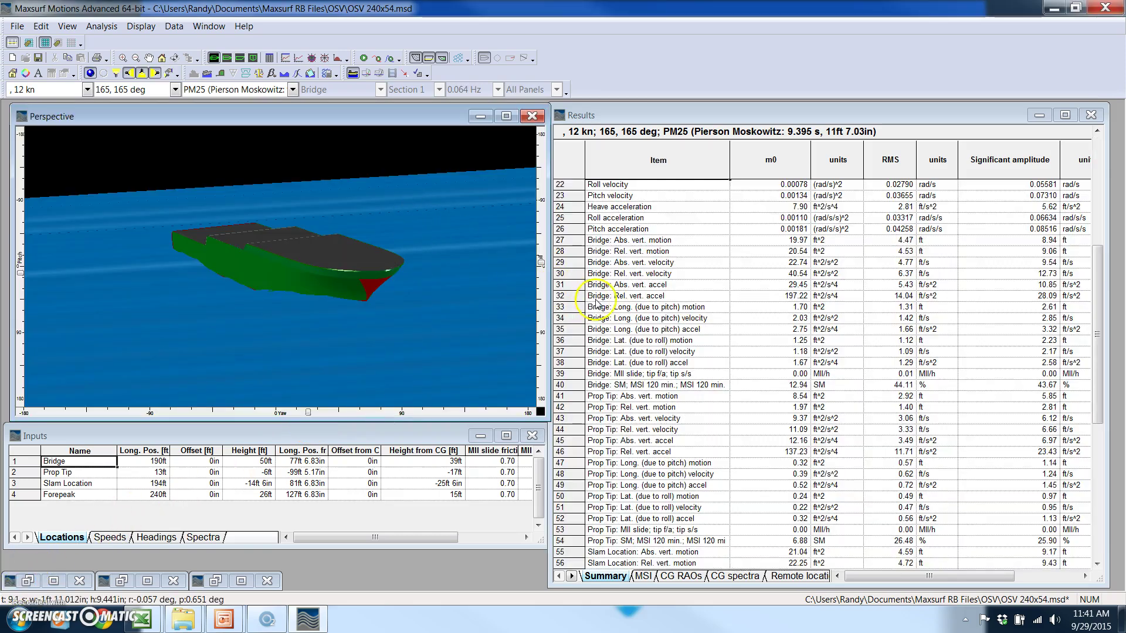
{"action": "left_click", "coordinate": [882, 241]}
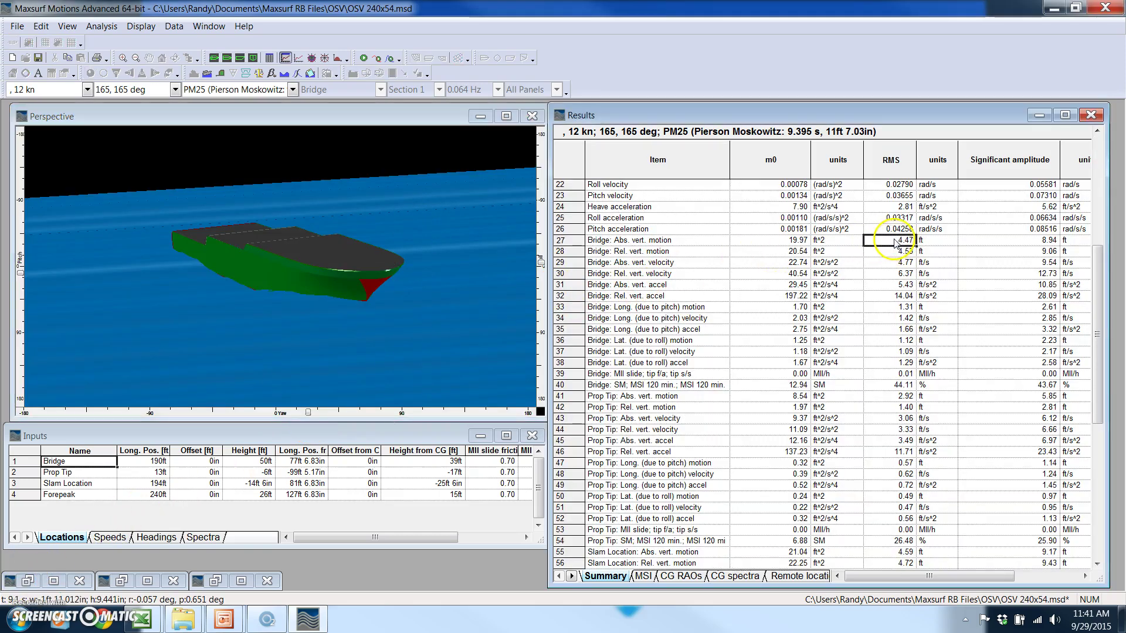
{"action": "left_click_drag", "start_coordinate": [881, 241], "coordinate": [896, 387]}
{"action": "key", "text": "ctrl+c"}
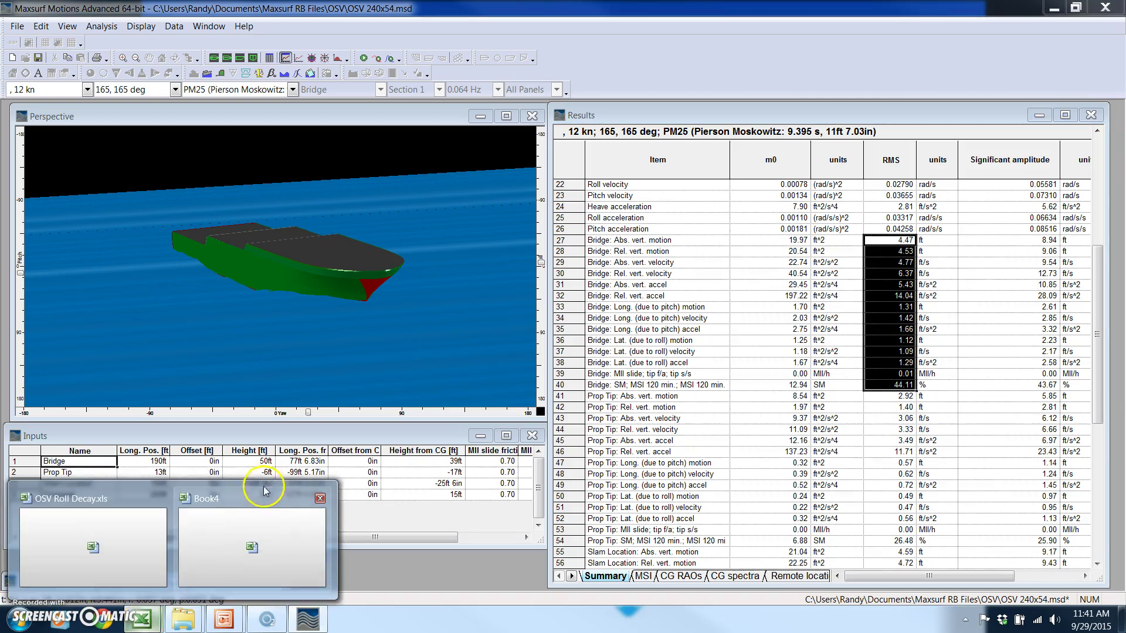
- Paste the Bridge RMS values into Book4 cell C5 under 54' Beam
{"action": "key", "text": "alt+Tab"}
{"action": "left_click", "coordinate": [883, 234]}
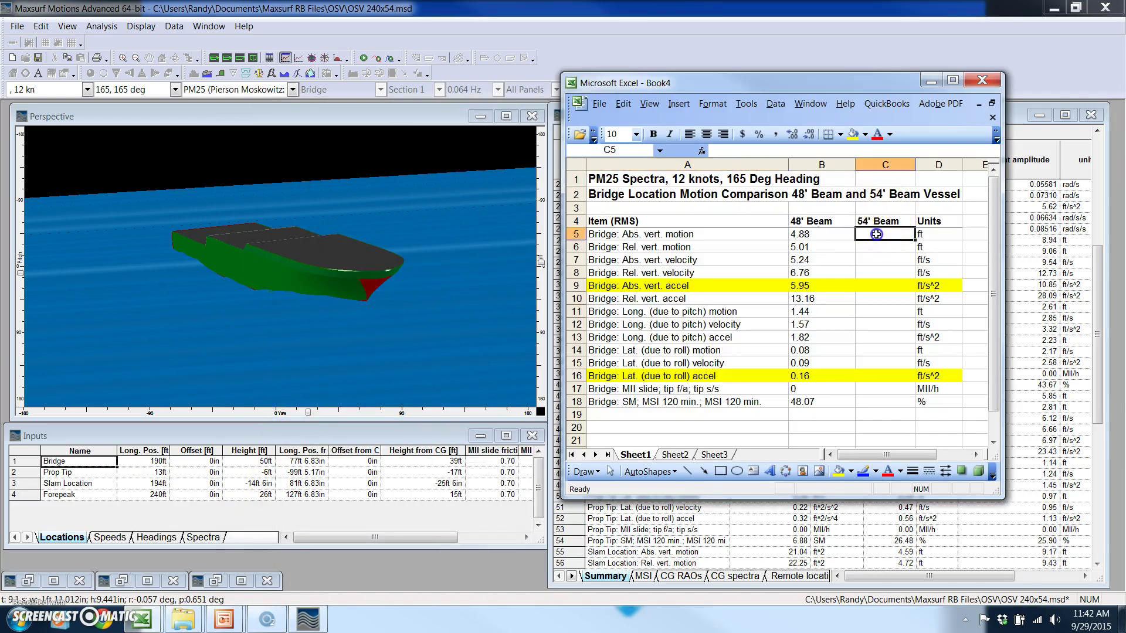
{"action": "key", "text": "ctrl+v"}
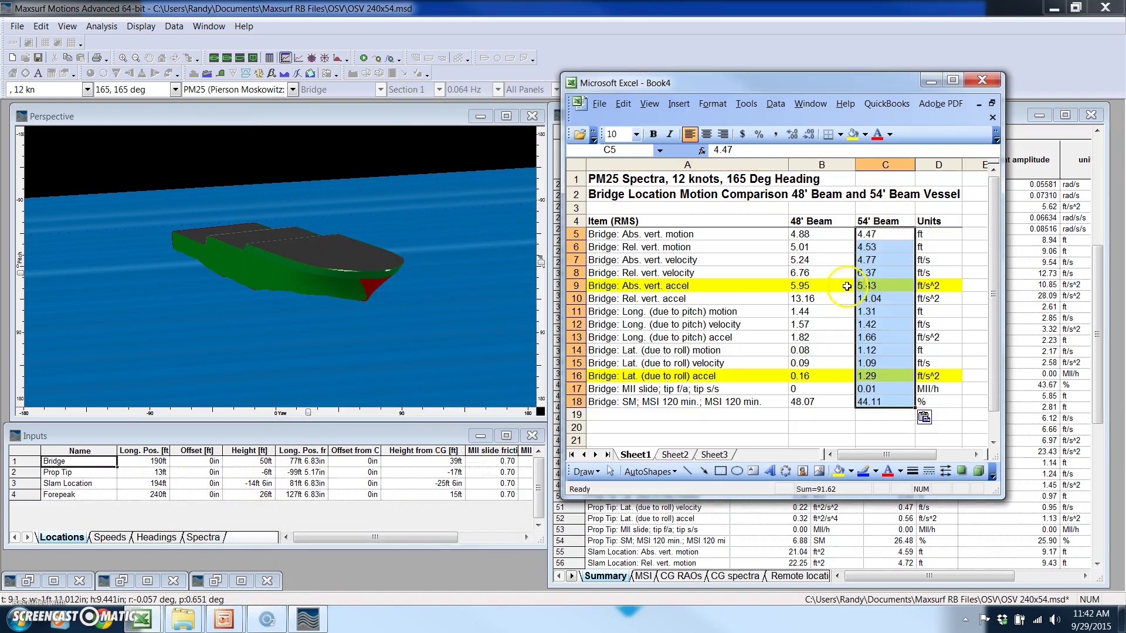
- Animate the 54' beam vessel through the PM25 seas, then bring Book4 back in front
{"action": "left_click", "coordinate": [437, 113]}
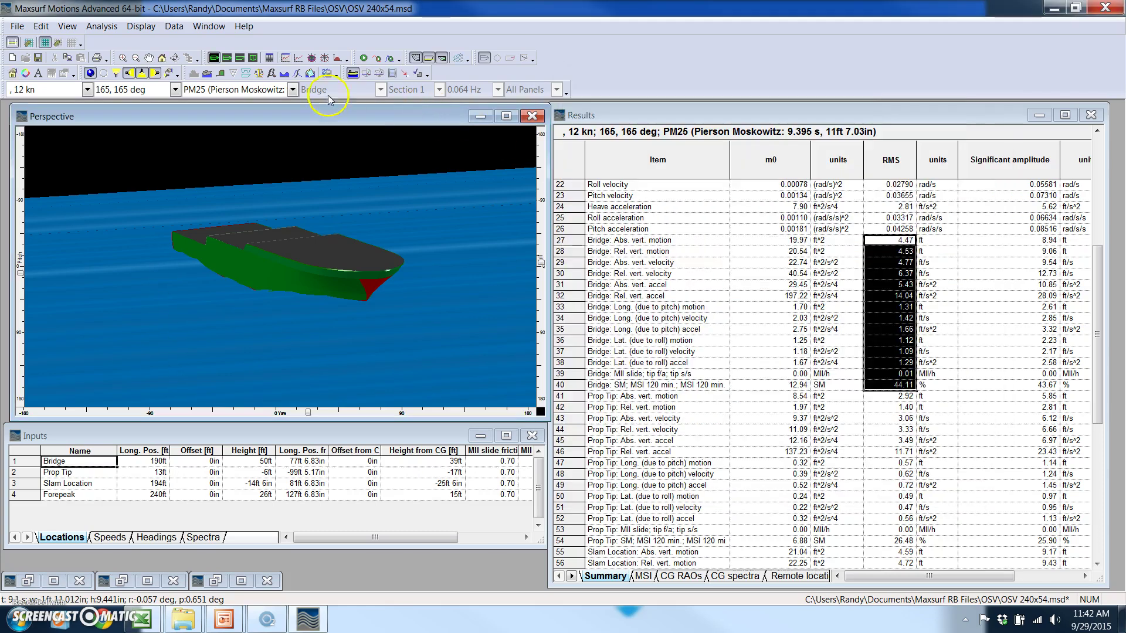
{"action": "left_click", "coordinate": [394, 75]}
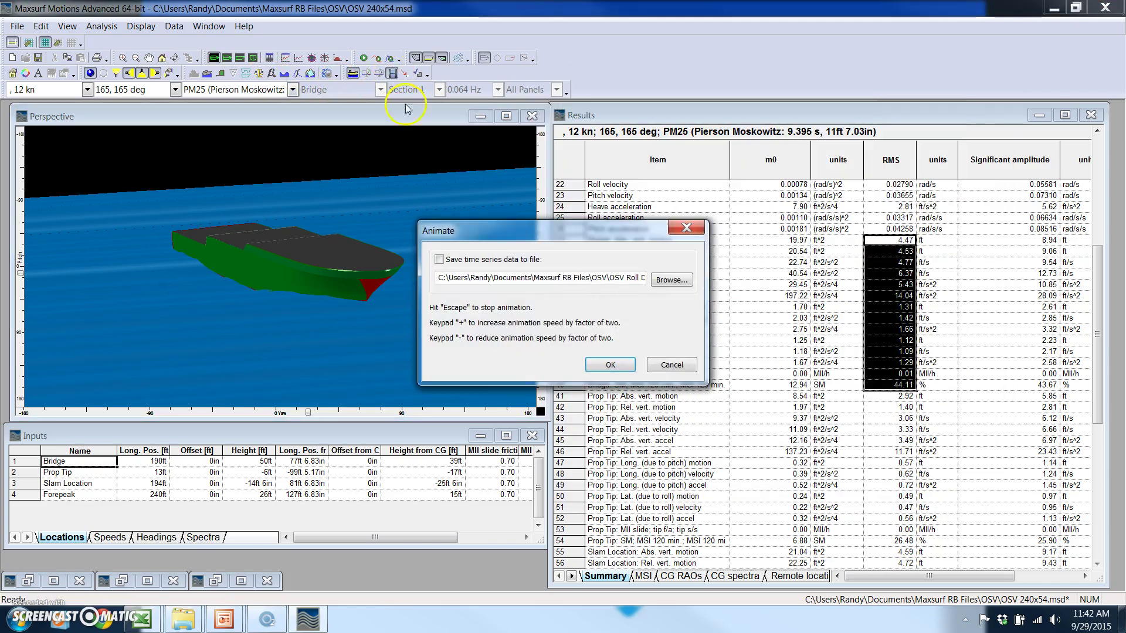
{"action": "left_click", "coordinate": [610, 377]}
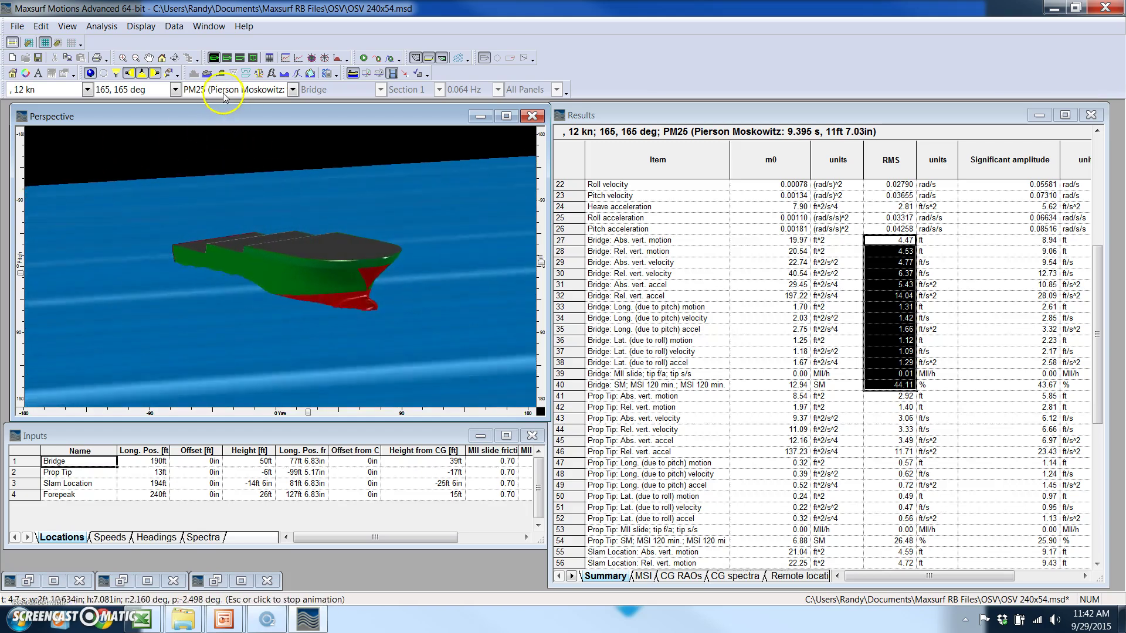
{"action": "mouse_move", "coordinate": [144, 623]}
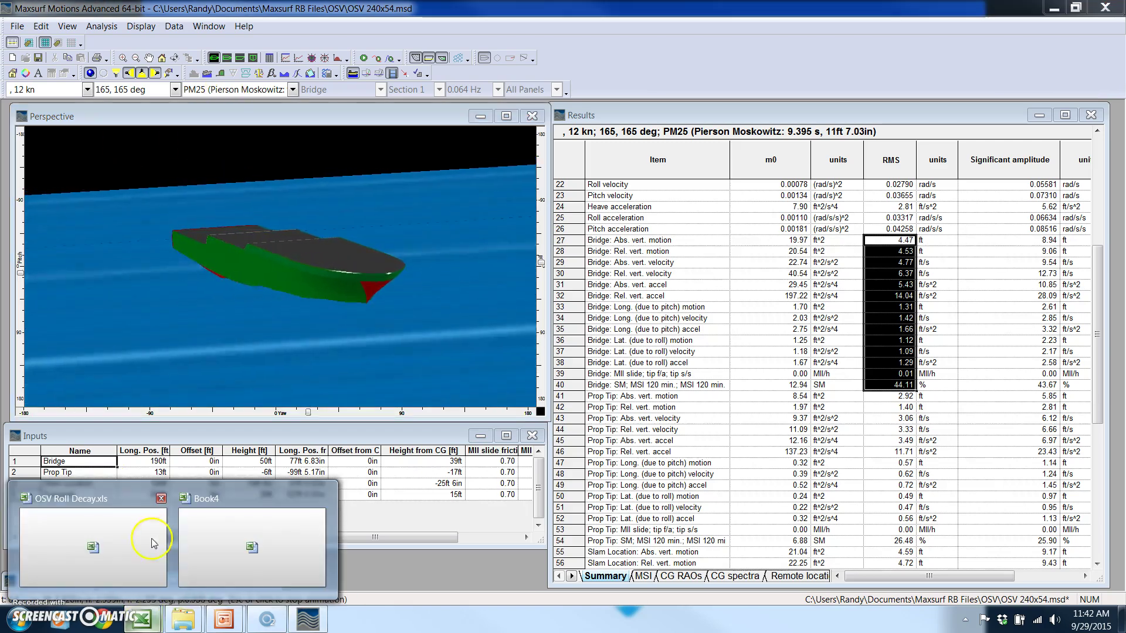
{"action": "left_click", "coordinate": [226, 503]}
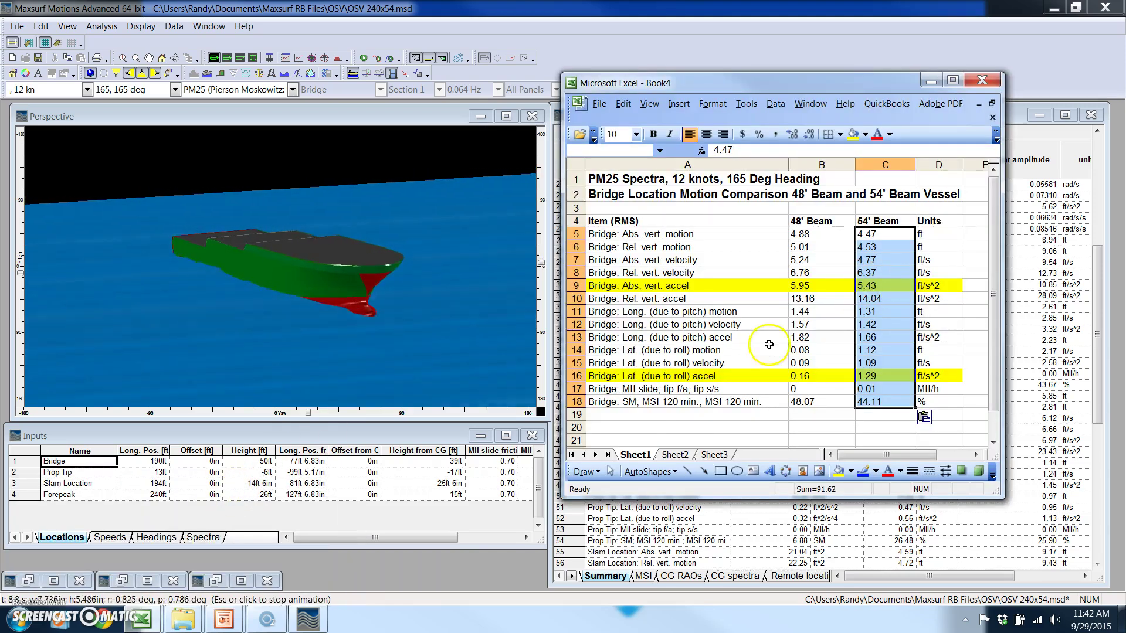
- Deselect the pasted 54' Beam values by selecting cell B19, leaving the finished comparison displayed
{"action": "left_click", "coordinate": [819, 413]}
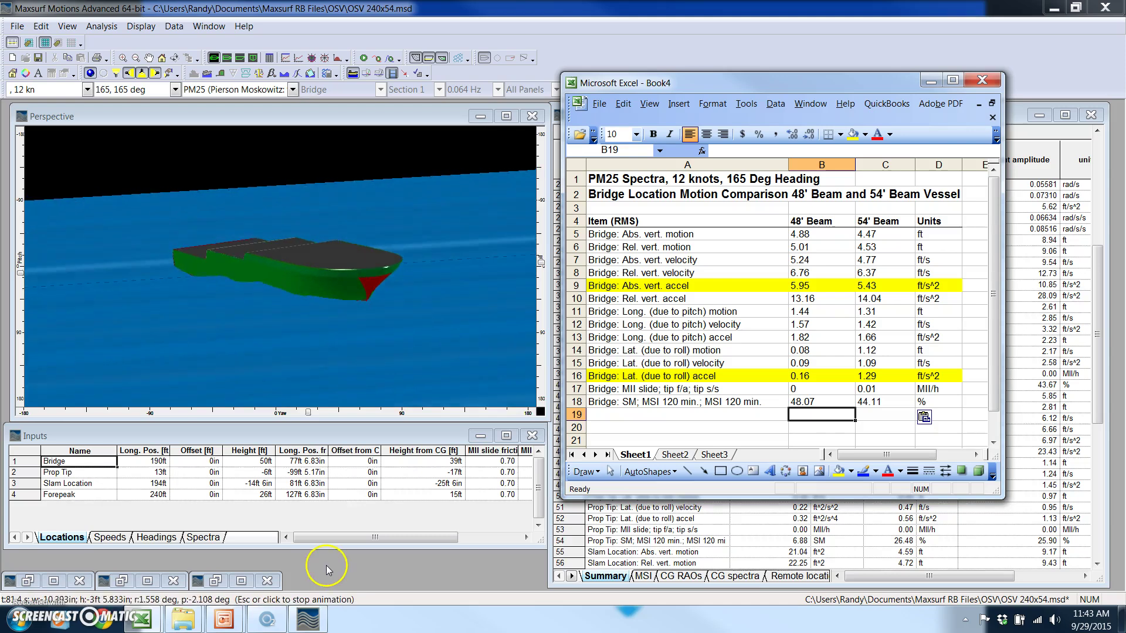
{"action": "mouse_move", "coordinate": [221, 621]}
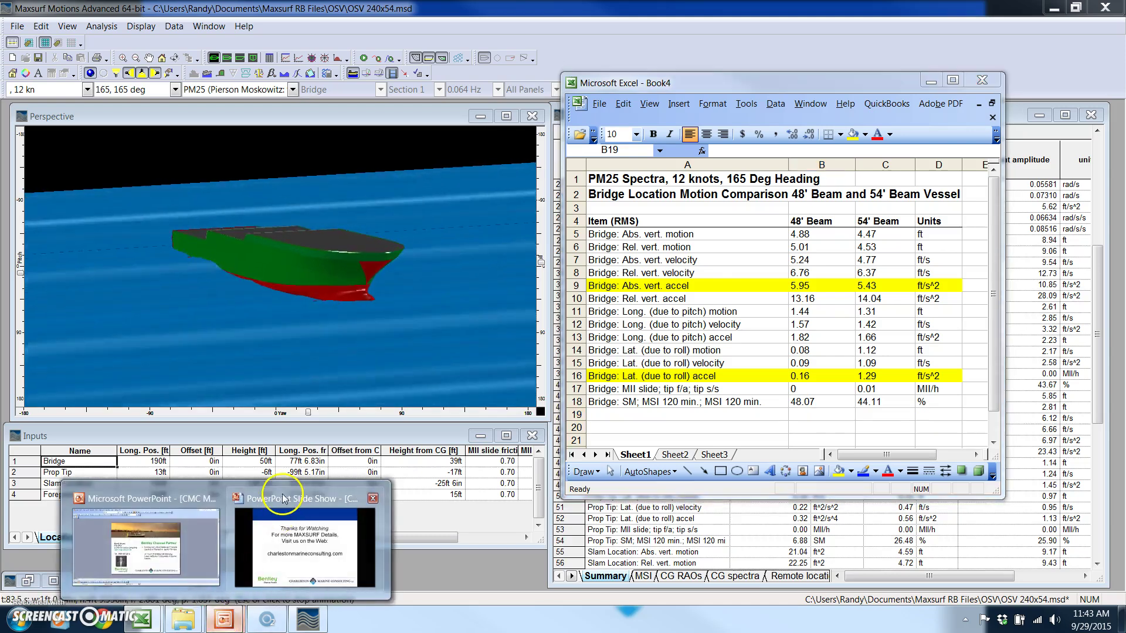